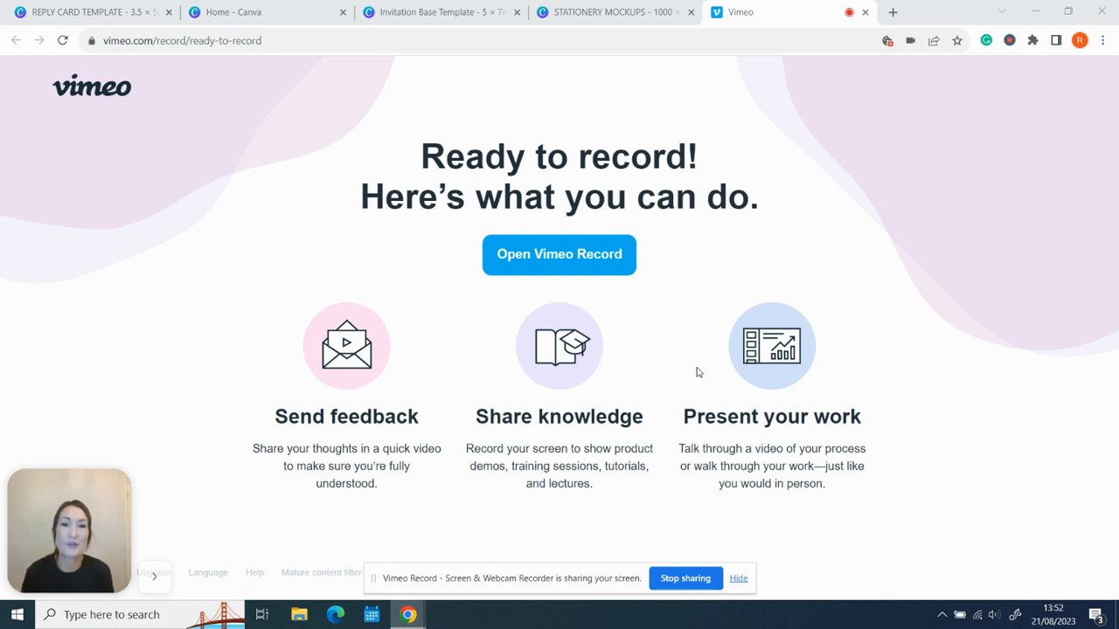
Open the STATIONERY MOCKUPS design and examine the floral artwork on the reply card and the main invitation
left_click(635, 18)
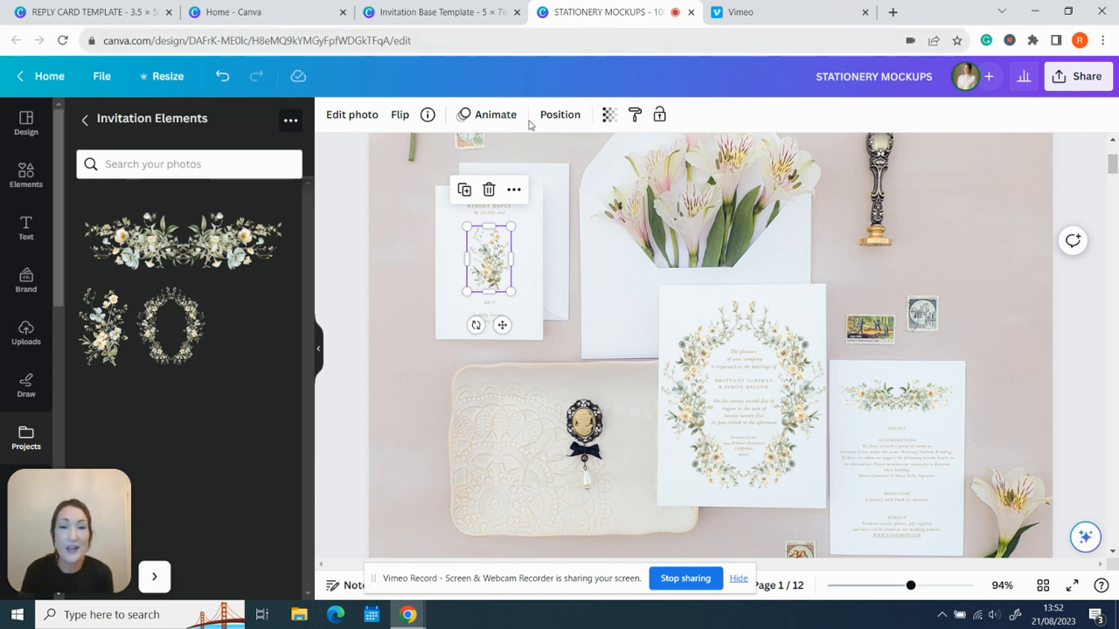
left_click(734, 334)
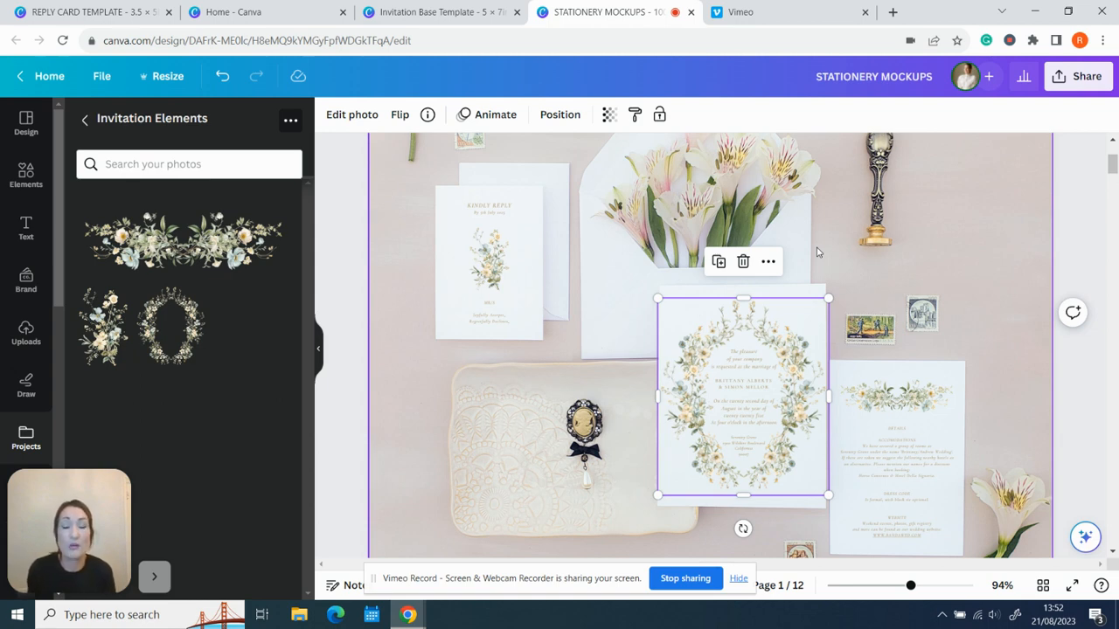
left_click(879, 245)
left_click(487, 263)
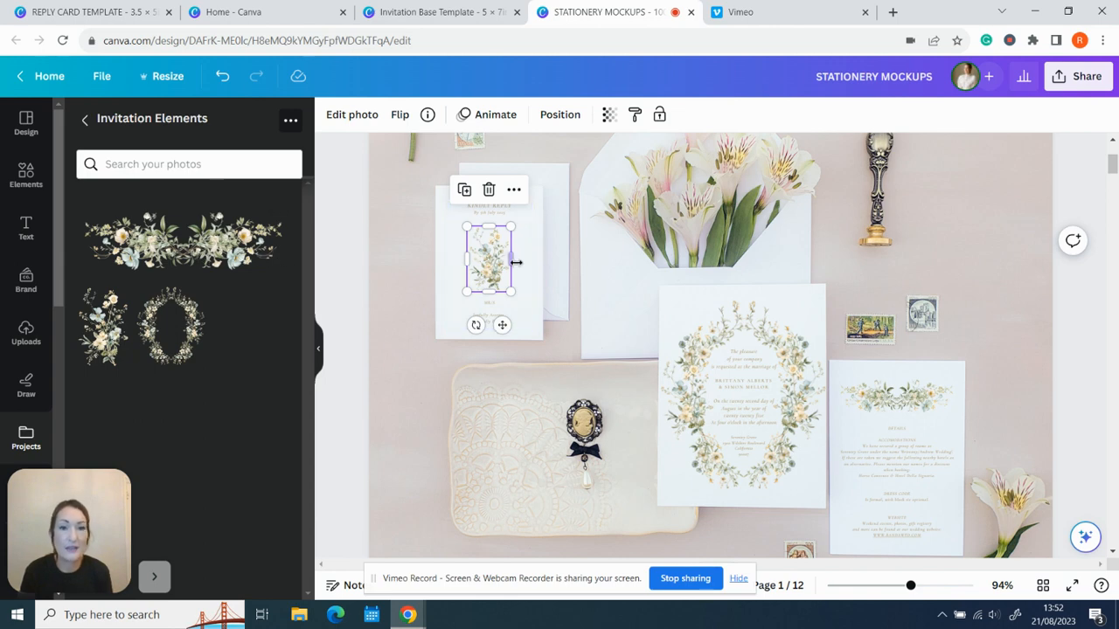
left_click(741, 339)
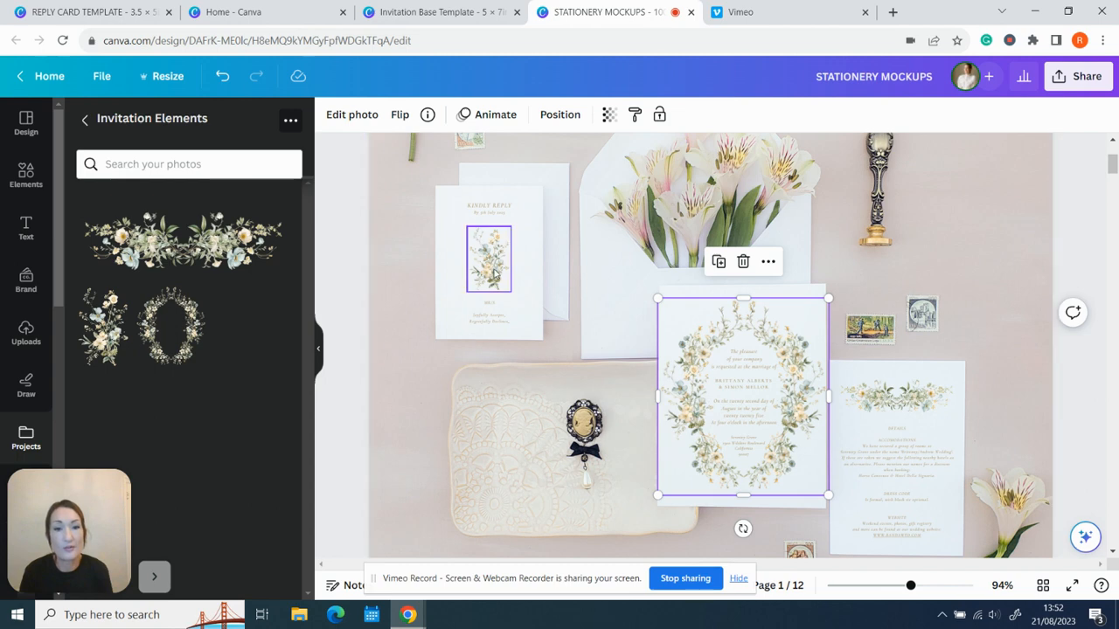
left_click(495, 274)
left_click(770, 320)
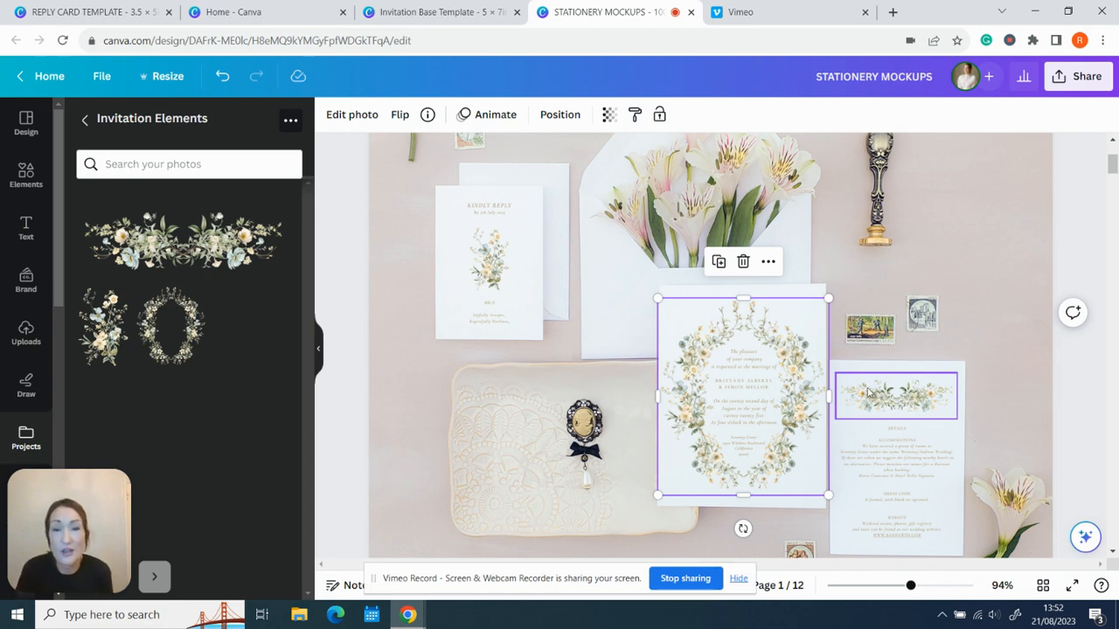
In the Invitation Base Template design, add the oval floral wreath and enlarge it to the page width around the invitation text
left_click(436, 13)
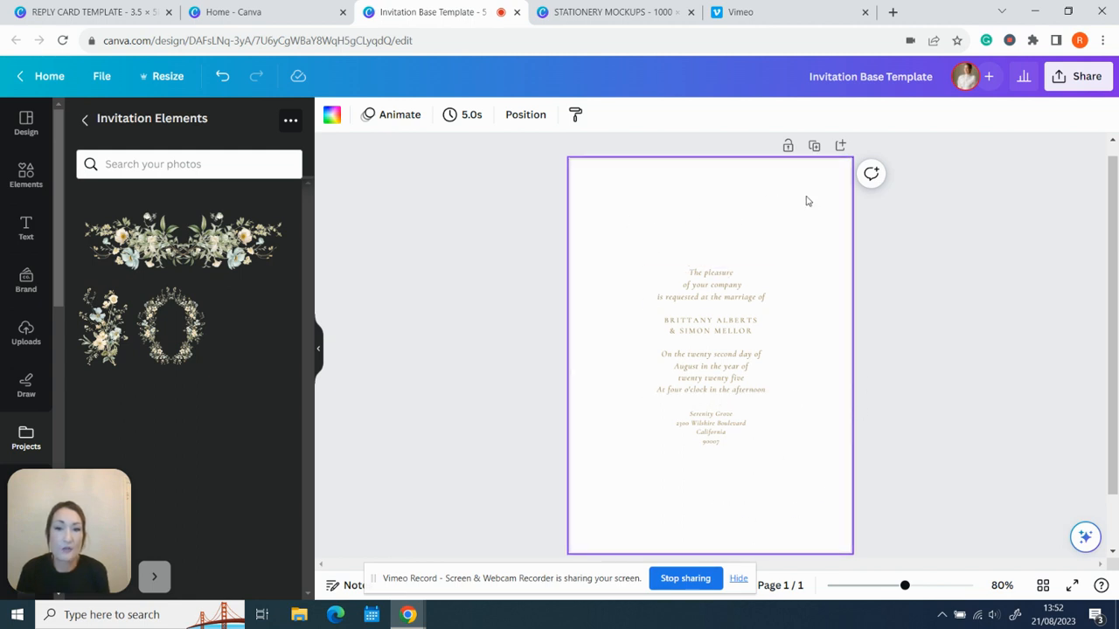
left_click(179, 357)
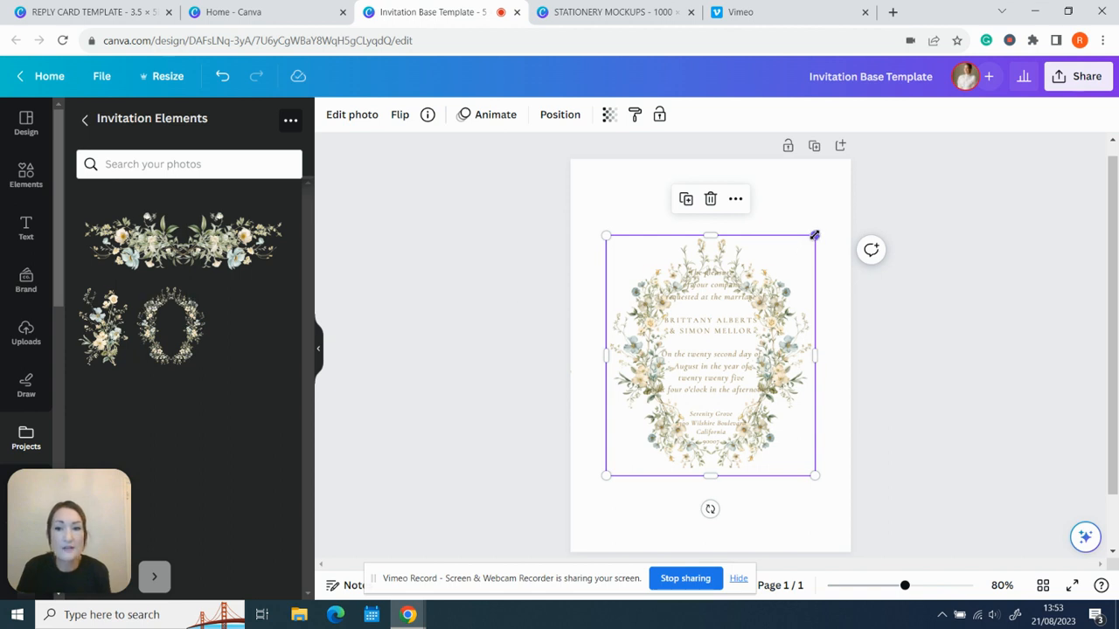
left_click_drag(814, 235, 851, 194)
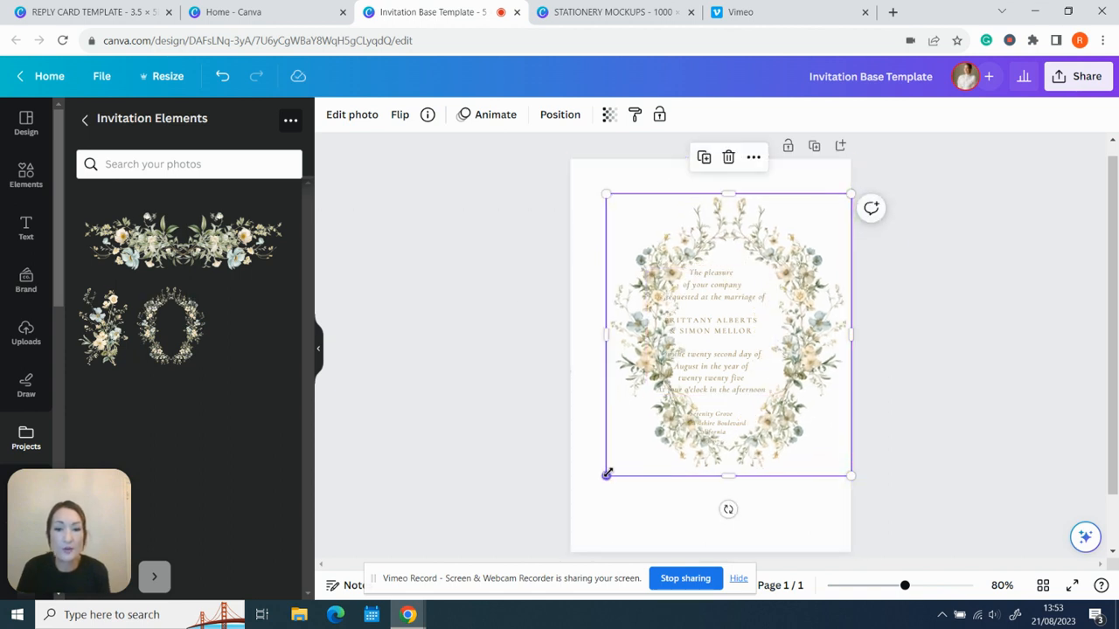
left_click_drag(607, 473, 573, 518)
left_click_drag(722, 492, 721, 479)
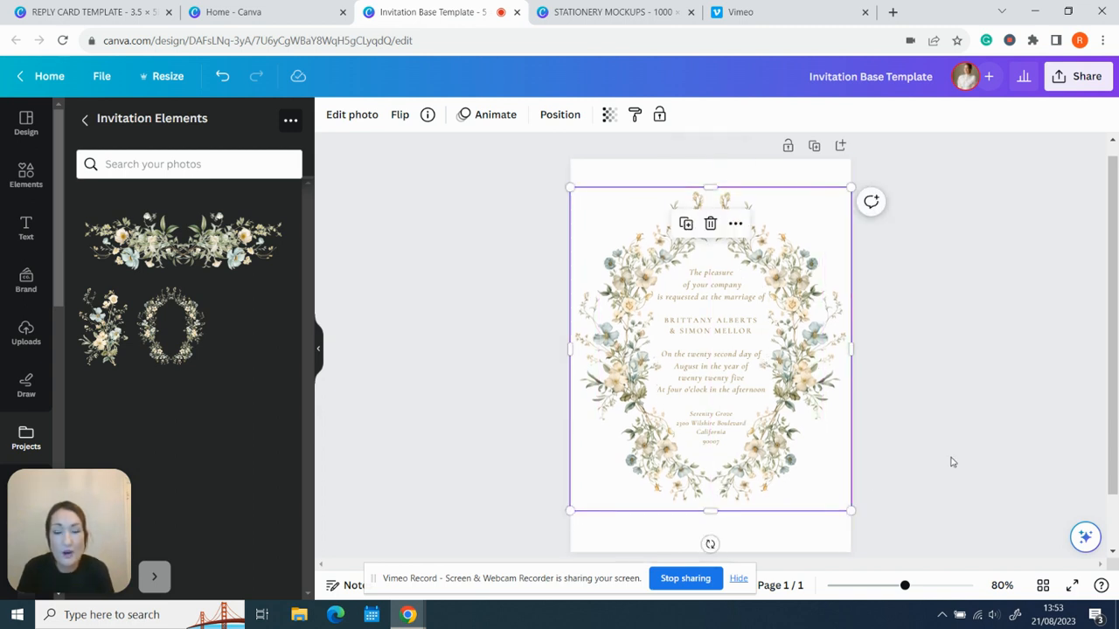
left_click(953, 462)
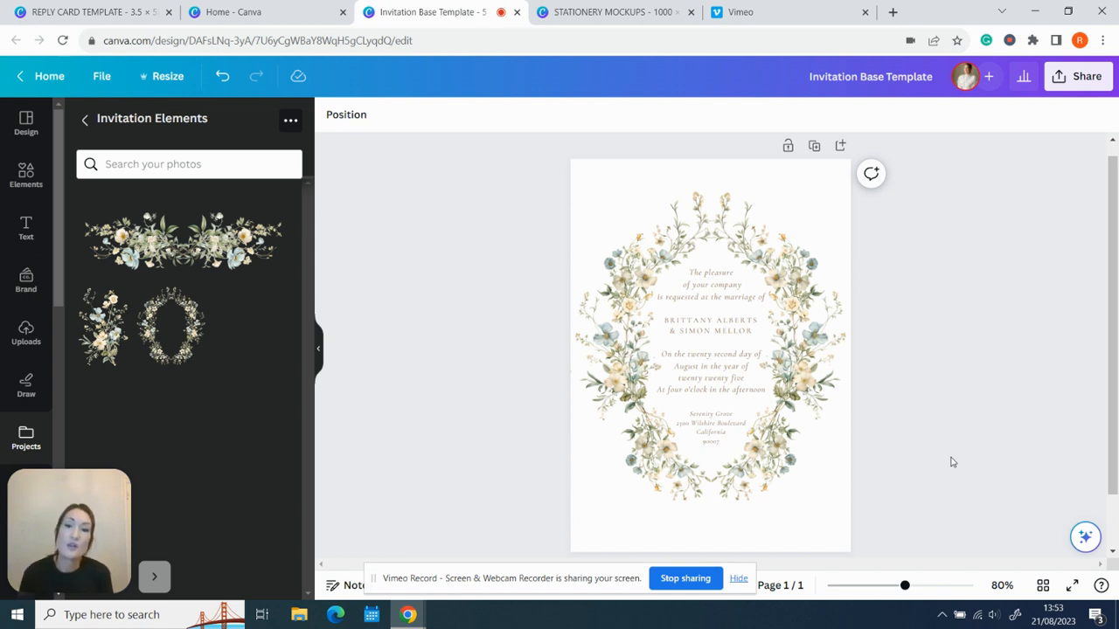
Enlarge the wreath well beyond the page and move it so only part of it fills the invitation's lower-right corner
left_click(823, 275)
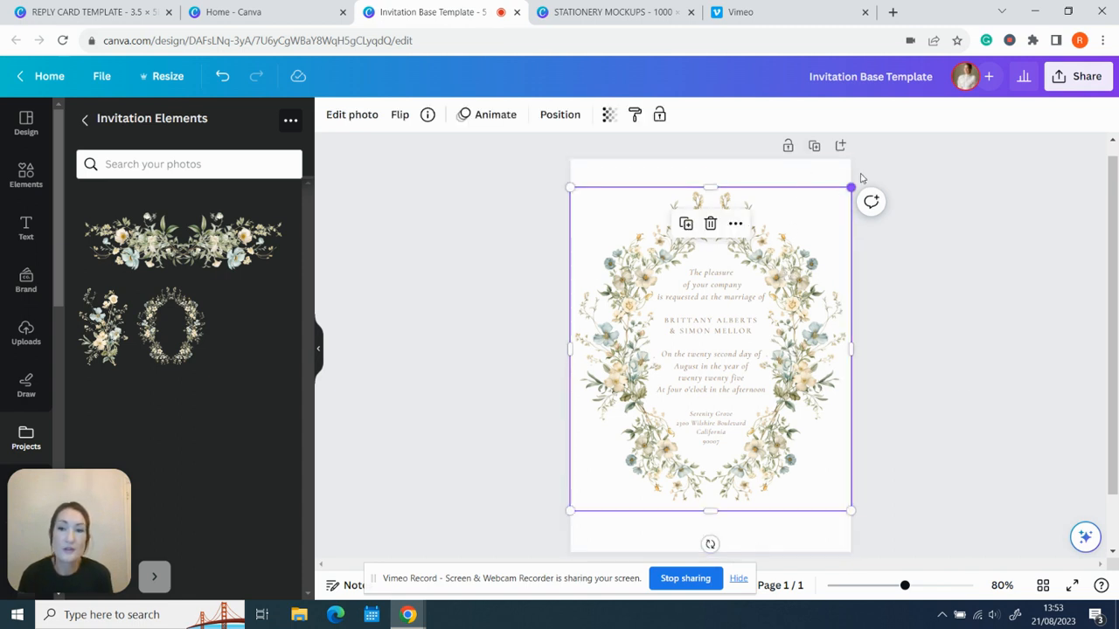
left_click_drag(850, 187, 1009, 4)
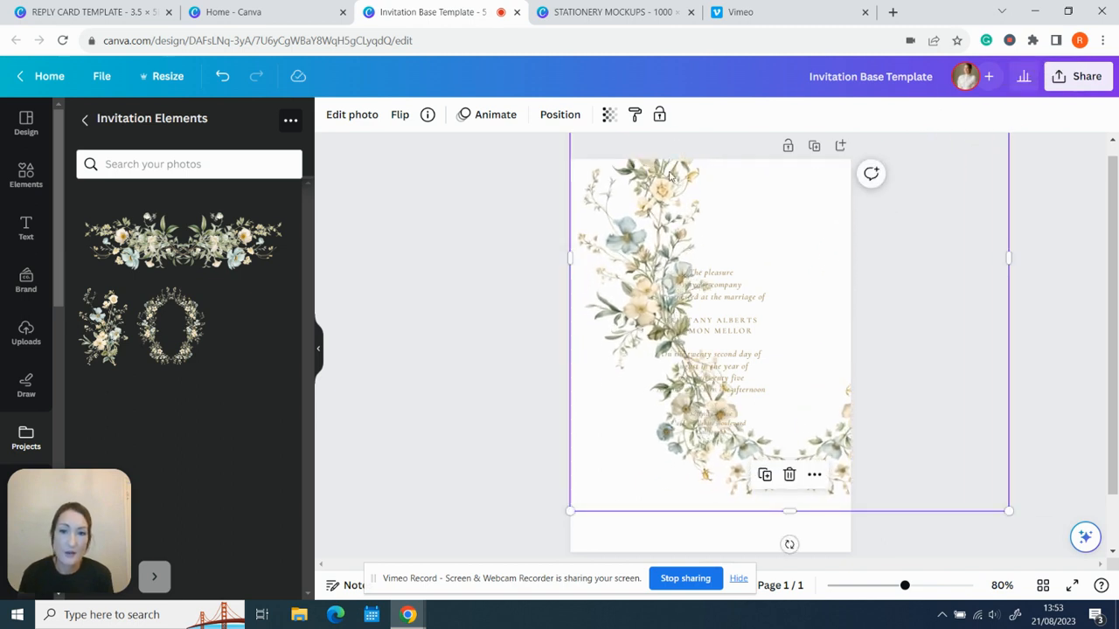
left_click_drag(660, 193, 818, 500)
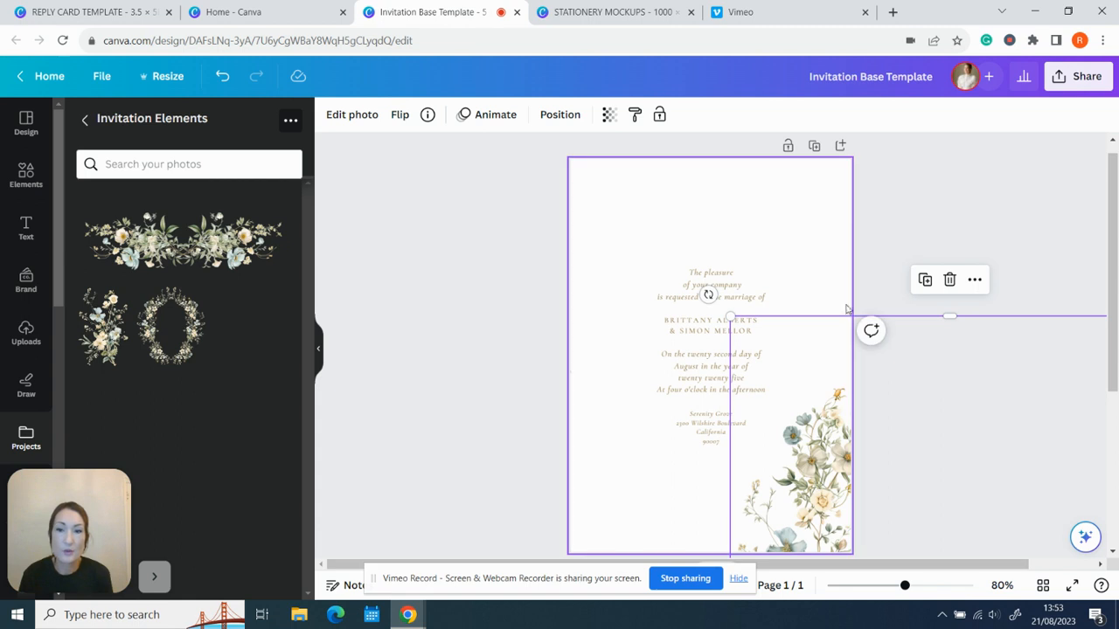
Duplicate the oversized wreath and place the copy so part of it fills the invitation's upper-left corner
left_click(922, 282)
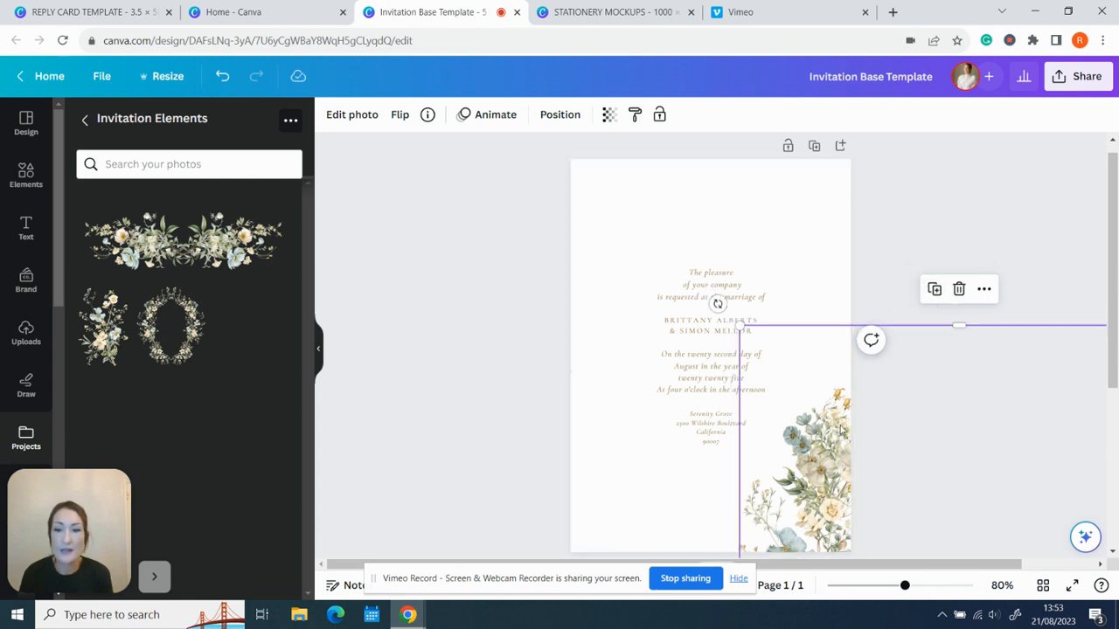
left_click_drag(837, 428, 435, 113)
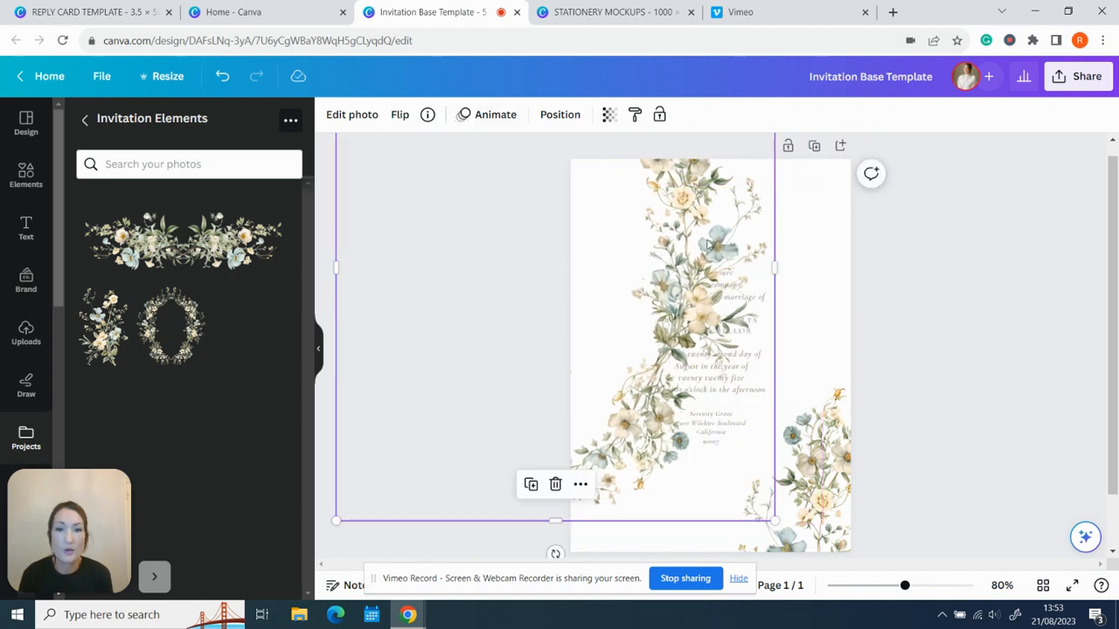
left_click_drag(725, 254, 636, 198)
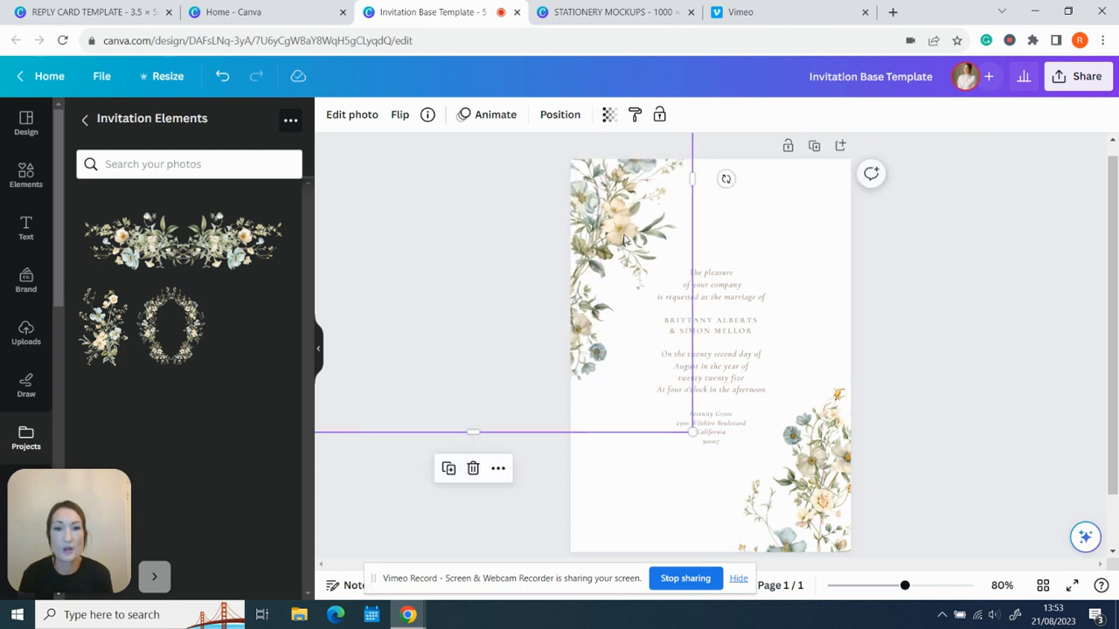
mouse_move(626, 235)
left_mouse_down()
mouse_move(642, 216)
mouse_move(622, 215)
left_mouse_up()
left_click(752, 229)
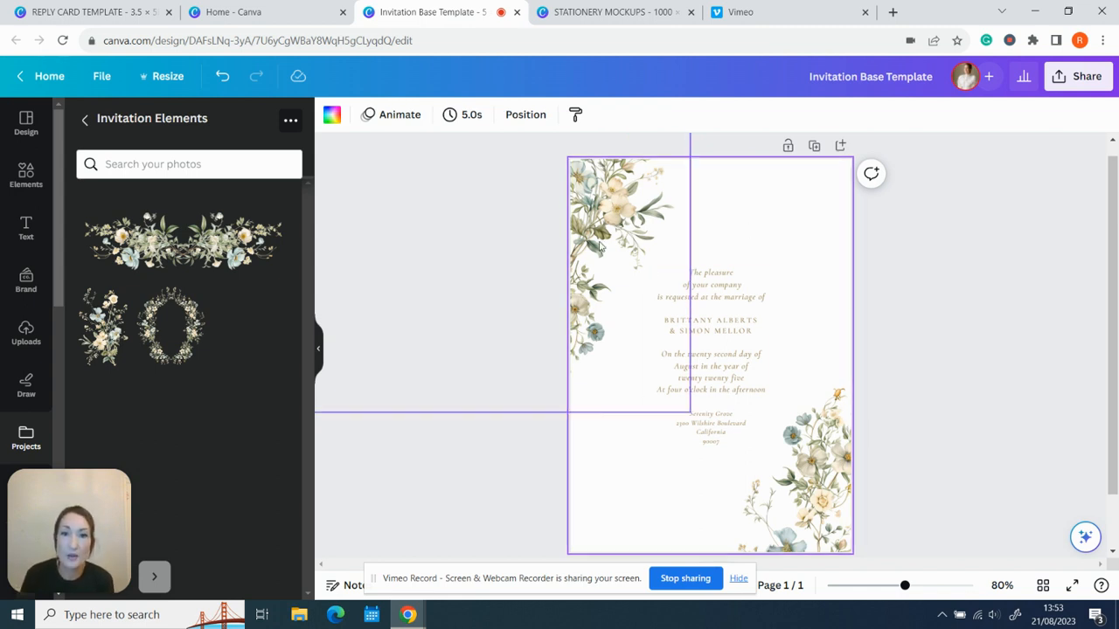
Enlarge the upper-left wreath copy, fit it back into the corner and tilt it slightly clockwise
left_click(629, 219)
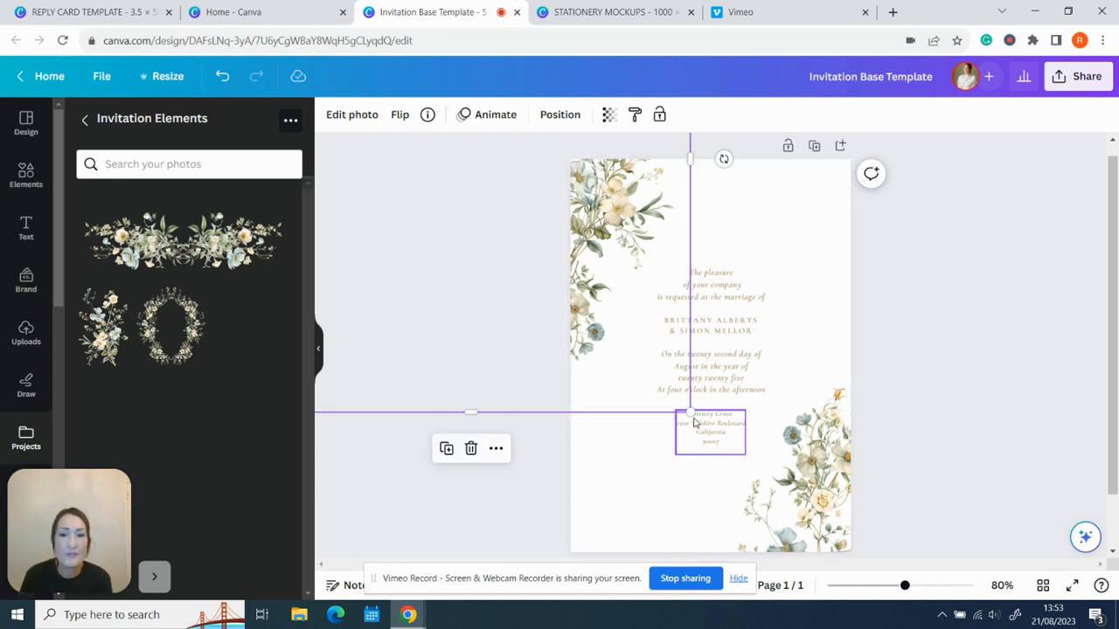
left_click_drag(689, 412, 804, 546)
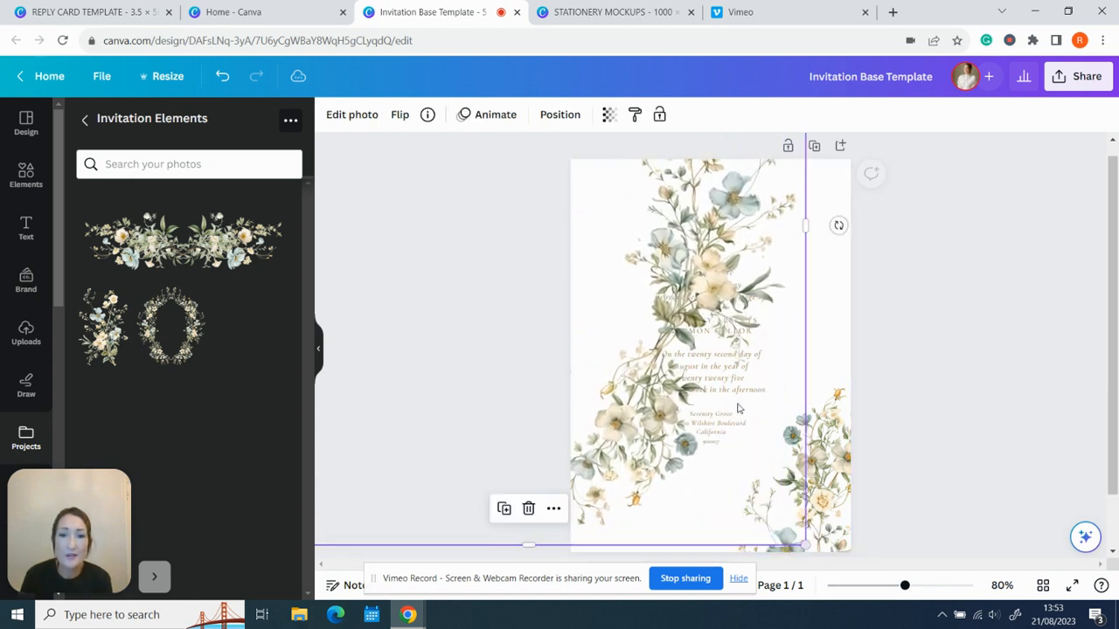
key("ctrl+z")
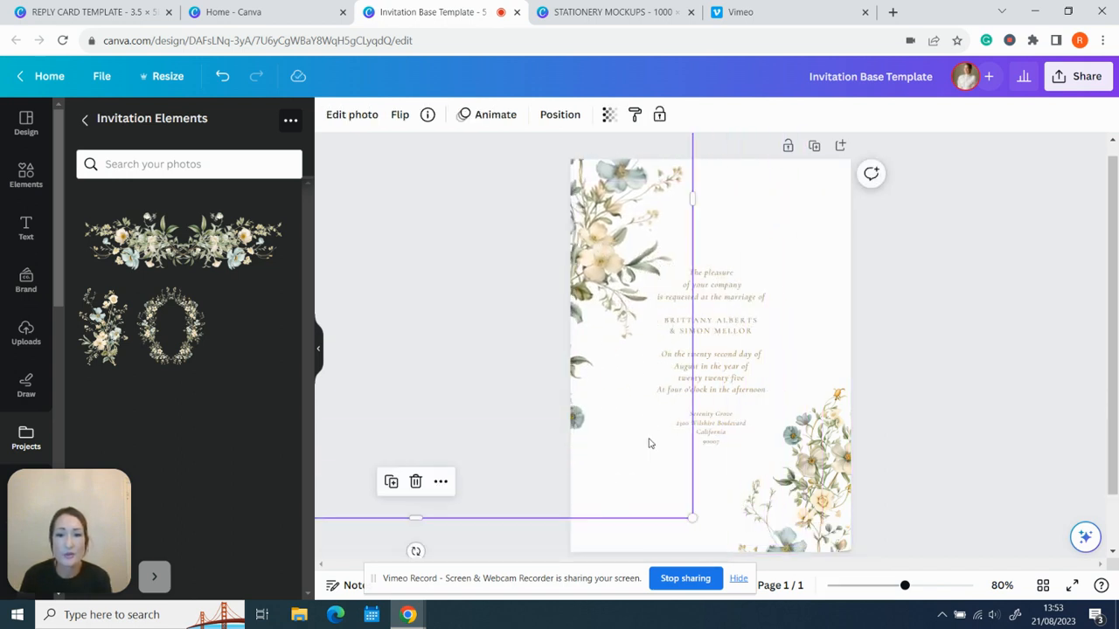
left_click_drag(415, 551, 347, 449)
left_click(795, 225)
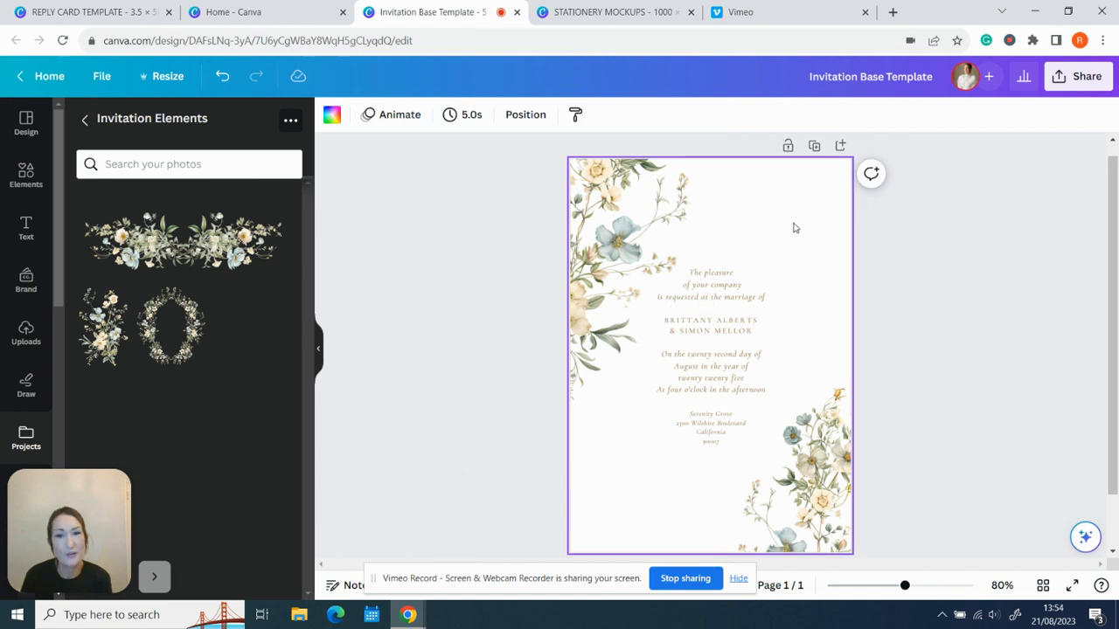
Enlarge the lower-right wreath and reposition it so its flowers fill more of that corner without covering the text
left_click(791, 428)
left_click_drag(729, 320, 590, 211)
left_click_drag(793, 351, 866, 449)
left_click(812, 233)
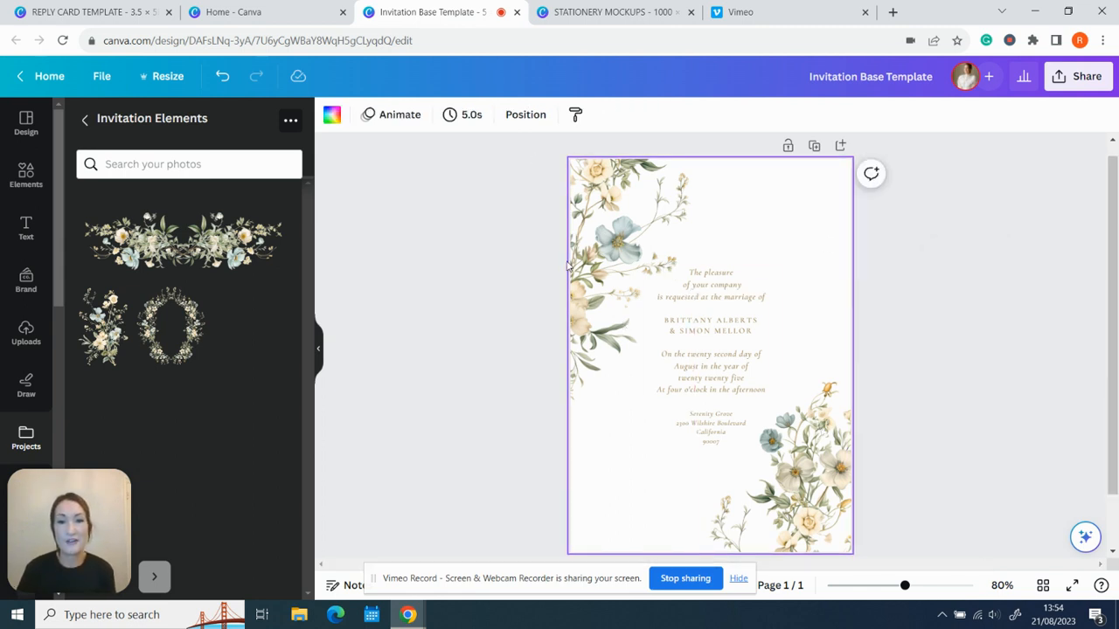
Straighten the tilted upper-left wreath, move it across the page and rotate it upside down
left_click(617, 252)
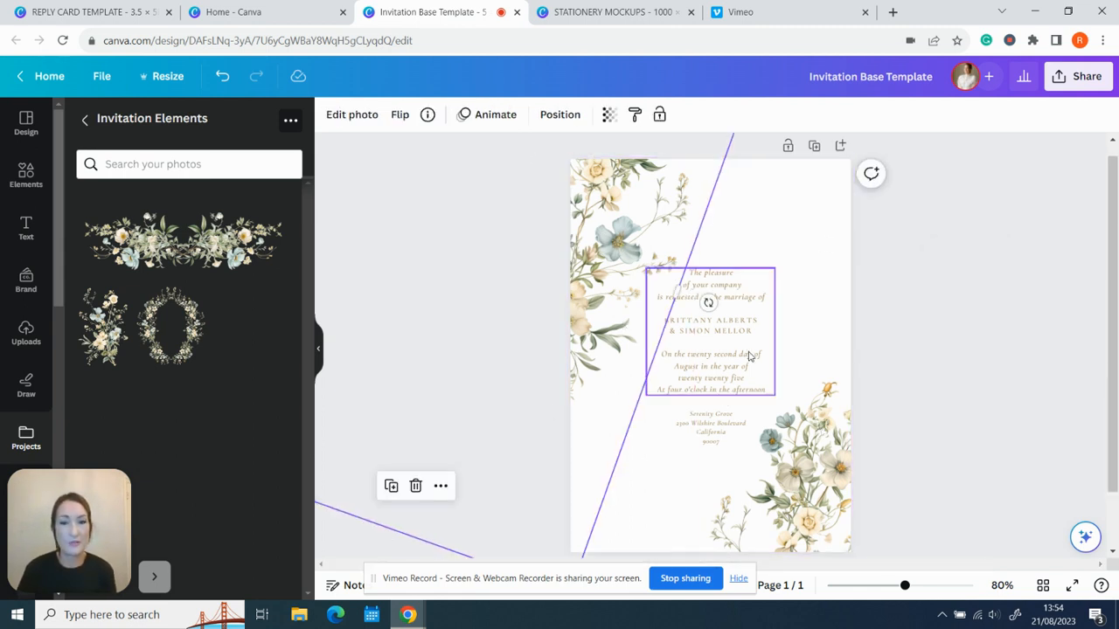
left_click_drag(708, 301, 701, 190)
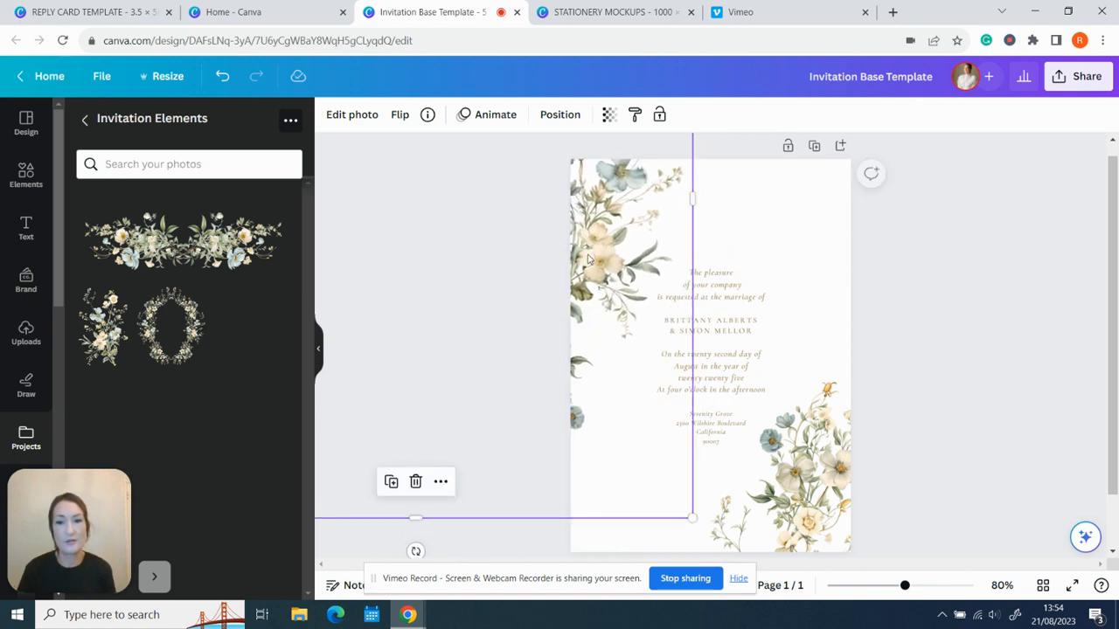
left_click_drag(616, 269, 796, 157)
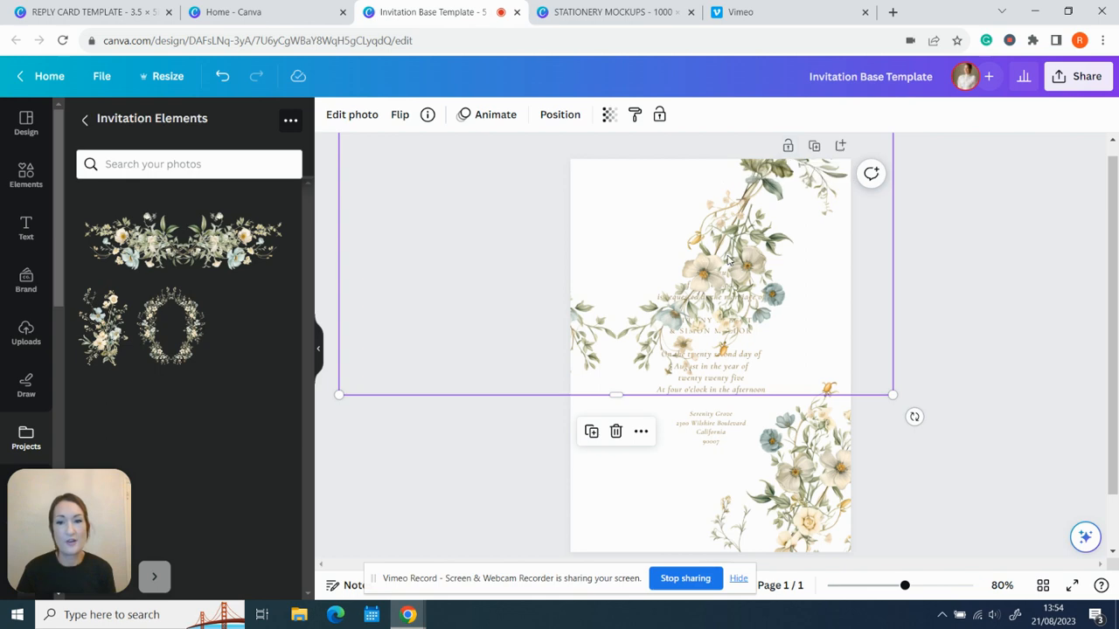
left_click_drag(727, 260, 630, 550)
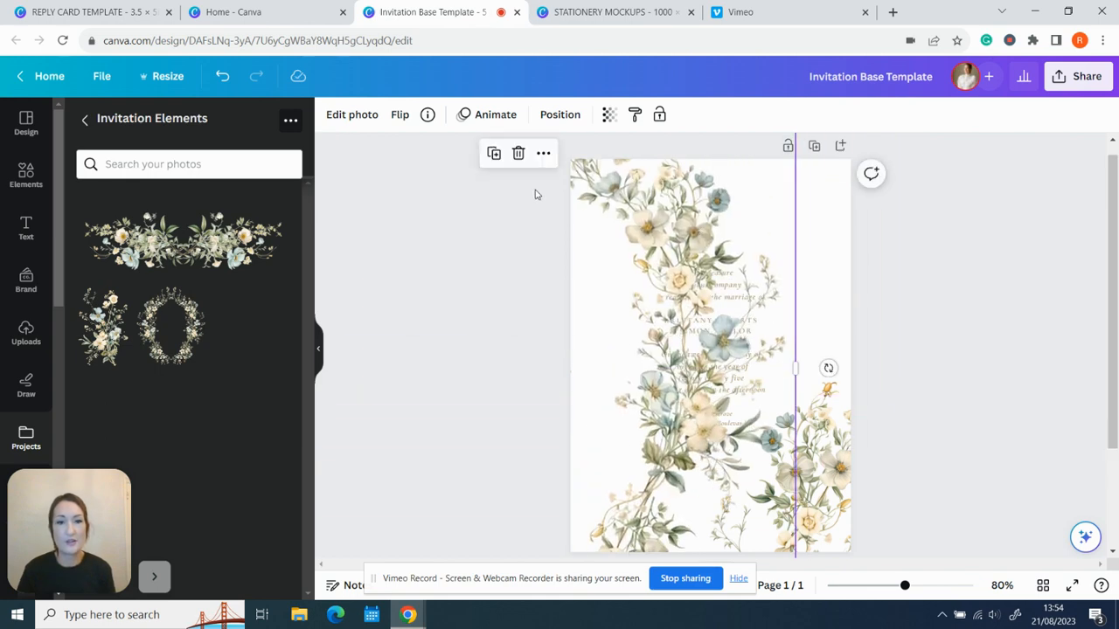
left_click_drag(827, 367, 418, 372)
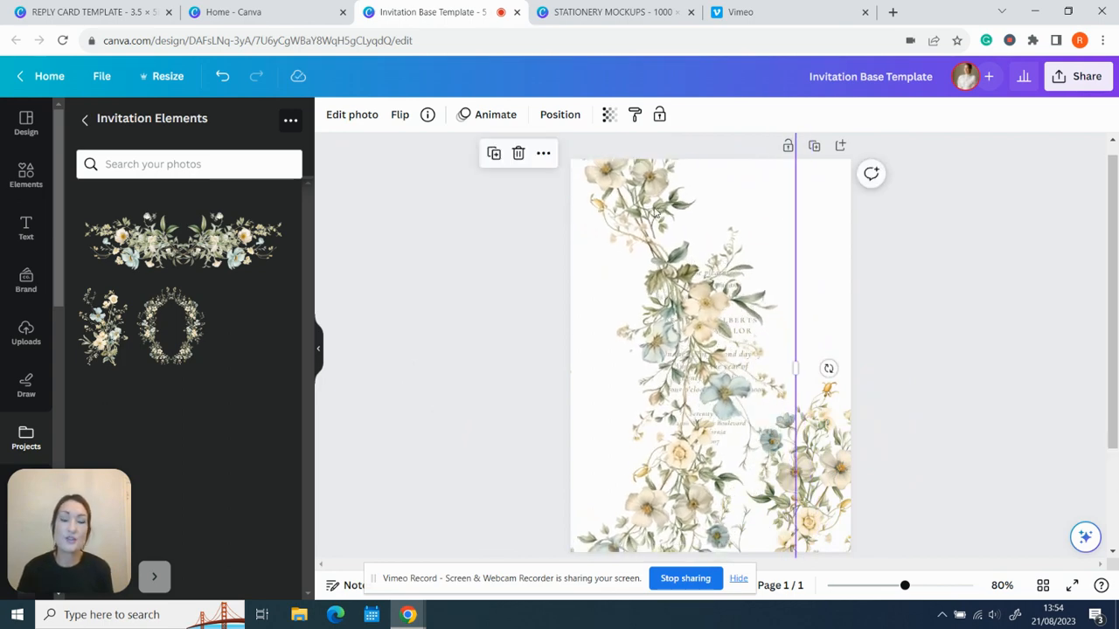
Move the upside-down wreath so only its trailing stems hang from the page's top edge, centred horizontally
left_click_drag(654, 209, 844, 128)
left_click_drag(837, 267, 829, 150)
left_click_drag(819, 271, 791, 145)
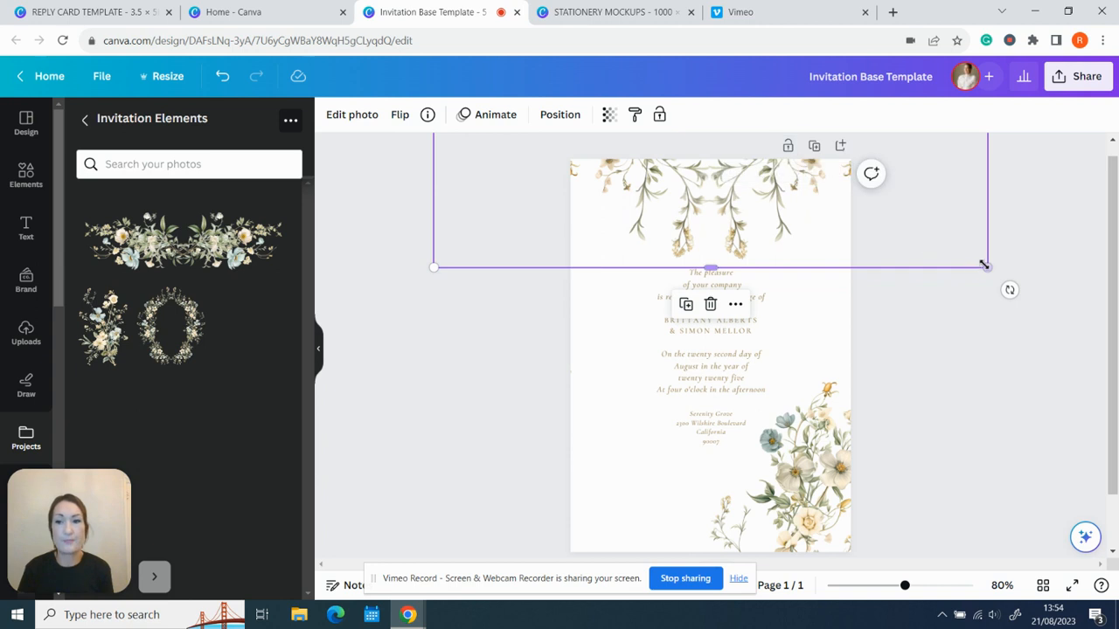
Shrink the upside-down wreath and re-centre it at the page's top edge so its stems hang clear of the invitation text
left_click_drag(984, 265, 973, 252)
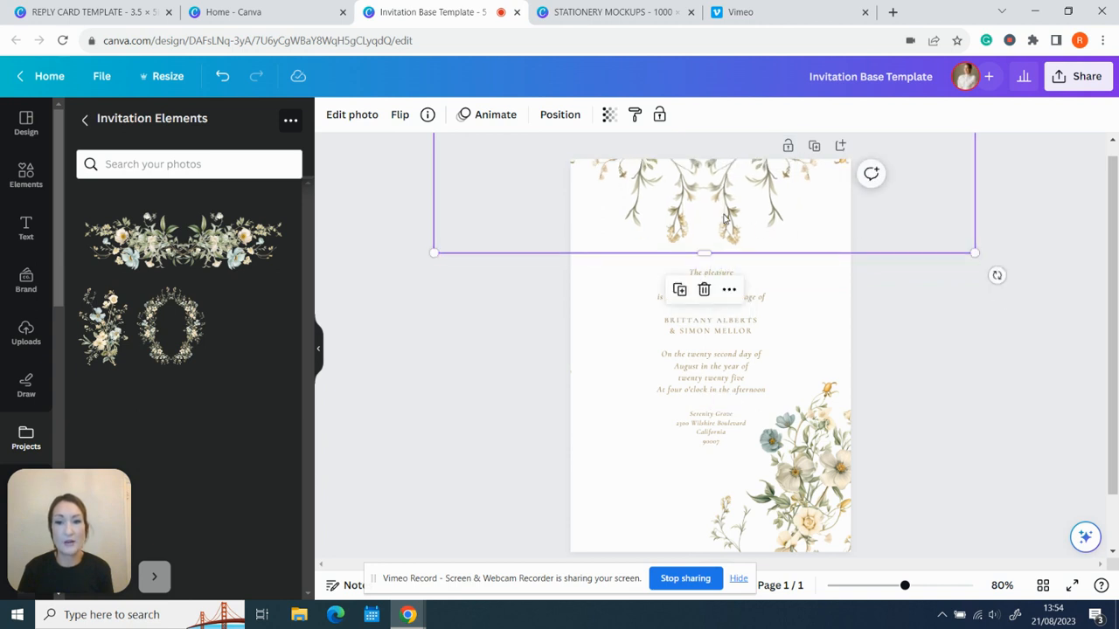
left_click_drag(729, 220, 657, 248)
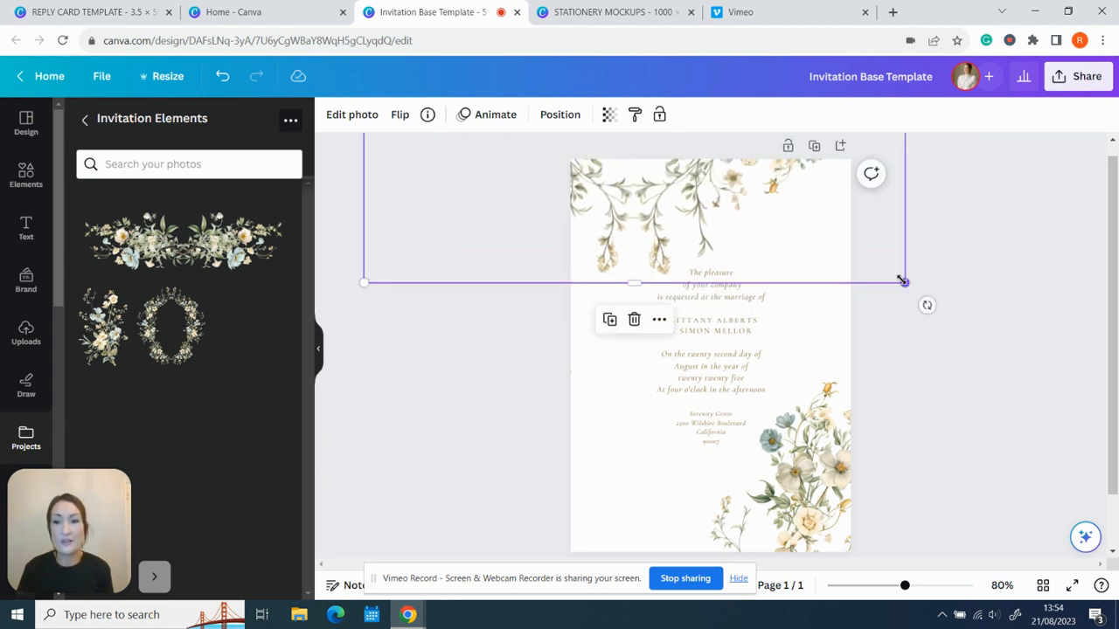
left_click_drag(906, 280, 837, 241)
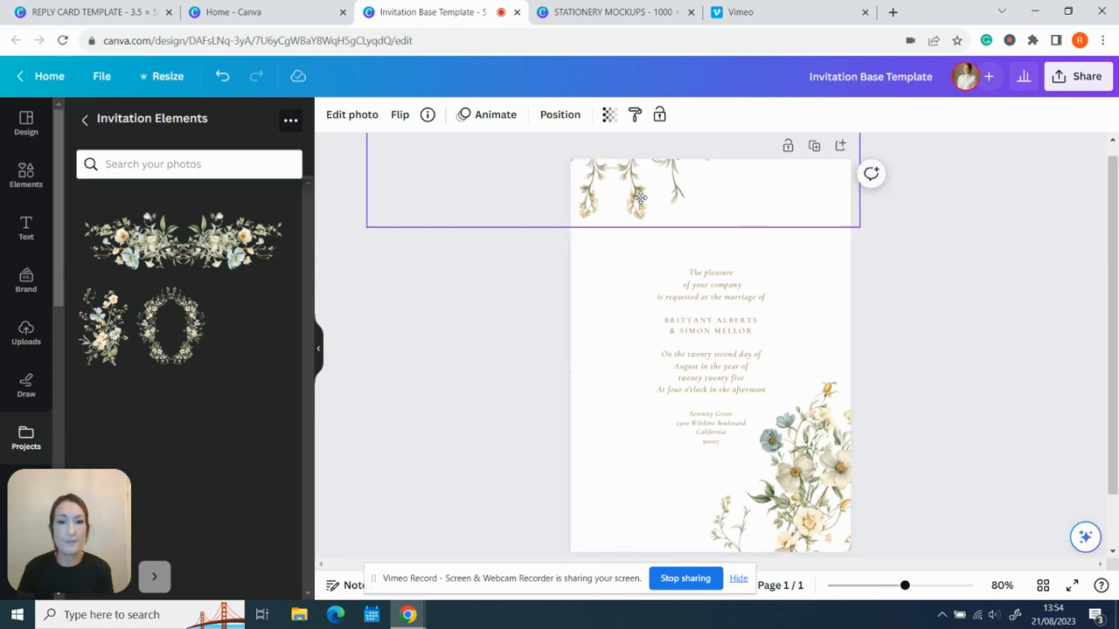
left_click_drag(631, 199, 741, 230)
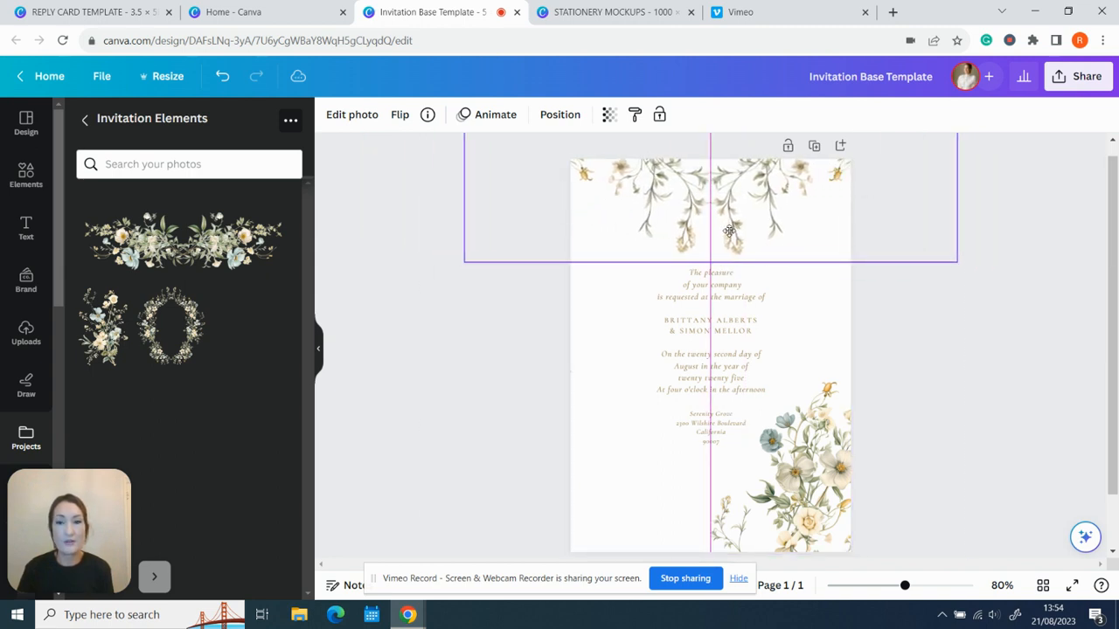
left_click_drag(728, 230, 729, 230)
left_click_drag(958, 263, 927, 226)
left_click_drag(732, 215, 748, 241)
left_click_drag(941, 252, 884, 219)
left_click_drag(708, 198, 731, 233)
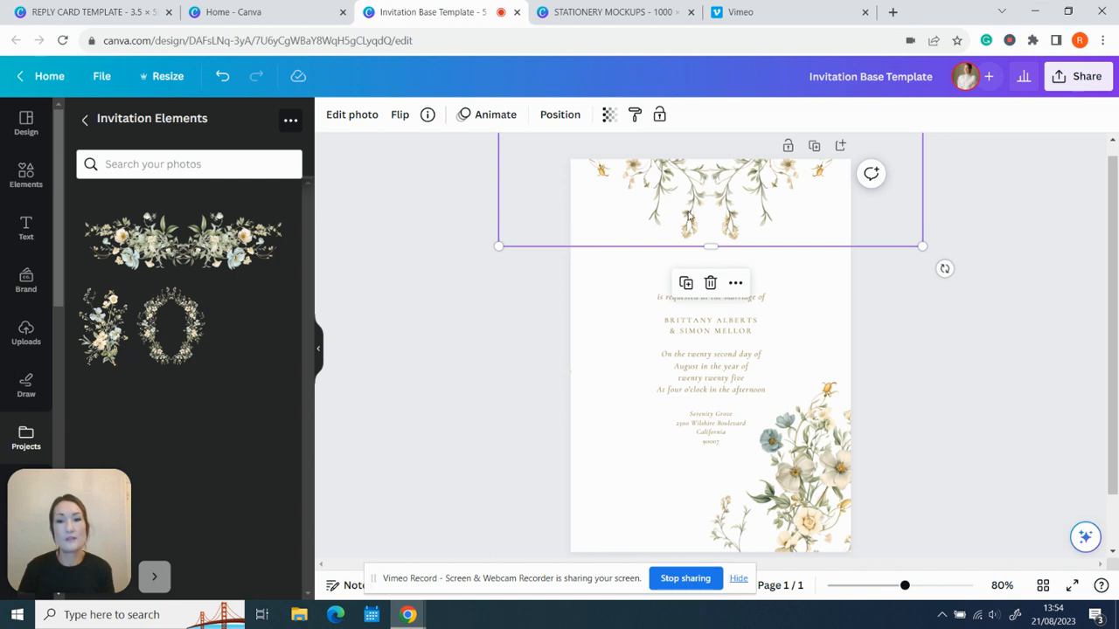
left_click(828, 281)
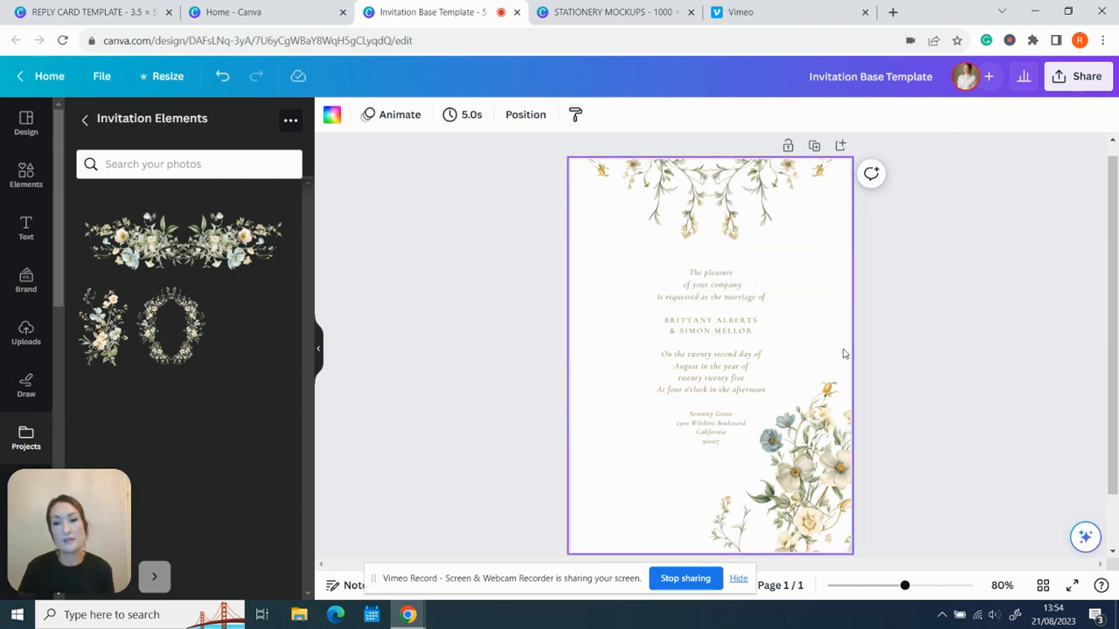
Move the lower-right wreath to the lower half of the page and flip it vertically
left_click(844, 430)
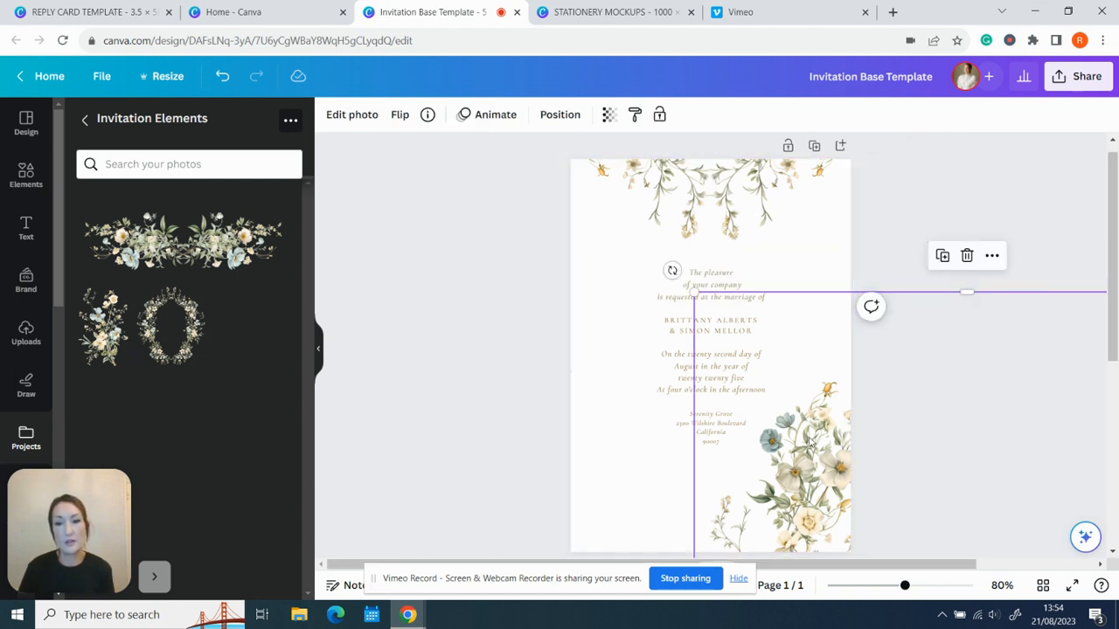
left_click_drag(815, 439, 597, 284)
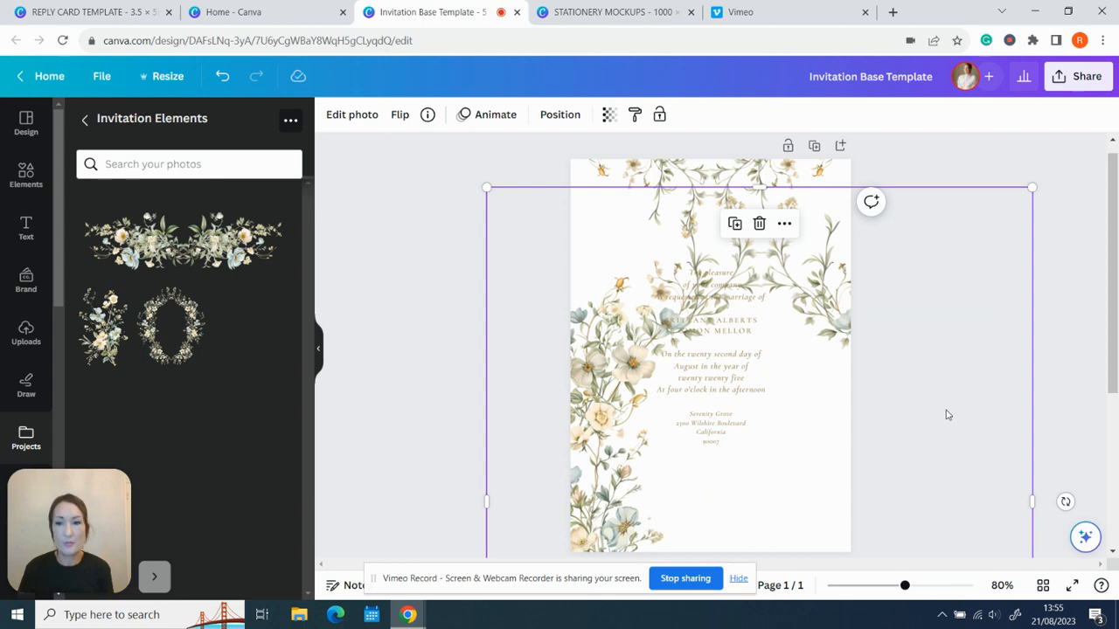
left_click_drag(945, 415, 876, 554)
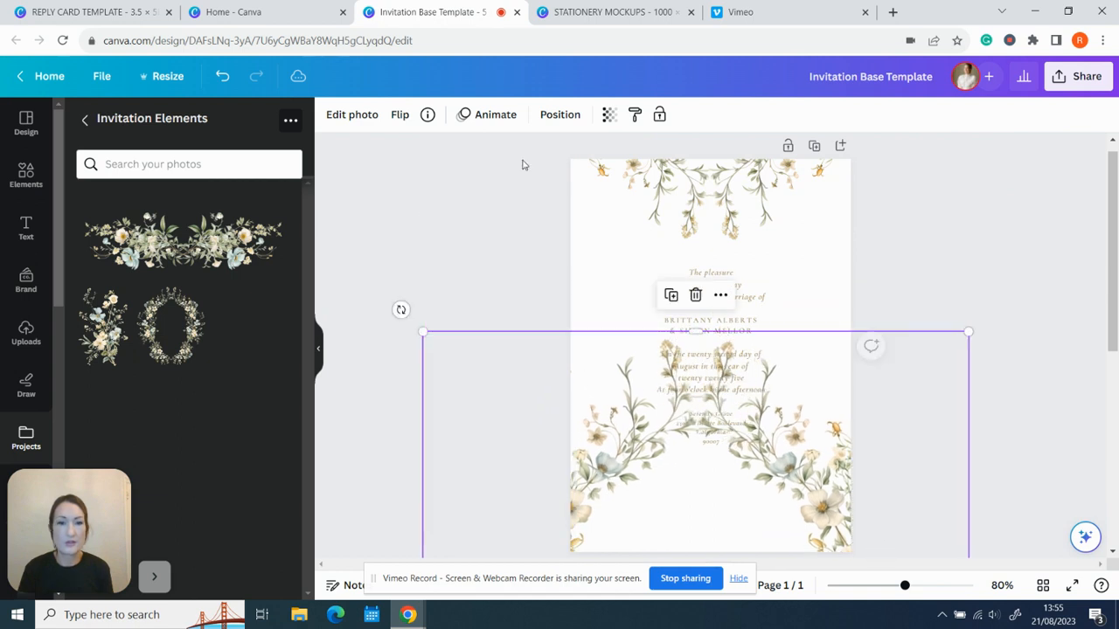
left_click(400, 115)
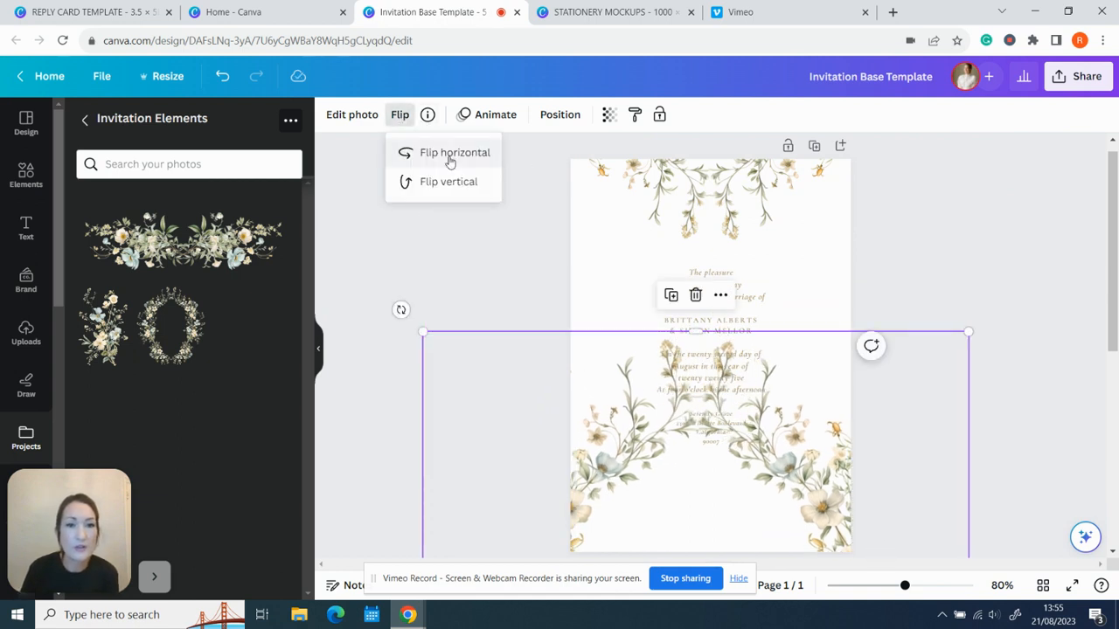
left_click(449, 185)
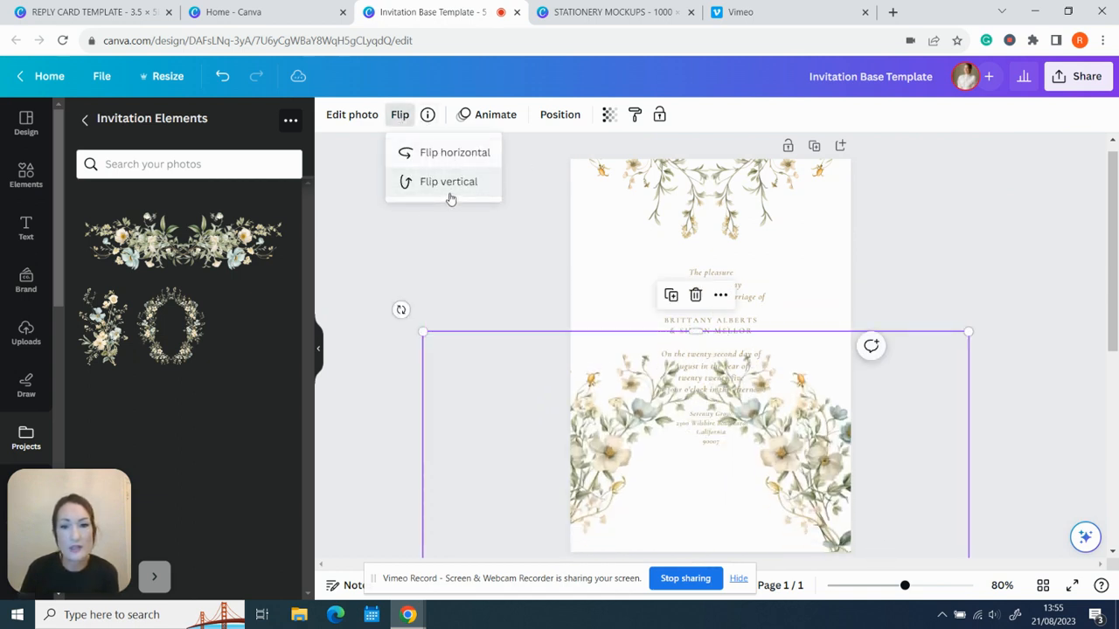
Lower the flipped wreath and centre it so only its upper flowers rise from the page's bottom edge, clear of the text
left_click_drag(793, 430, 816, 570)
scroll(810, 422, "down", 1)
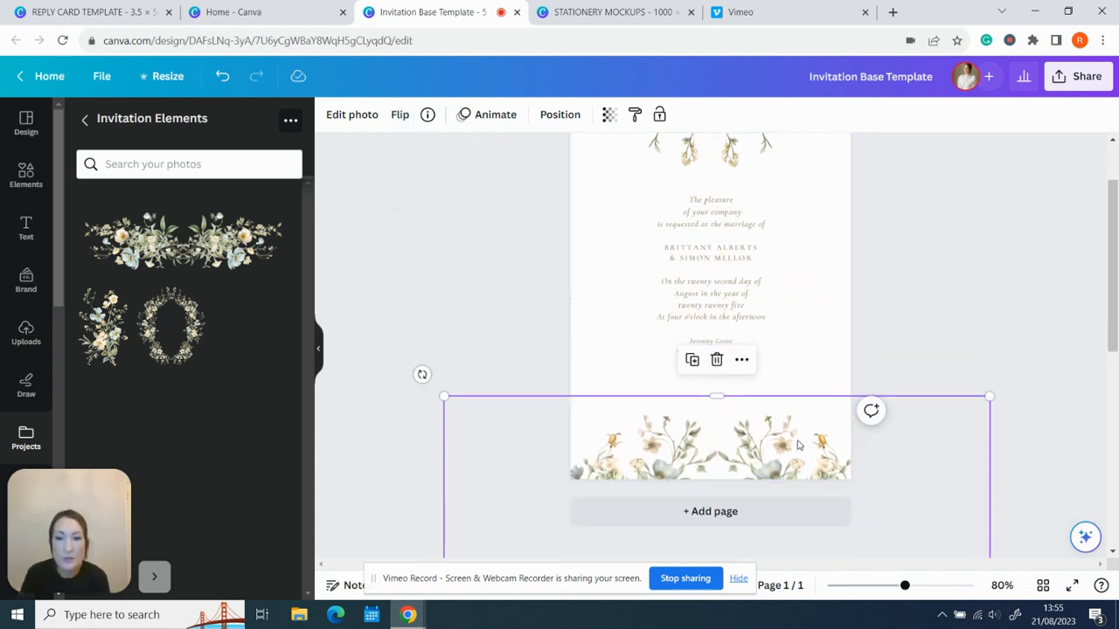
left_click_drag(798, 443, 791, 435)
left_click(810, 277)
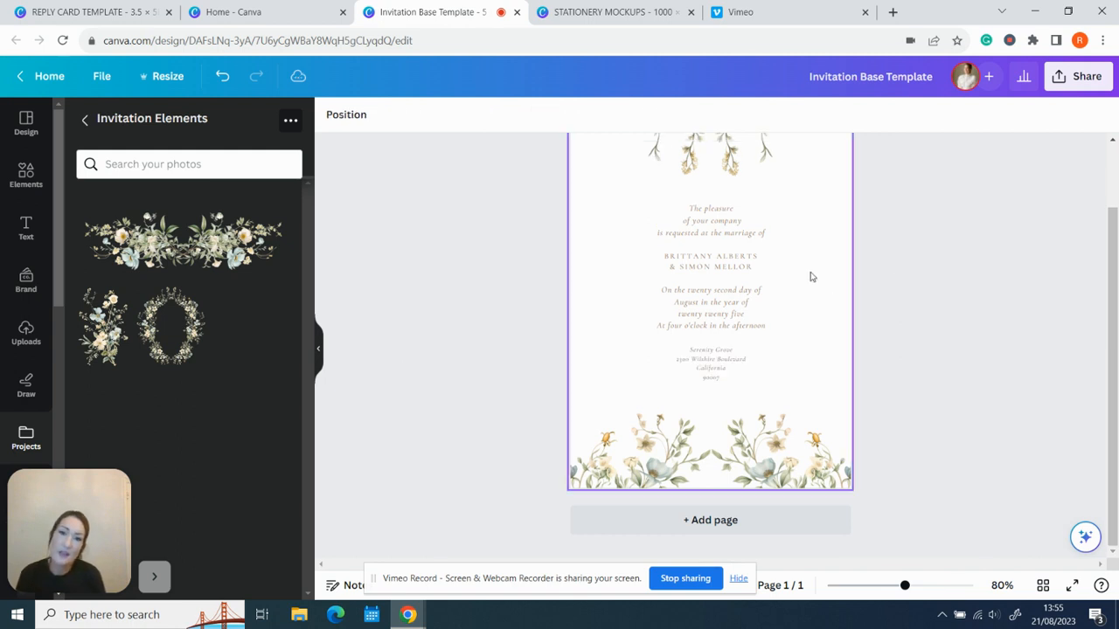
Move the top wreath slightly down so more of its flowers hang above the invitation text, keeping it horizontally centred
scroll(804, 277, "up", 1)
left_click(762, 235)
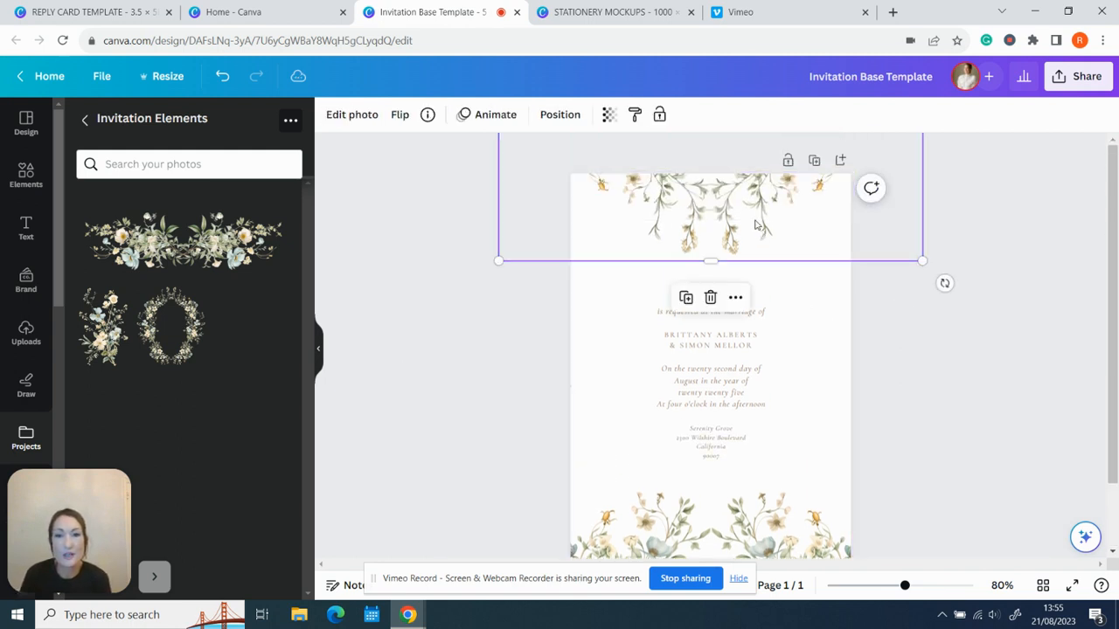
left_click_drag(757, 225, 753, 239)
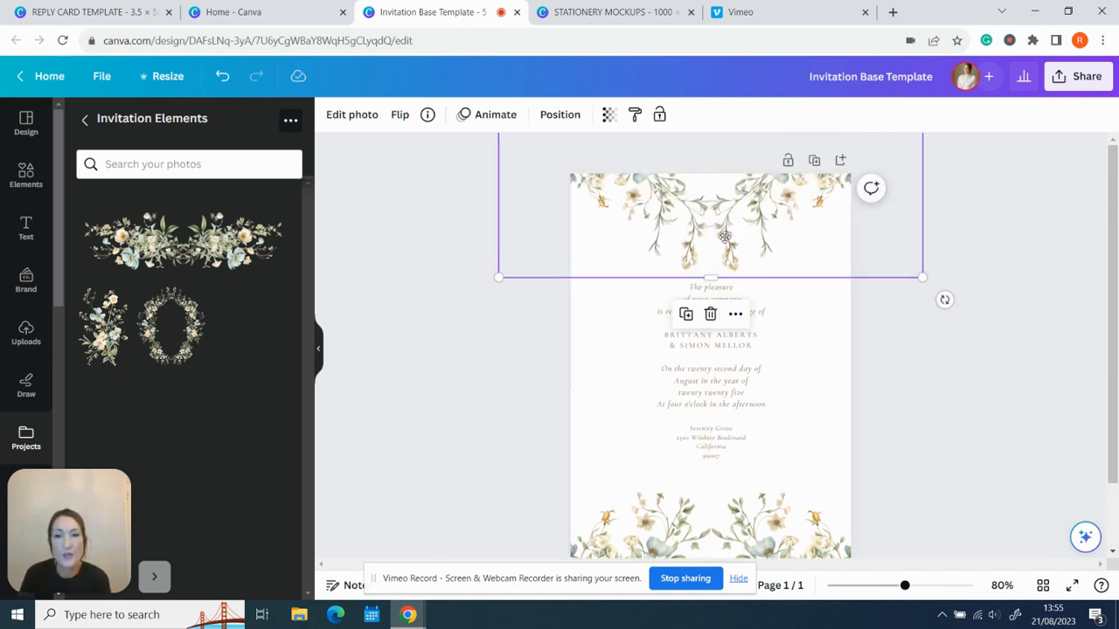
Move the top wreath partly off the left page edge and the bottom wreath off the right, framing the text with floral arcs
left_click_drag(800, 211, 524, 521)
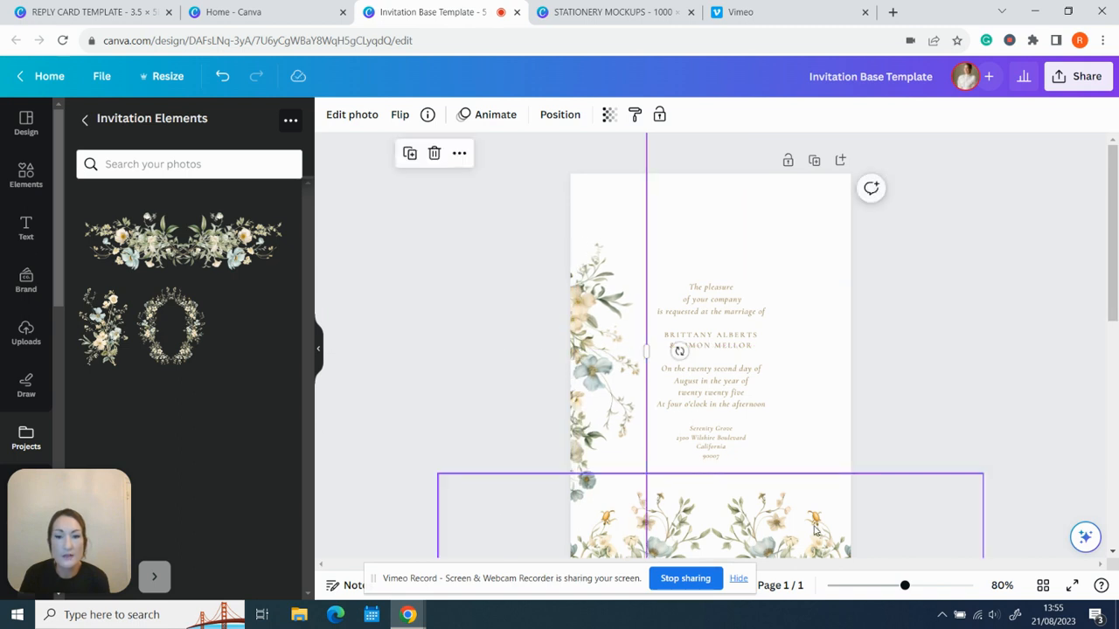
left_click_drag(815, 526, 1071, 211)
left_click_drag(828, 408, 888, 282)
Flip both side wreaths vertically and lower the right-hand one along the page edge
left_click(392, 123)
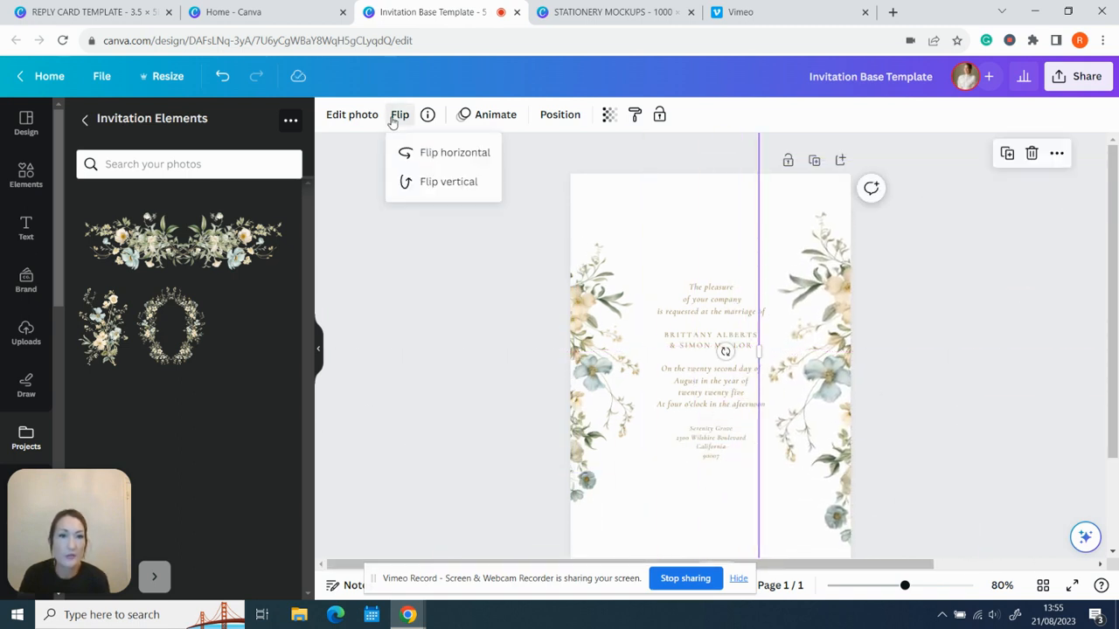
left_click(439, 184)
left_click_drag(845, 298, 844, 356)
left_click(602, 359)
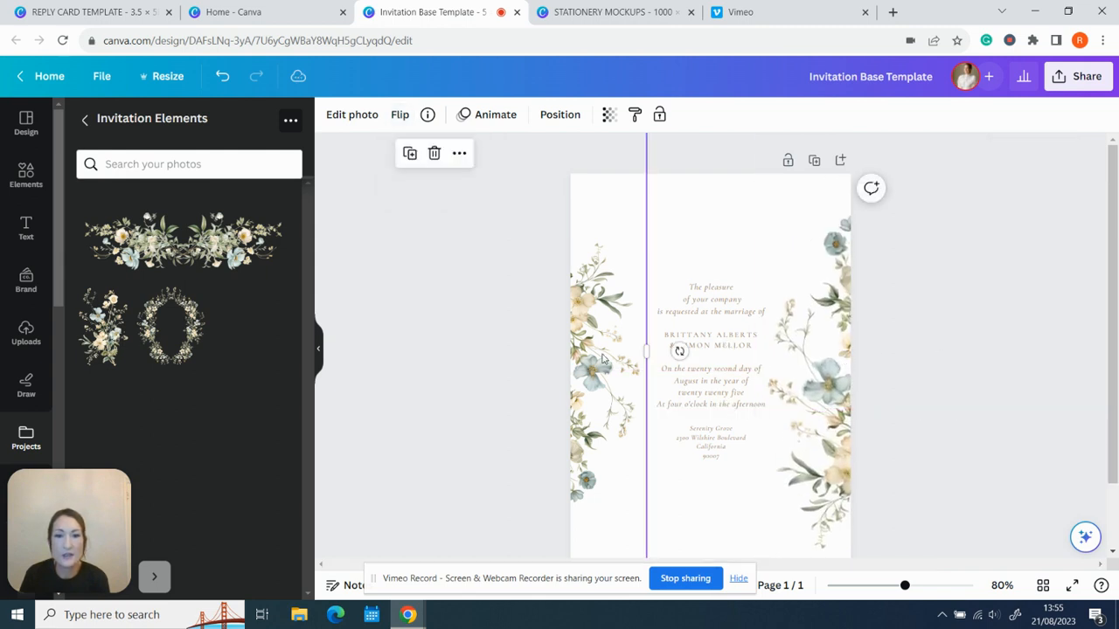
left_click(397, 115)
left_click(433, 183)
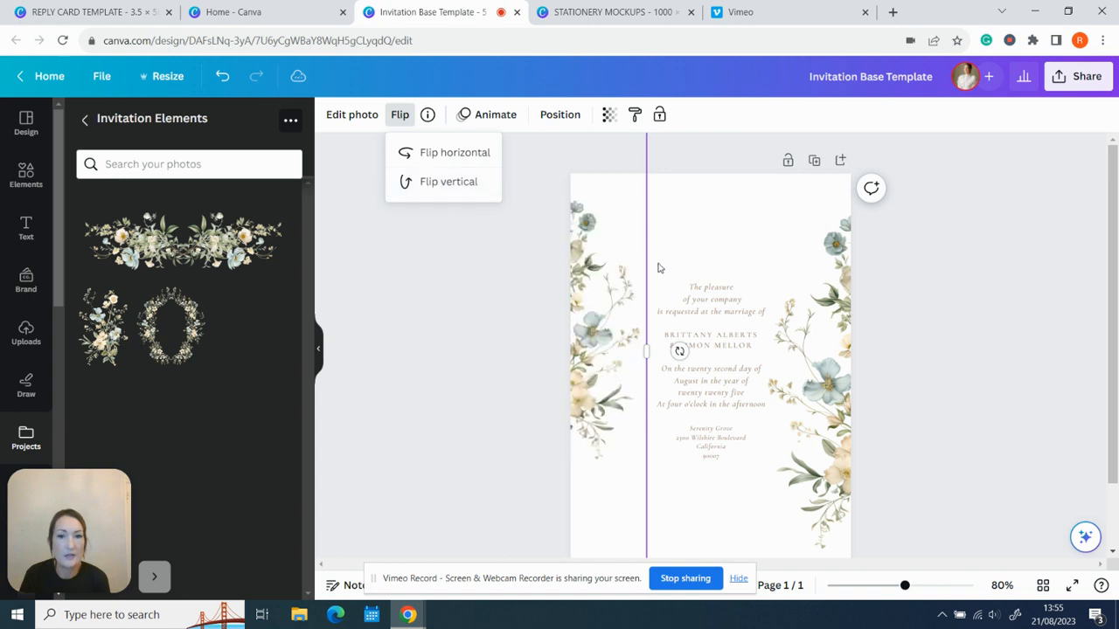
Enlarge the left-hand wreath to match the right one and place it on the left page edge as a mirrored border
left_click_drag(601, 337, 726, 256)
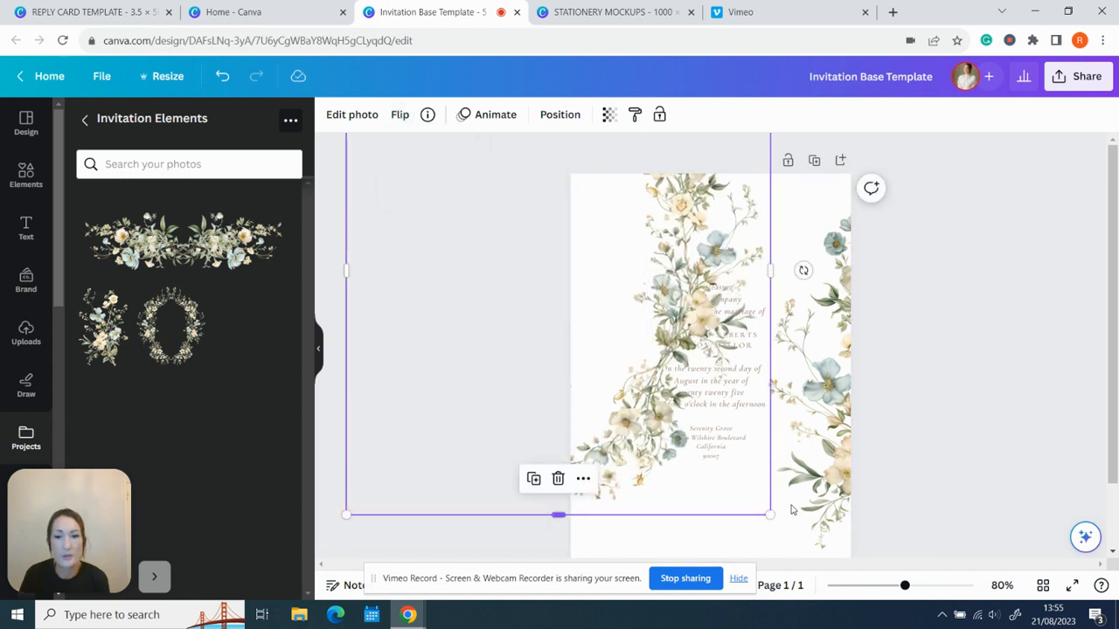
left_click_drag(768, 513, 919, 624)
left_click_drag(822, 333, 594, 395)
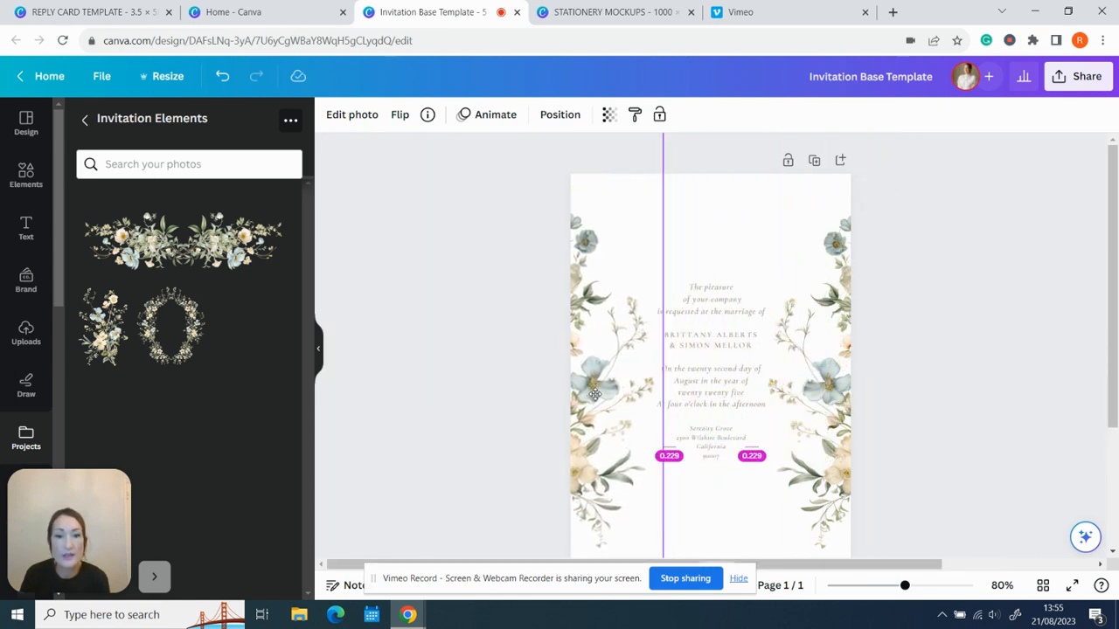
left_click_drag(594, 393, 593, 396)
left_click(824, 382)
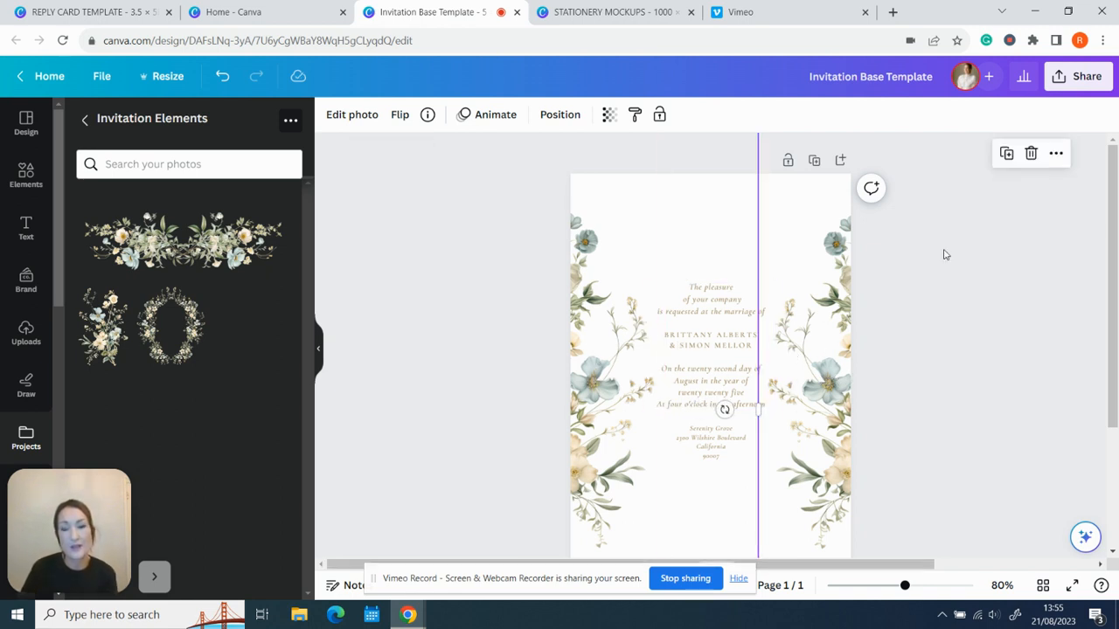
left_click(711, 197)
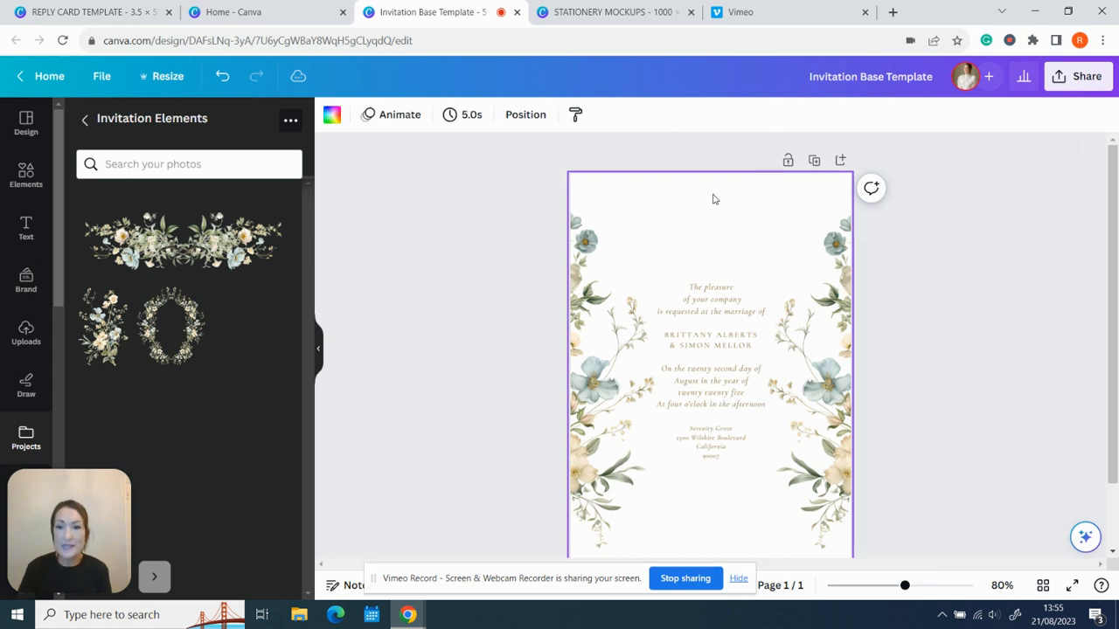
Delete both side wreaths from the invitation, leaving only the text
left_click(831, 376)
key("Delete")
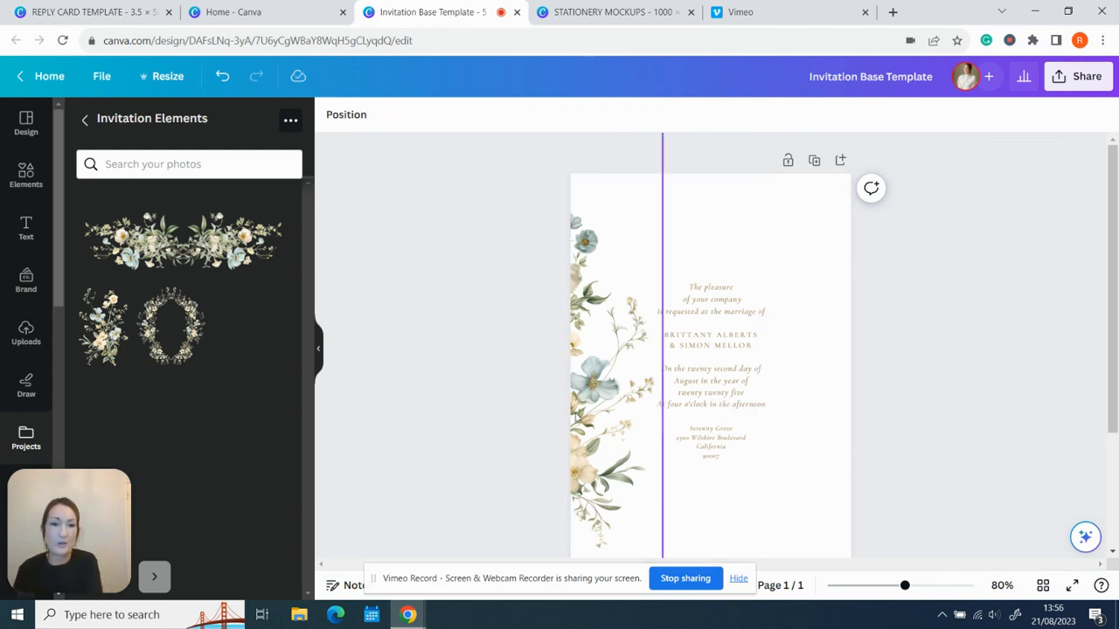
left_click(568, 403)
key("Delete")
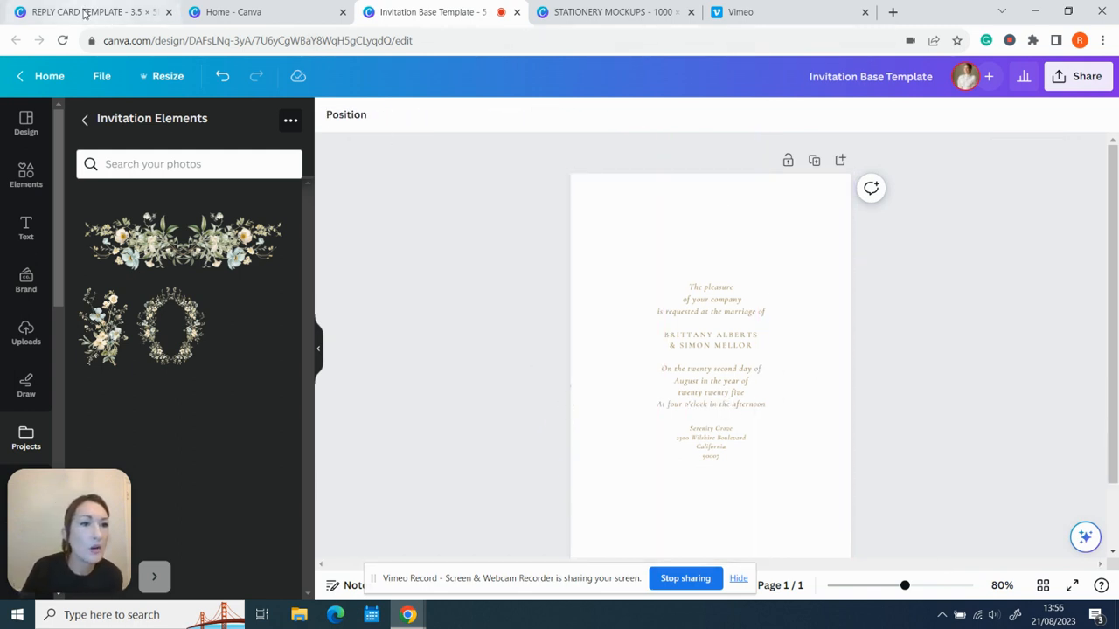
Switch to the REPLY CARD TEMPLATE design and open the Invitation Elements folder from the projects
left_click(84, 12)
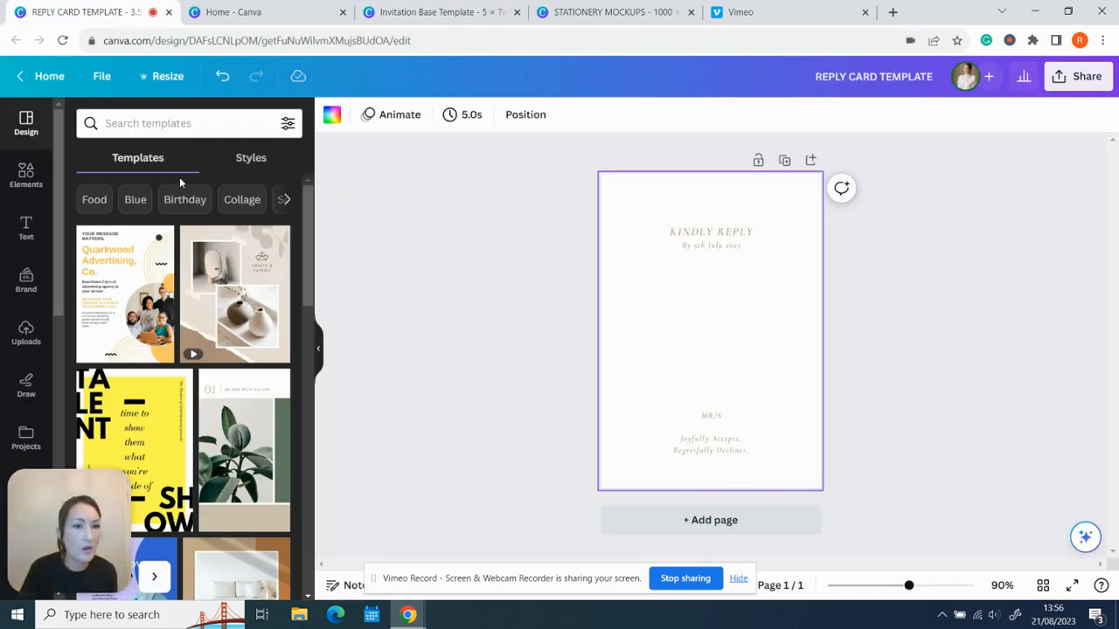
scroll(42, 398, "down", 1)
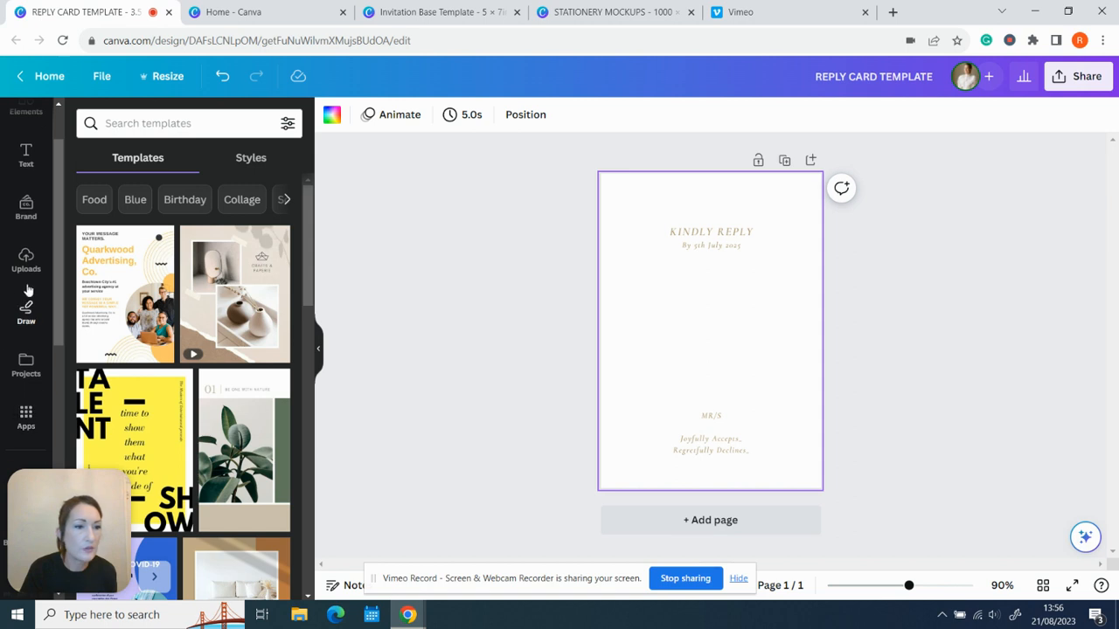
left_click(27, 367)
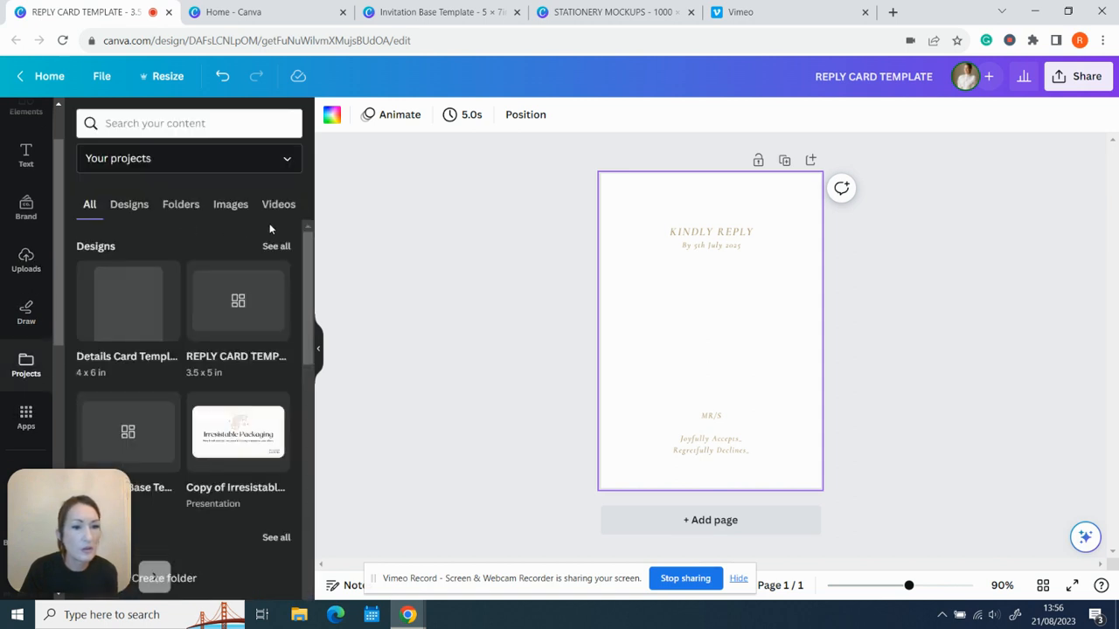
left_click(187, 205)
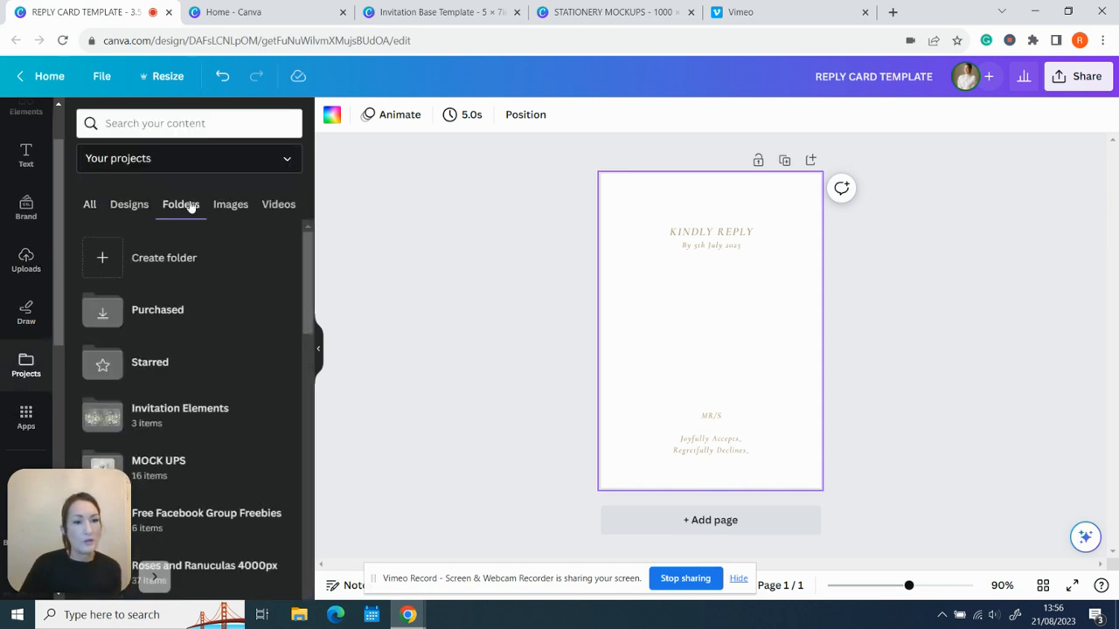
scroll(194, 371, "down", 1)
left_click(194, 345)
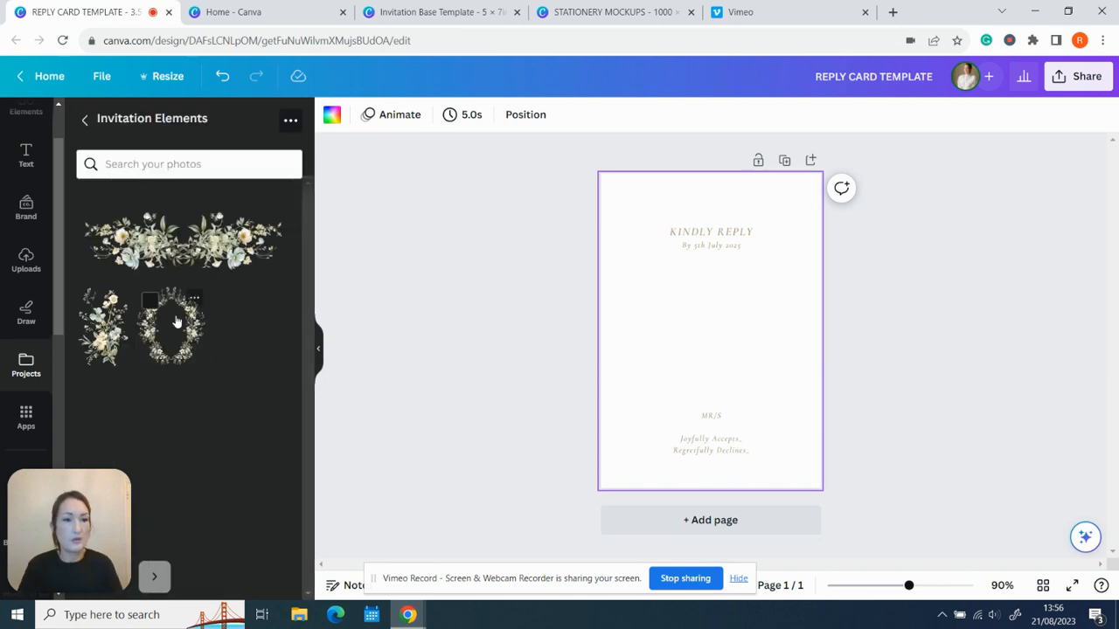
Add the floral bouquet to the reply card, shrink it and centre it below the heading
left_click(91, 311)
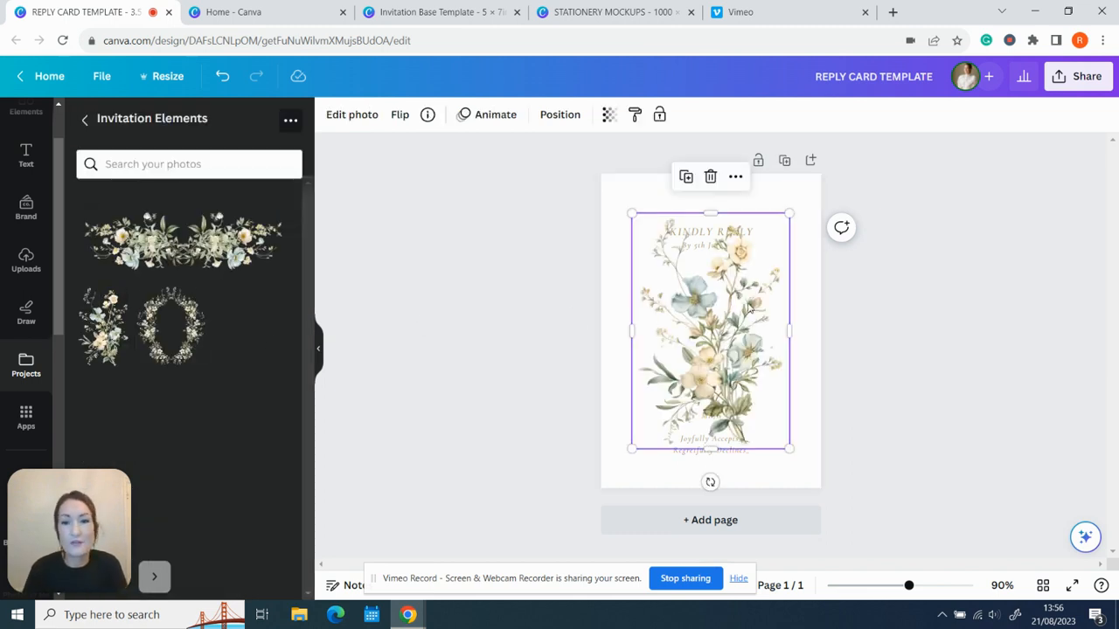
left_click_drag(788, 214, 761, 291)
left_click_drag(730, 357, 748, 340)
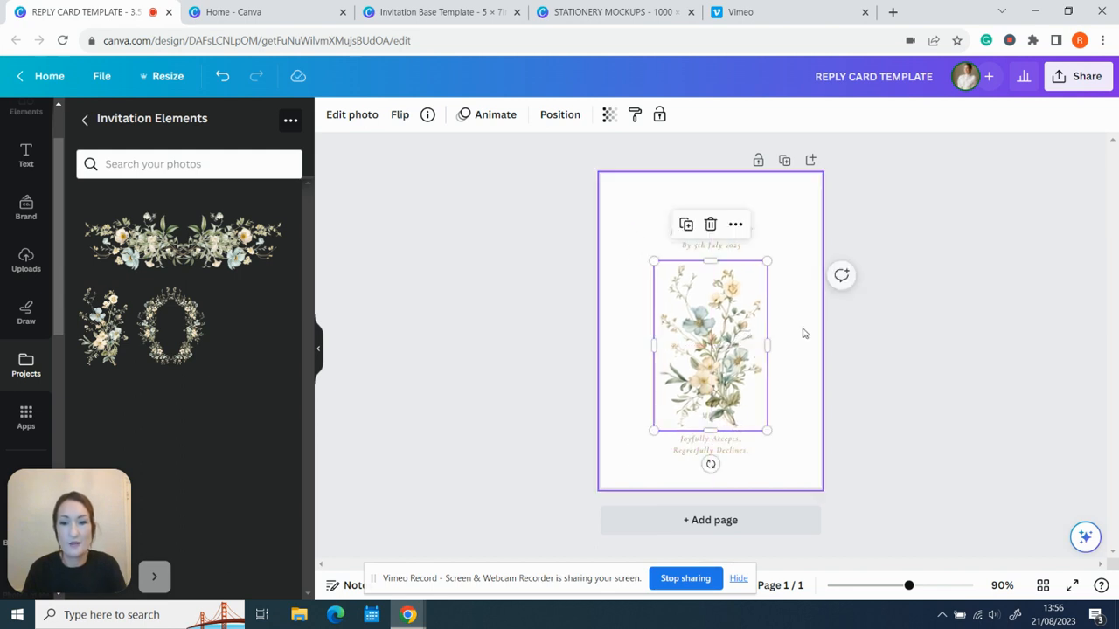
left_click(774, 287)
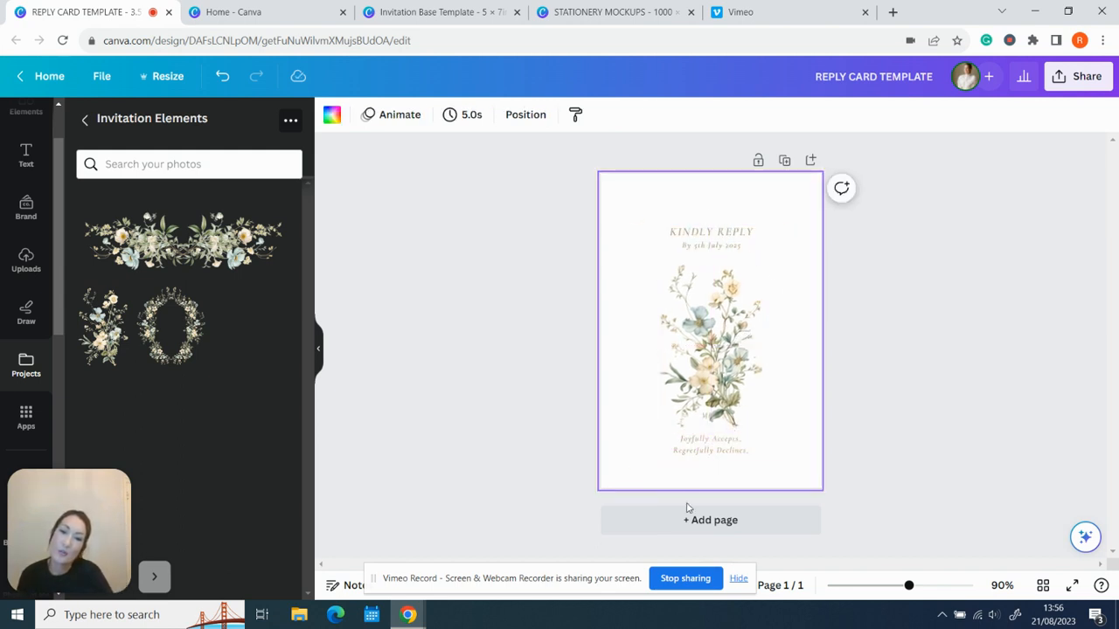
Shrink the bouquet to about 1.5 × 2.3 and move it partly off the card's upper-left edge
left_click(739, 341)
left_click_drag(768, 261, 749, 282)
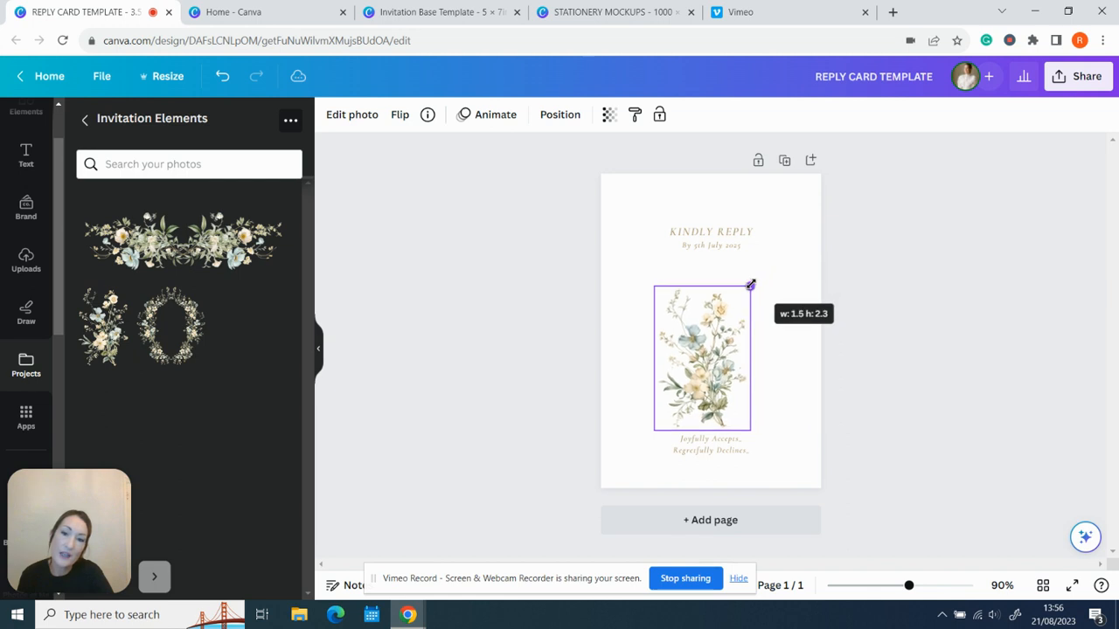
left_click_drag(718, 343, 617, 228)
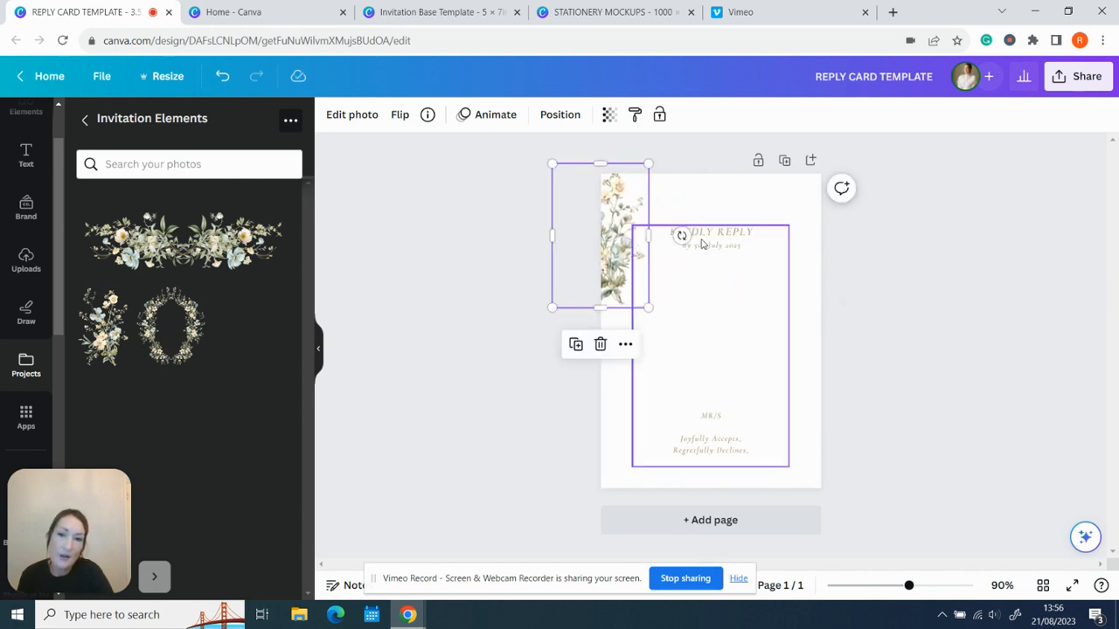
Remove blank lines between the reply date and the MR/S line to tighten the reply card's text block
left_click(734, 268)
left_click(737, 352)
left_click(701, 413)
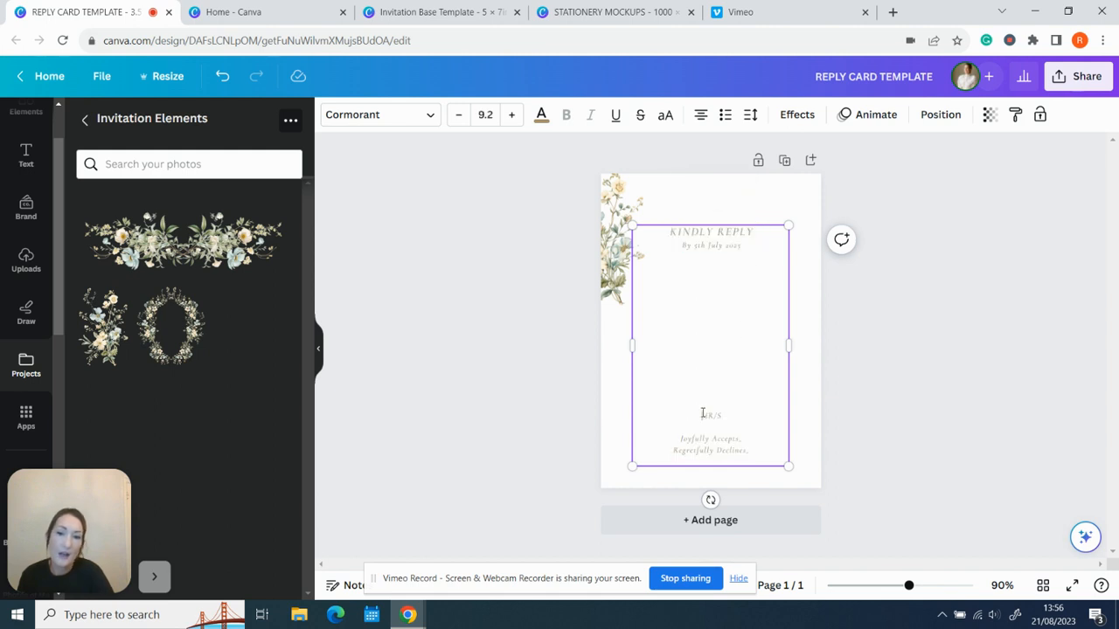
key("BackSpace")
key("BackSpace")
key("BackSpace")
key("BackSpace")
key("BackSpace")
key("BackSpace")
key("BackSpace")
key("BackSpace")
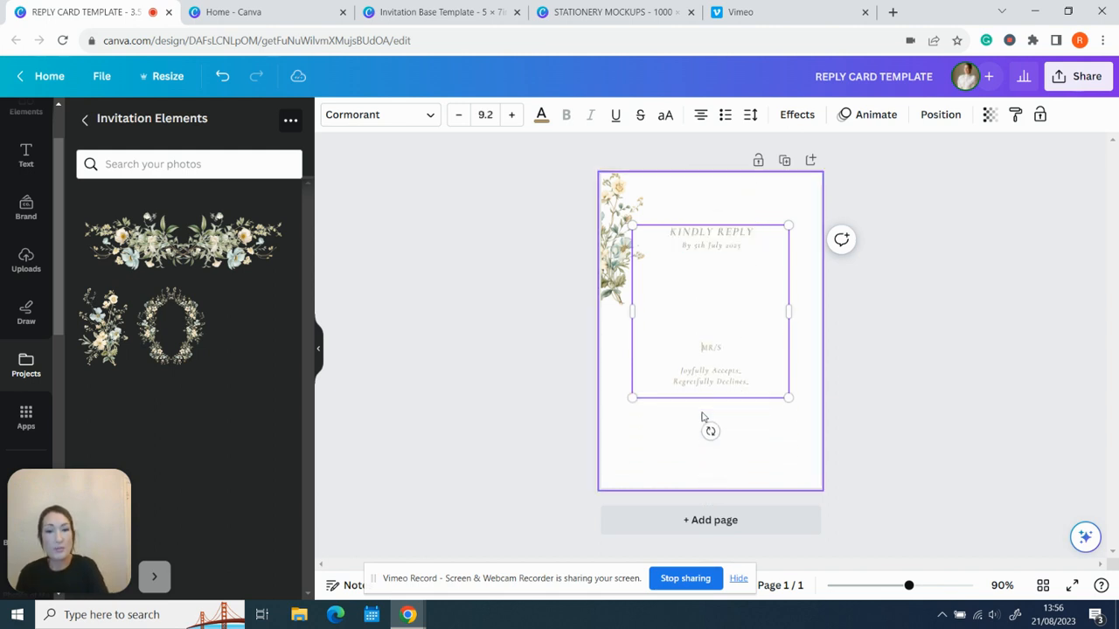
key("BackSpace")
key("BackSpace")
key("BackSpace")
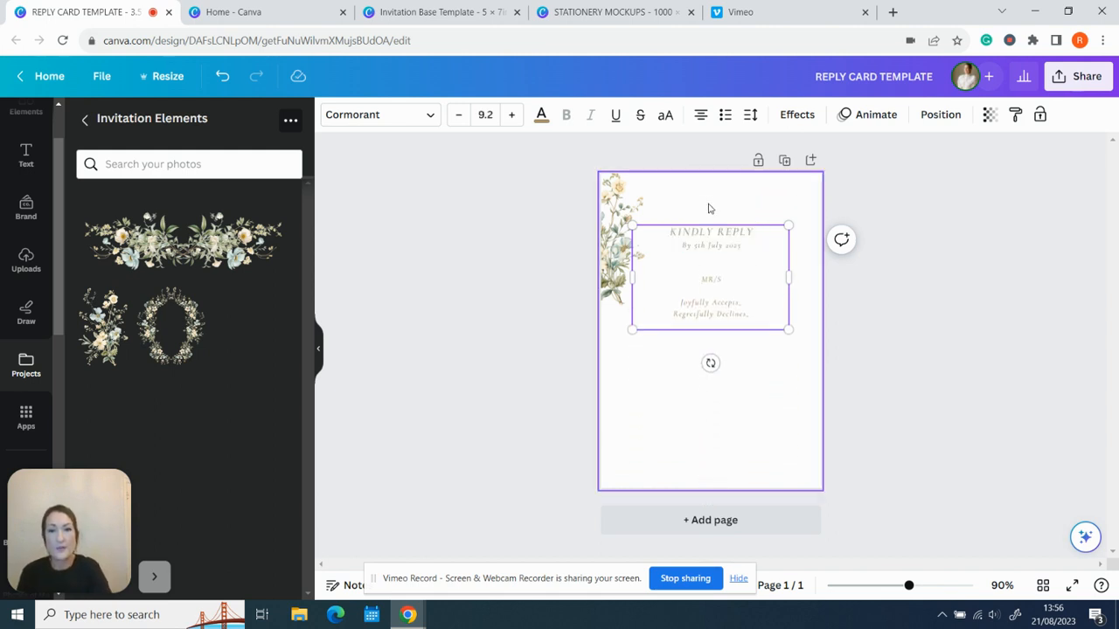
Move the reply text block down to the vertical middle of the card, keeping it horizontally centred
left_click(713, 210)
left_click_drag(721, 233, 722, 313)
left_click(762, 250)
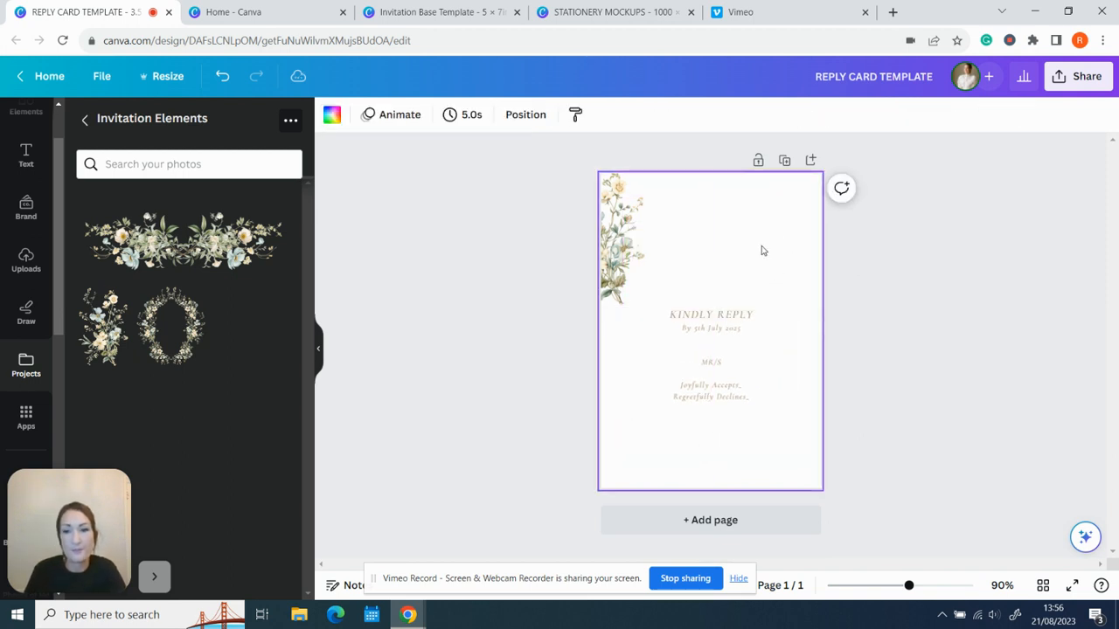
Move the bouquet to the reply card's upper-right corner, enlarged to overhang the edges and tilted diagonally
left_click(626, 255)
left_click_drag(626, 255, 798, 227)
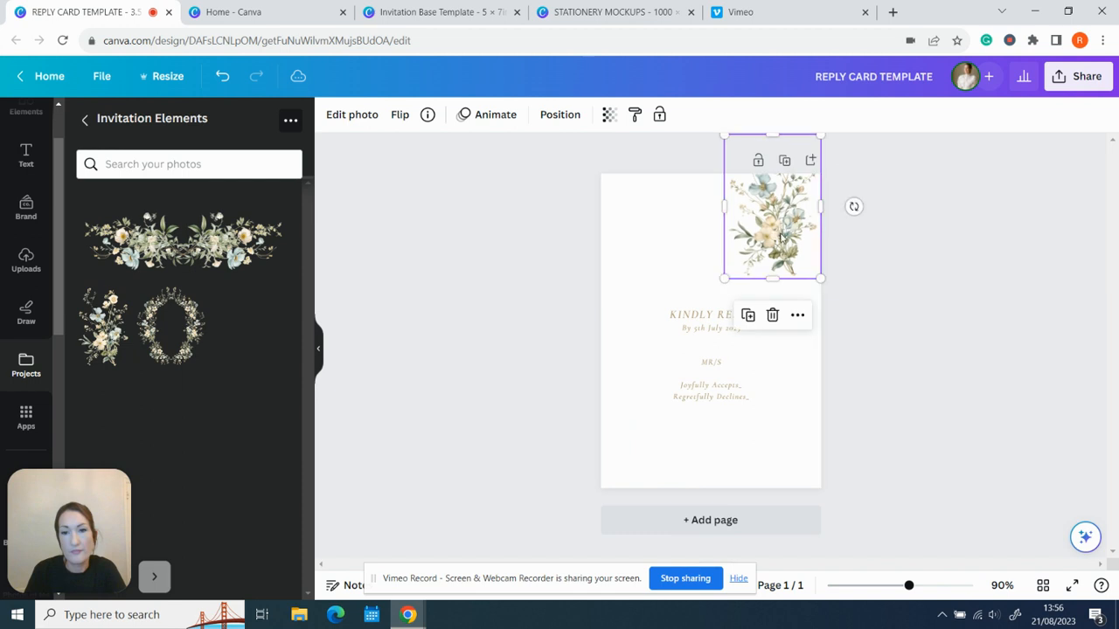
left_click_drag(713, 288, 622, 404)
left_click_drag(777, 271, 830, 255)
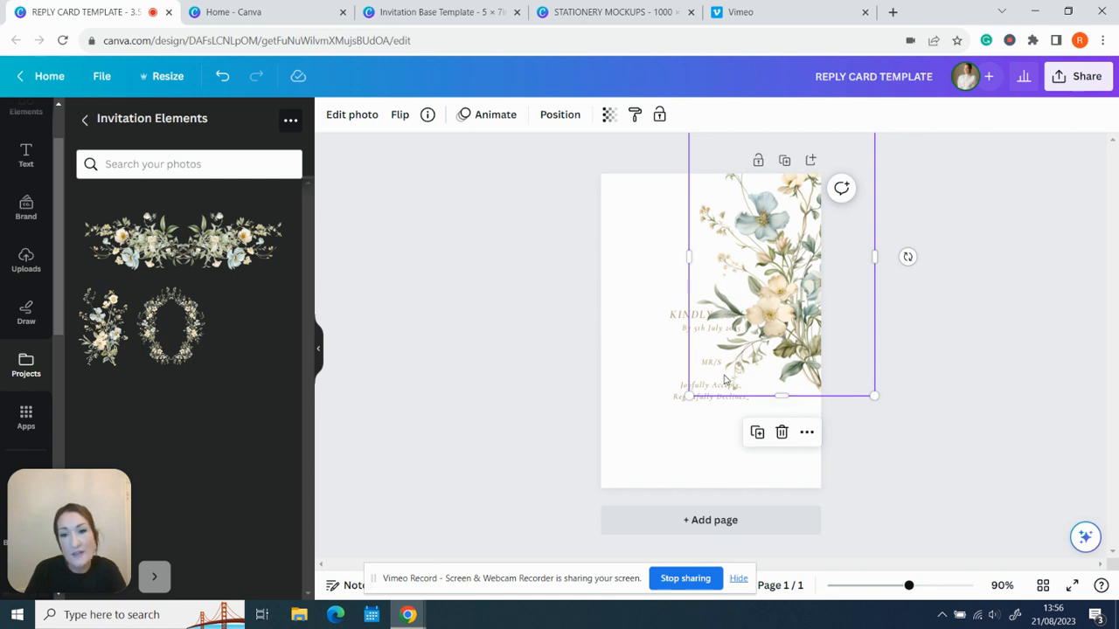
left_click_drag(909, 253, 887, 181)
left_click_drag(808, 299, 821, 288)
left_click(944, 253)
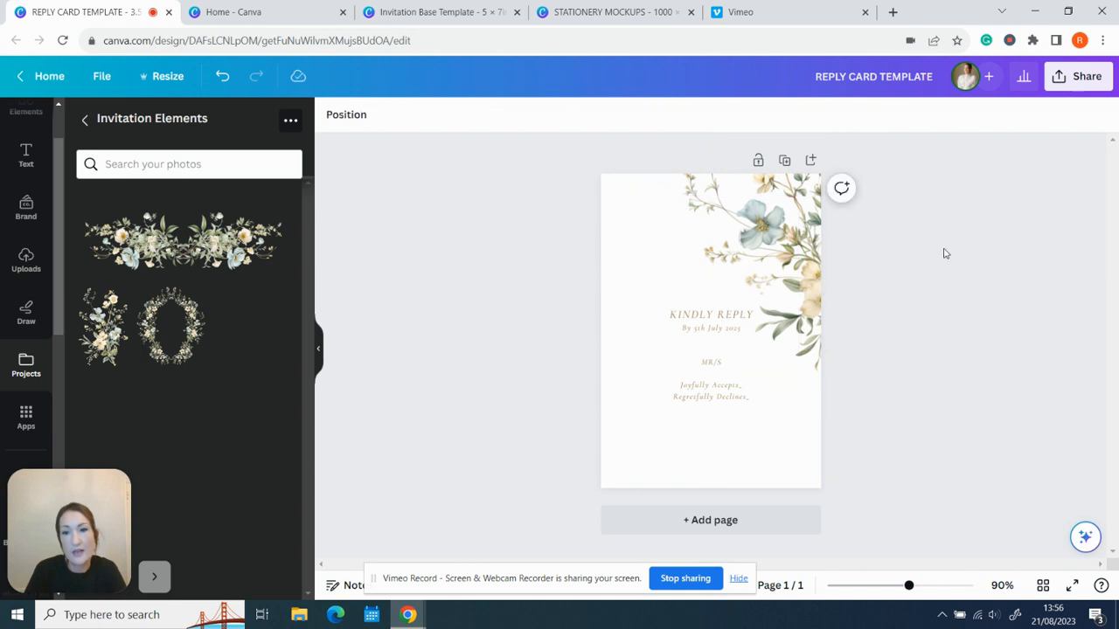
Place a matching copy of the bouquet in the opposite, lower-left corner of the reply card
left_click(787, 275)
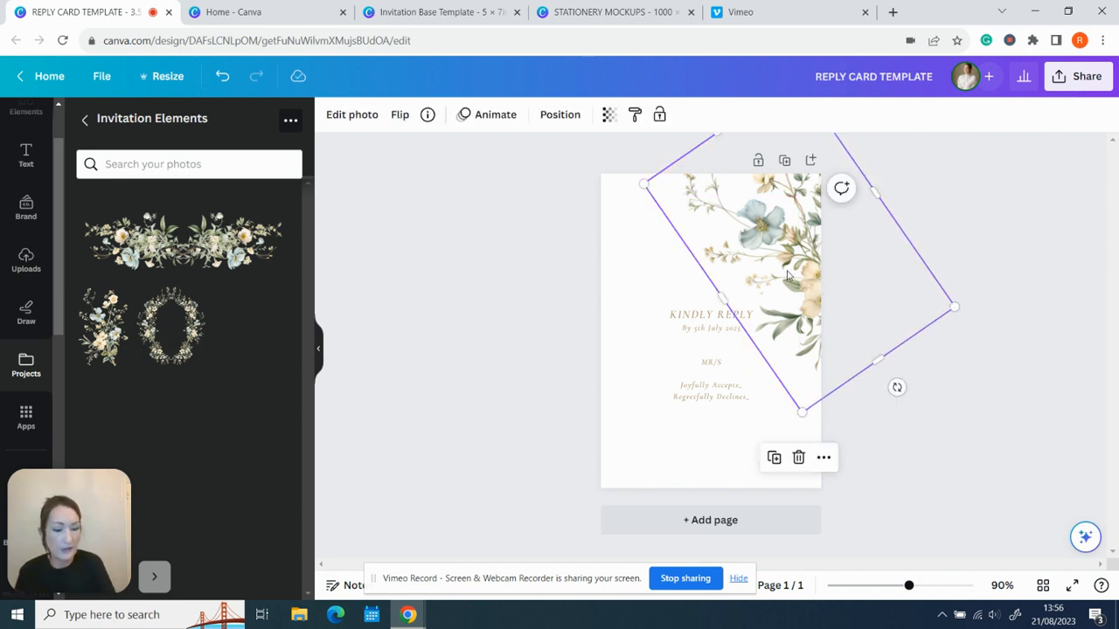
left_click_drag(786, 276, 811, 275)
left_click(909, 354)
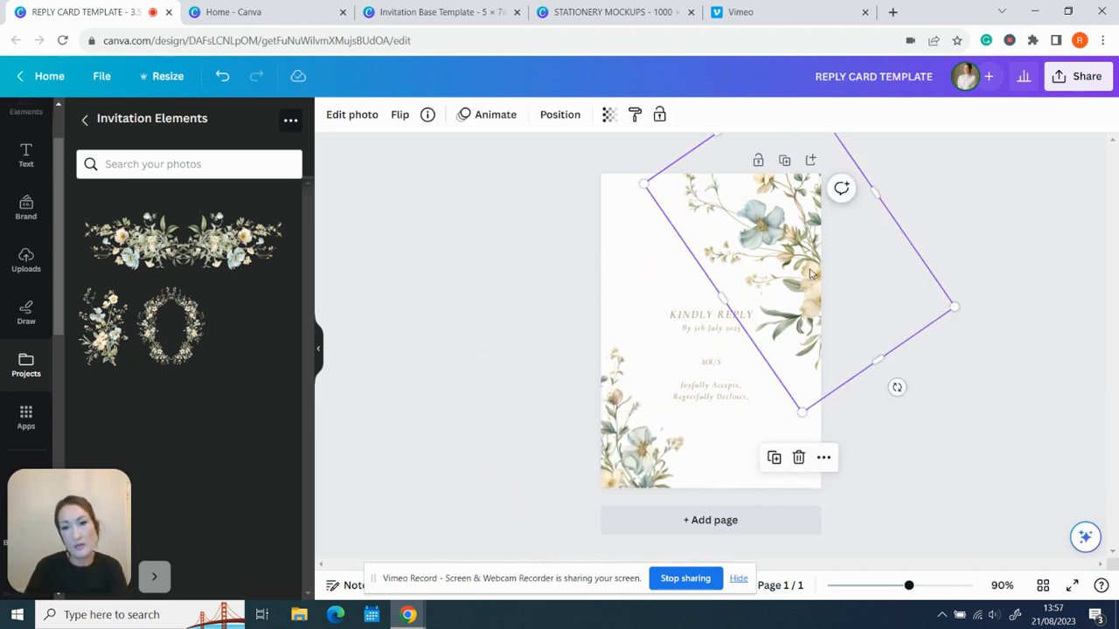
Delete both corner bouquets from the reply card, leaving only the text
key("ctrl+z")
left_click(629, 439)
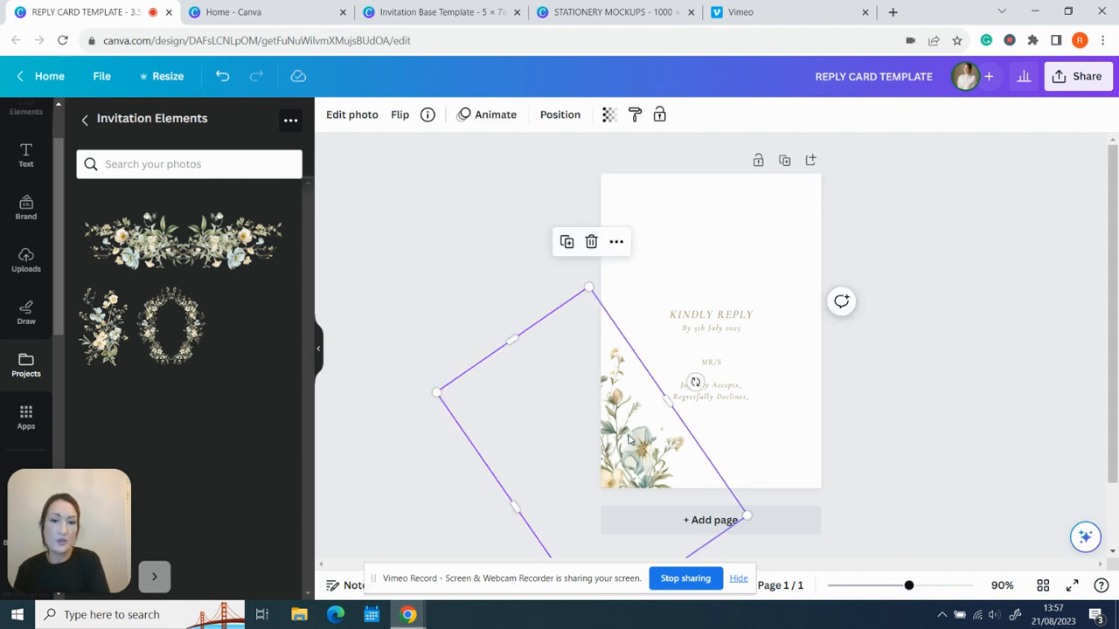
key("Delete")
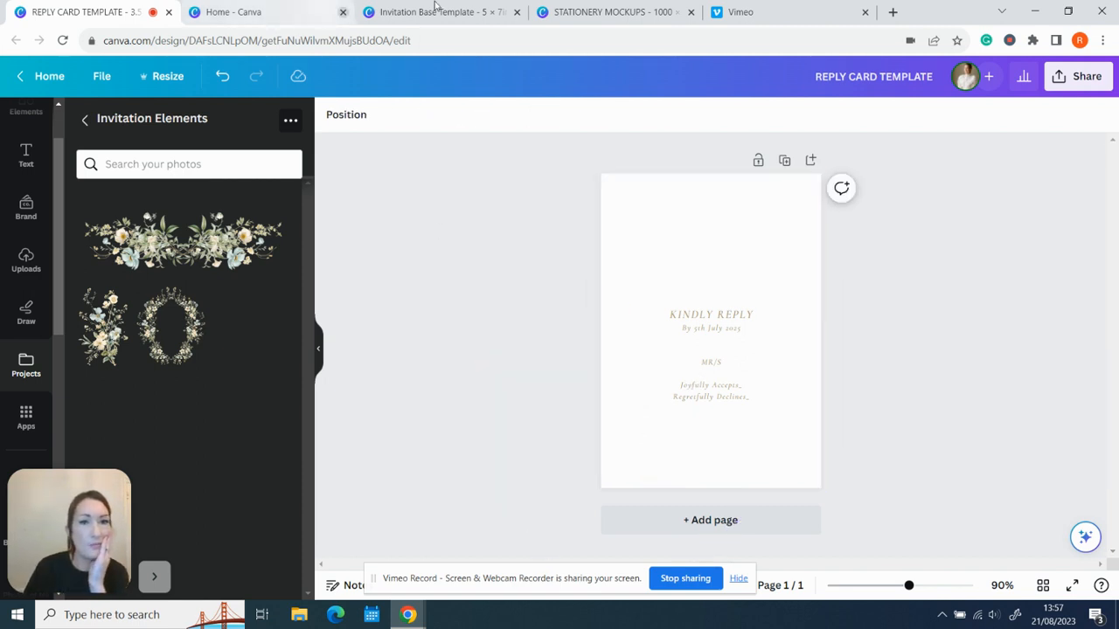
Open the Details Card Template from the recent designs
left_click(278, 13)
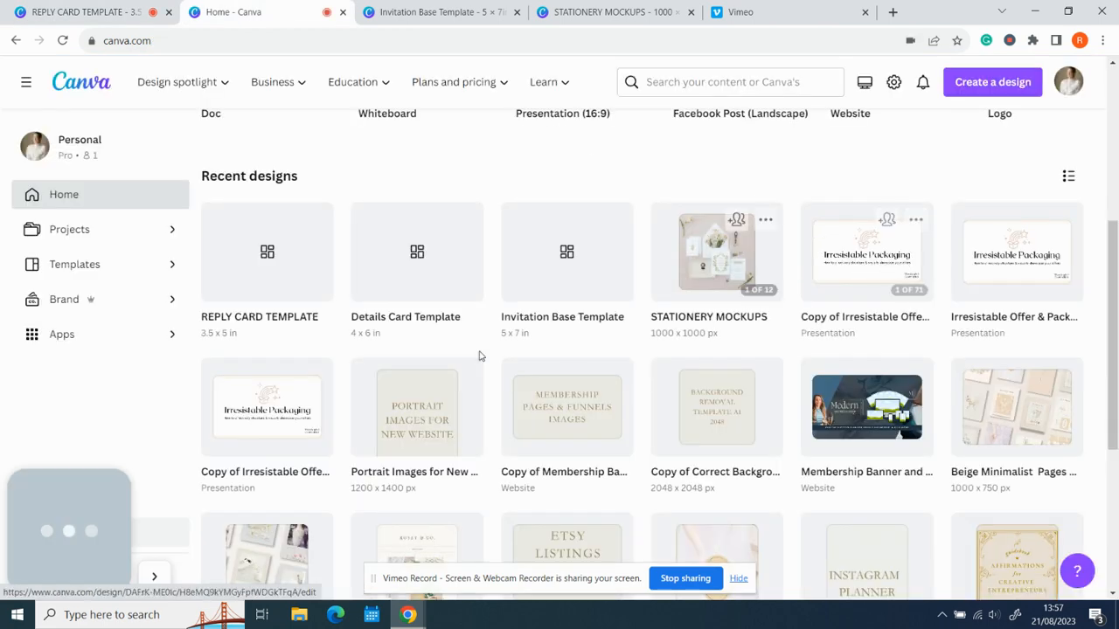
scroll(492, 347, "down", 1)
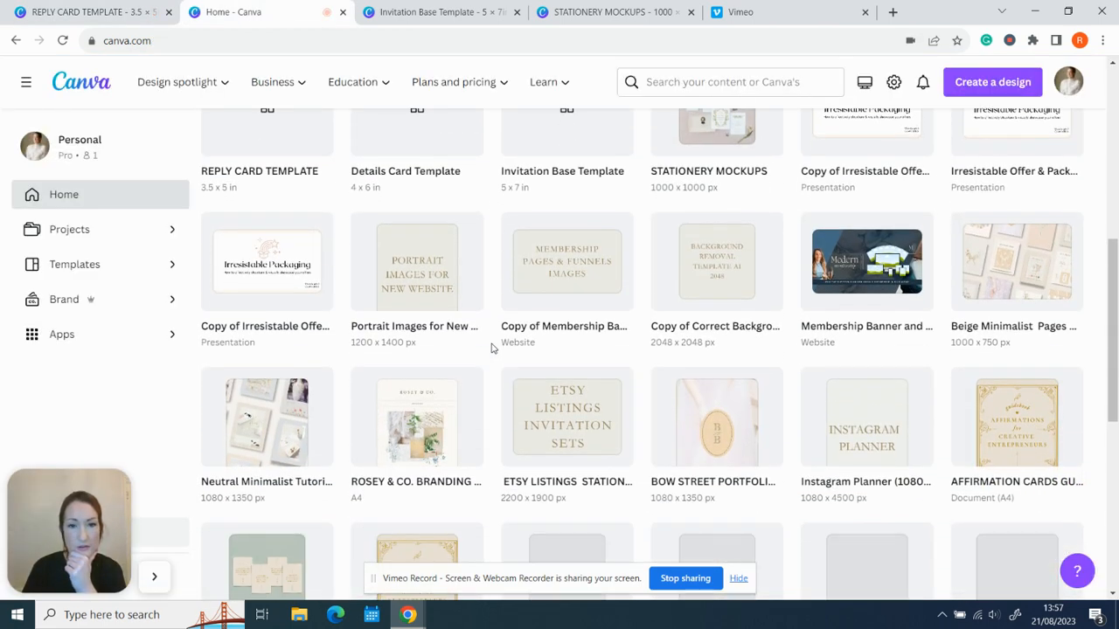
scroll(492, 347, "up", 2)
left_click(447, 271)
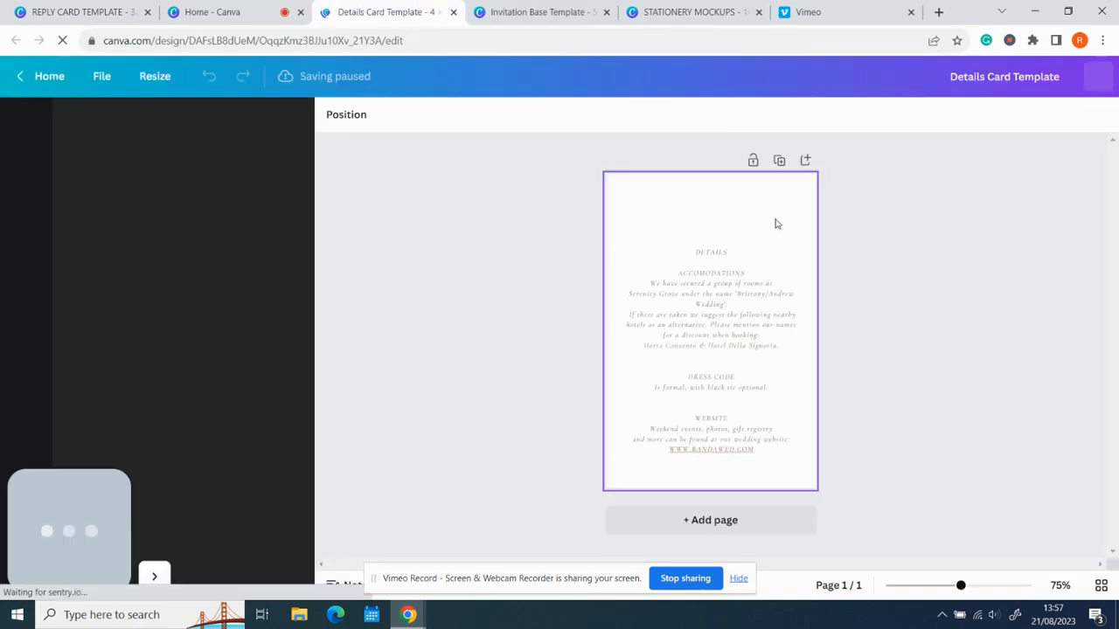
left_click(802, 253)
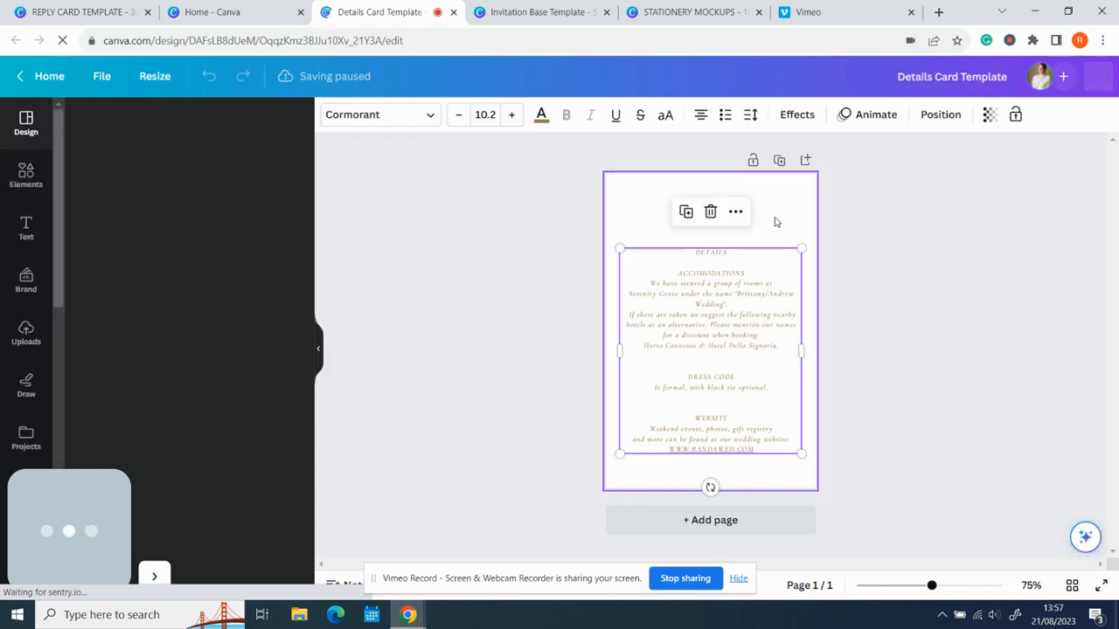
left_click(706, 481)
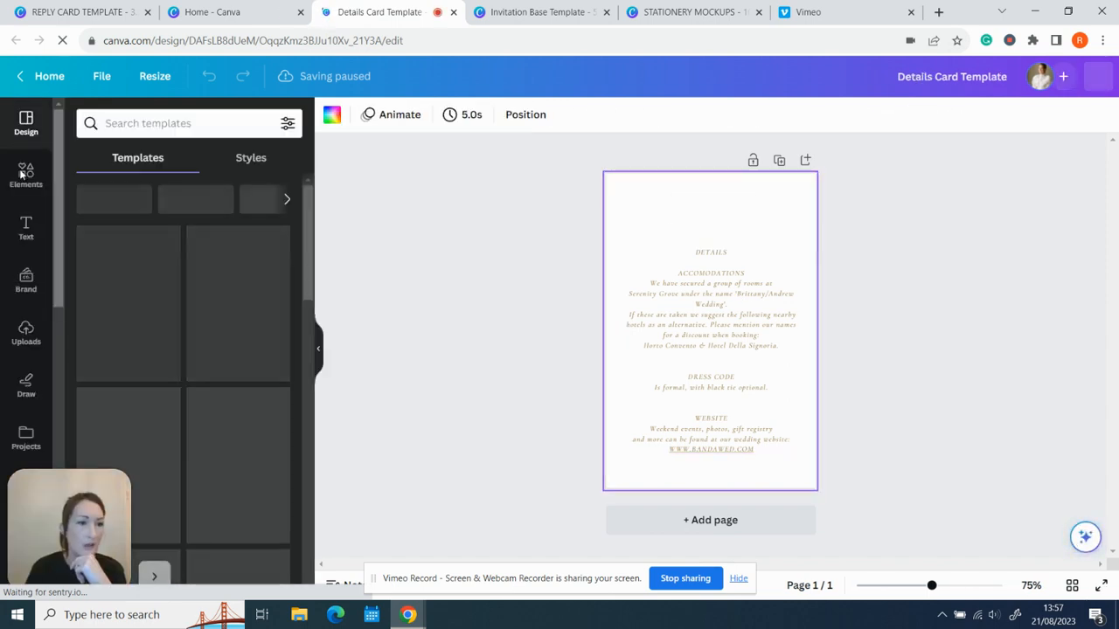
Add the wide floral garland from the Invitation Elements folder to the details card
left_click(26, 437)
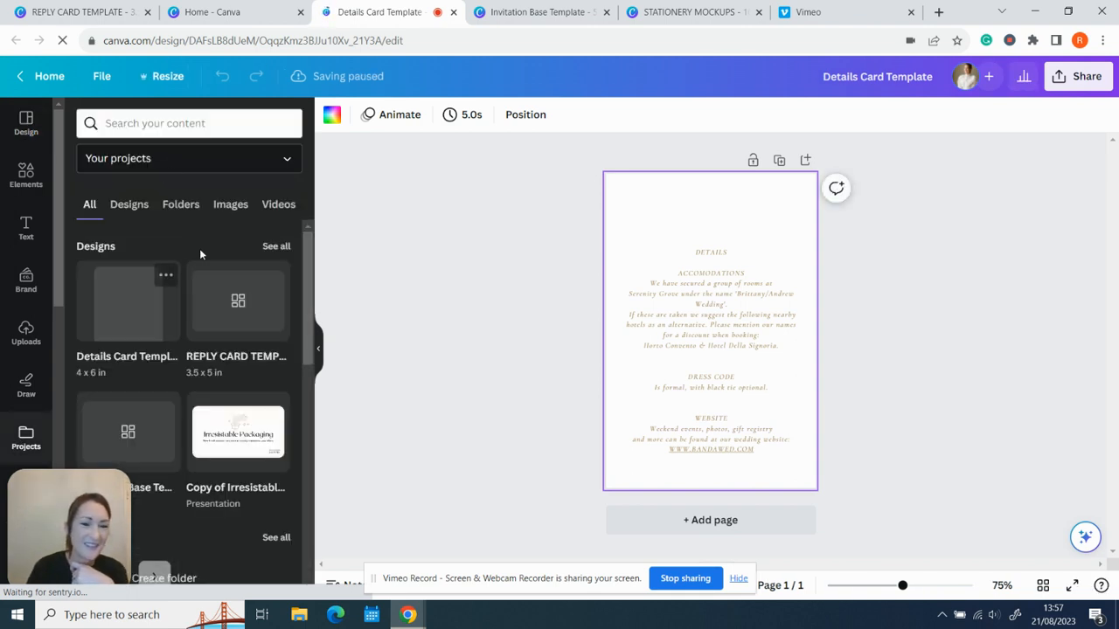
left_click(181, 206)
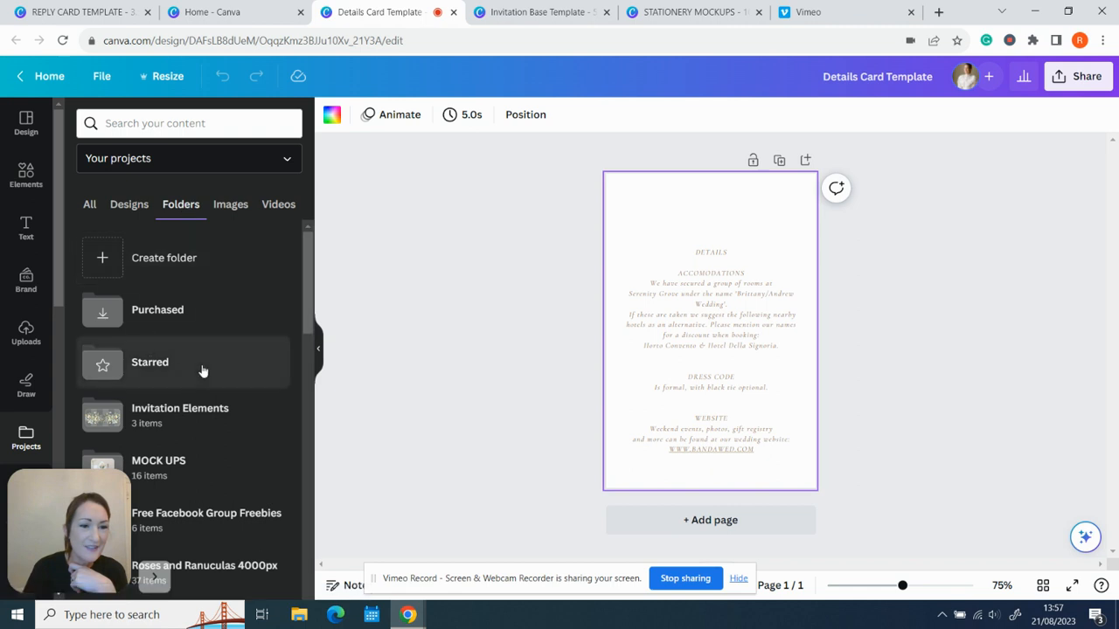
scroll(202, 369, "down", 2)
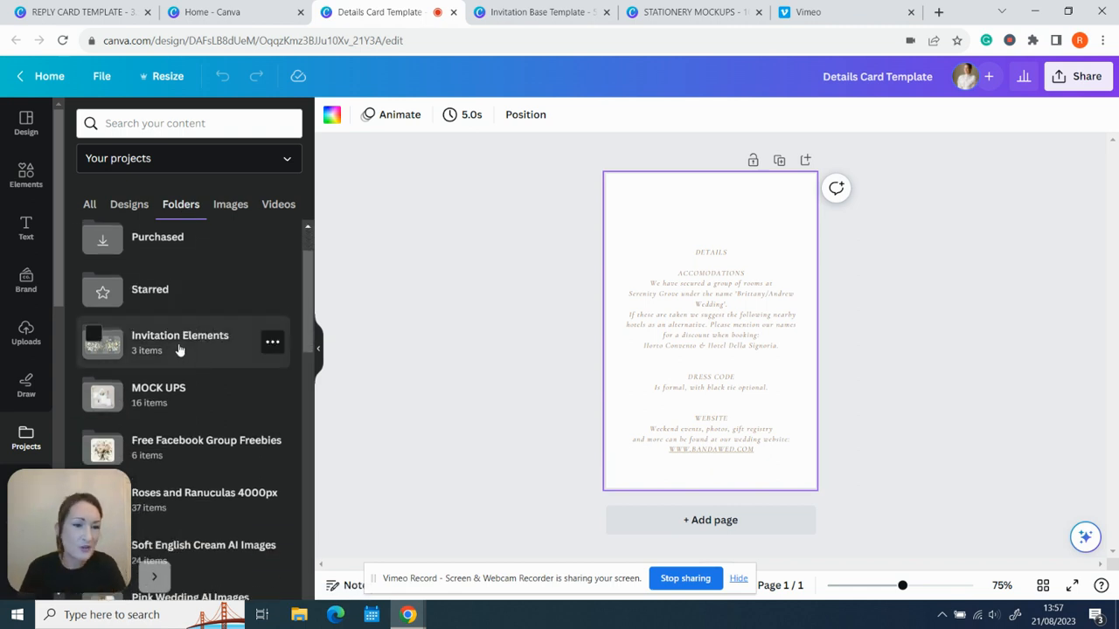
left_click(179, 343)
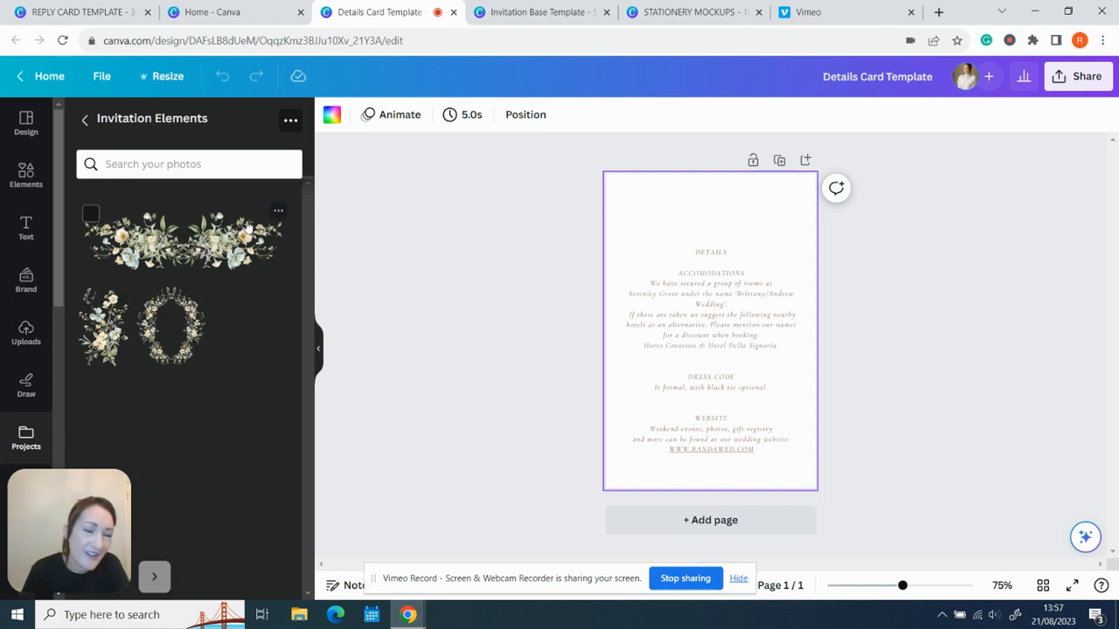
left_click(229, 249)
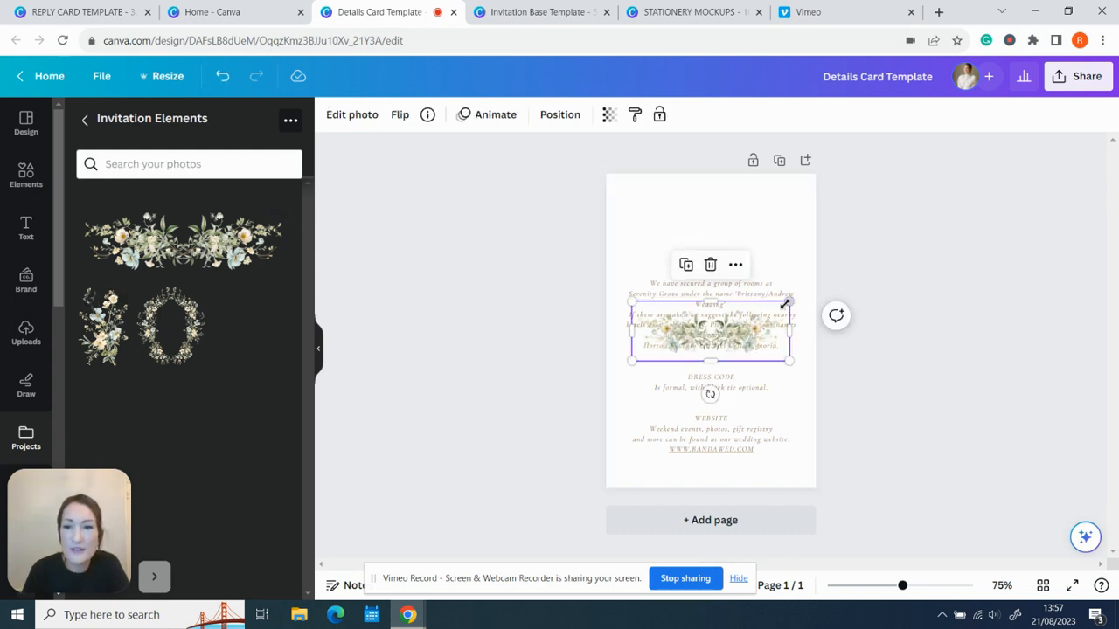
Enlarge the garland beyond the card's width and centre it along the top edge above the details text
left_click_drag(790, 299, 933, 119)
left_click_drag(773, 292, 679, 200)
left_click_drag(883, 268, 840, 251)
left_click_drag(750, 225, 772, 226)
left_click(915, 303)
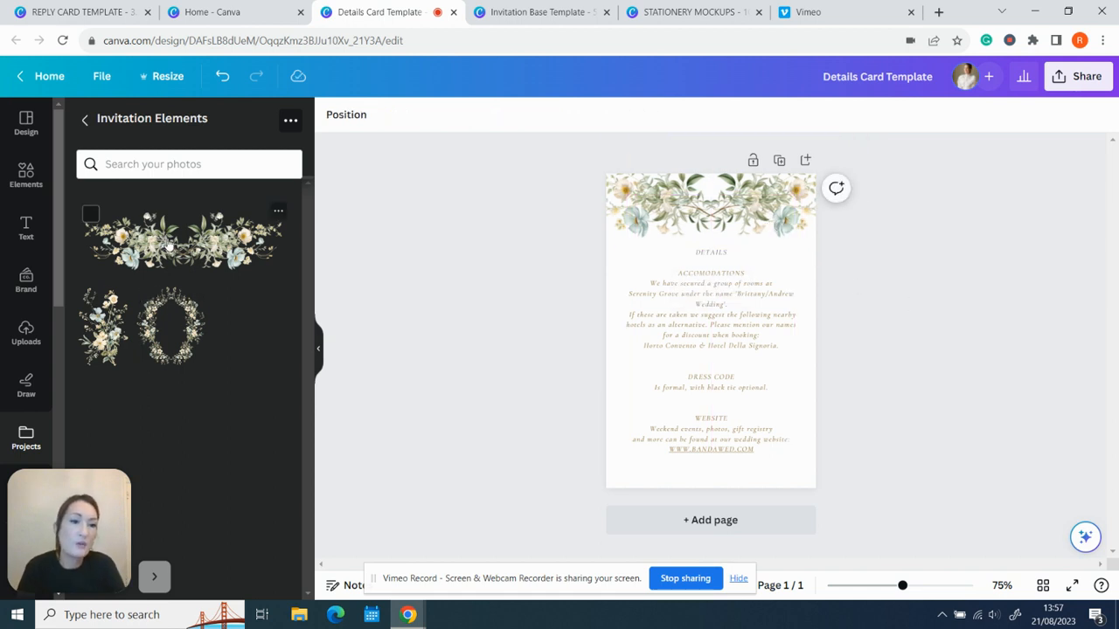
Shrink the garland to fit inside the card's width and centre it just above the details heading
left_click(221, 254)
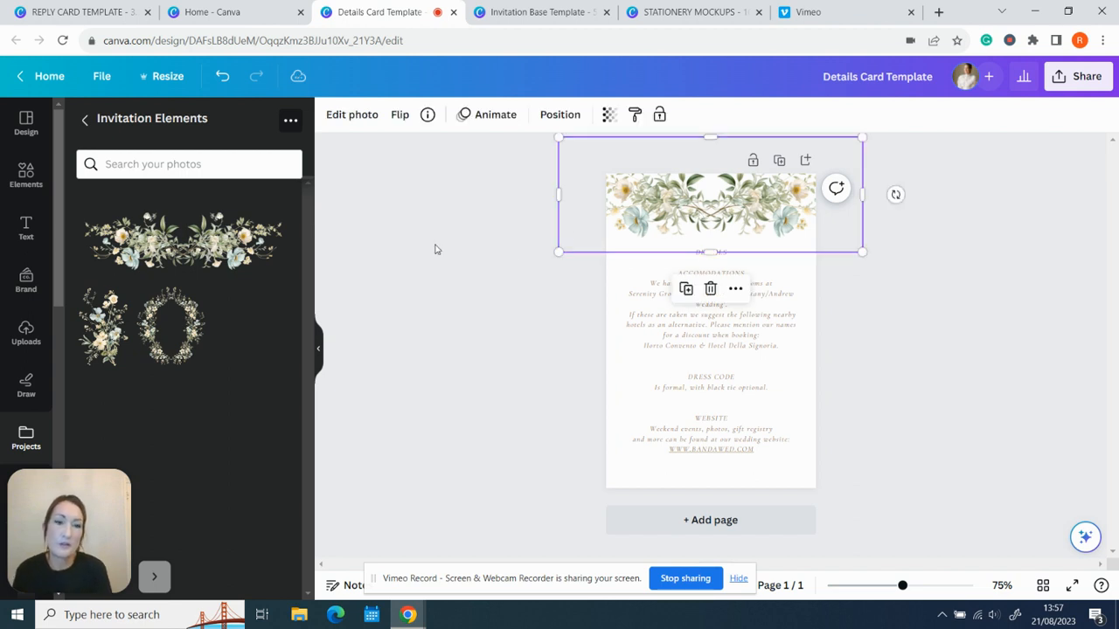
left_click_drag(780, 226, 763, 279)
left_click_drag(842, 189, 731, 238)
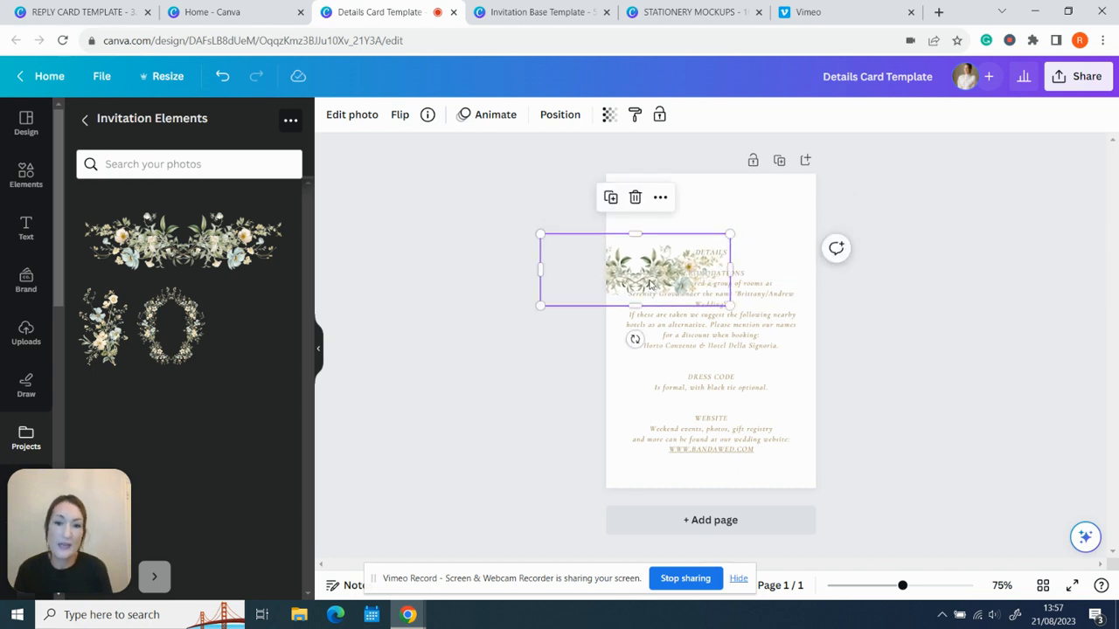
left_click_drag(651, 287, 723, 233)
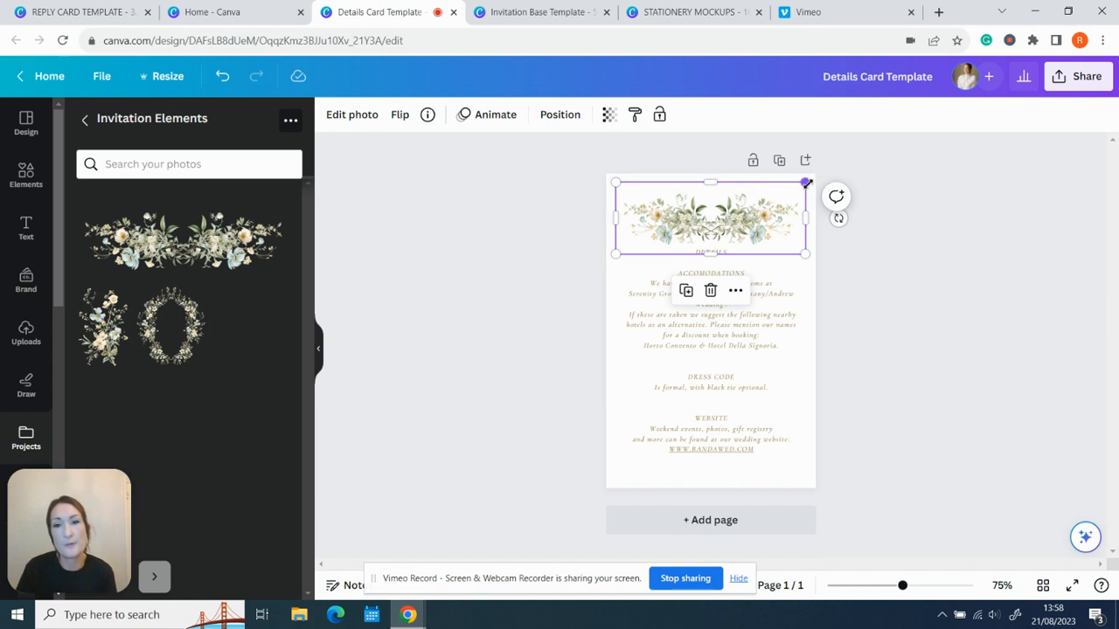
Enlarge the garland well past both card sides and centre it so only its lower half hangs from the top edge
left_click_drag(810, 180, 1004, 103)
left_click_drag(788, 207, 689, 195)
left_click(898, 305)
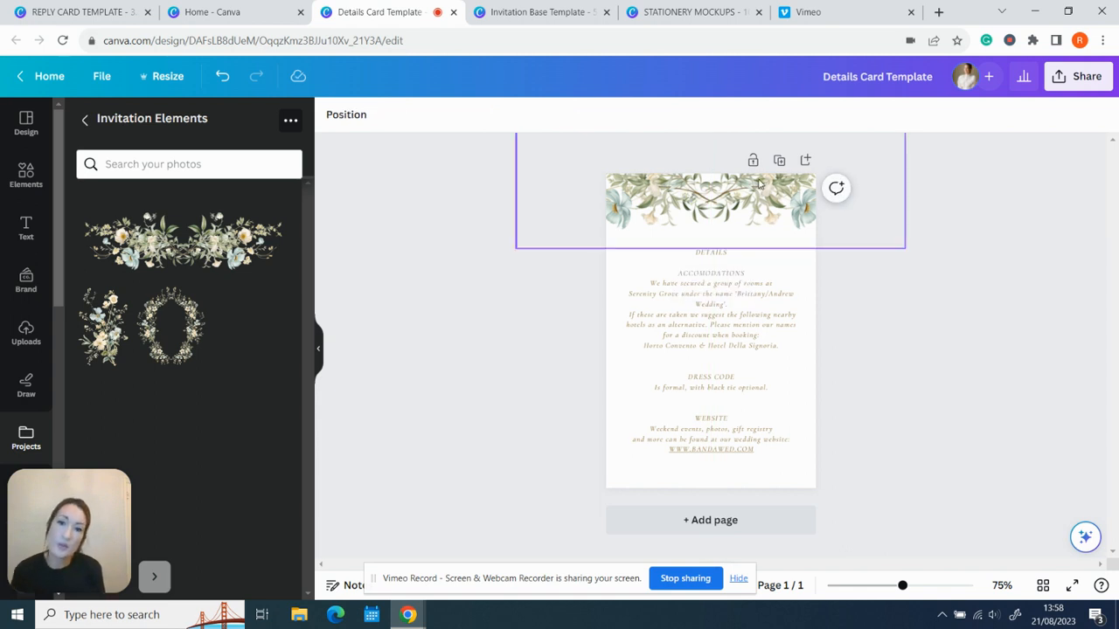
Flip the garland vertically and move it down so nearly its full height sits on the upper part of the card
left_click(758, 190)
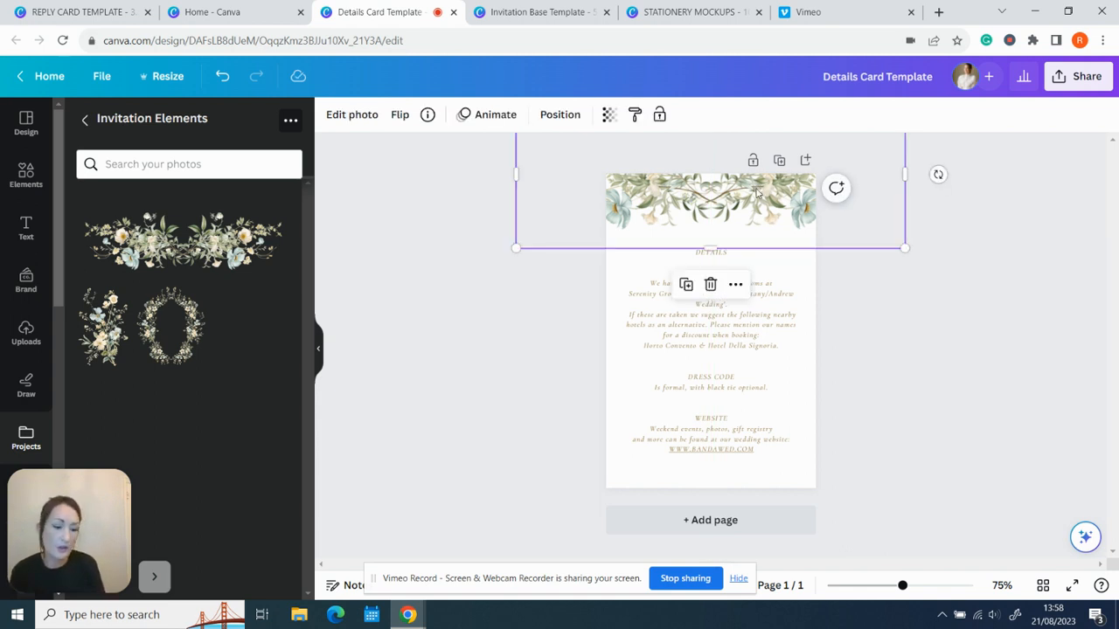
left_click(400, 117)
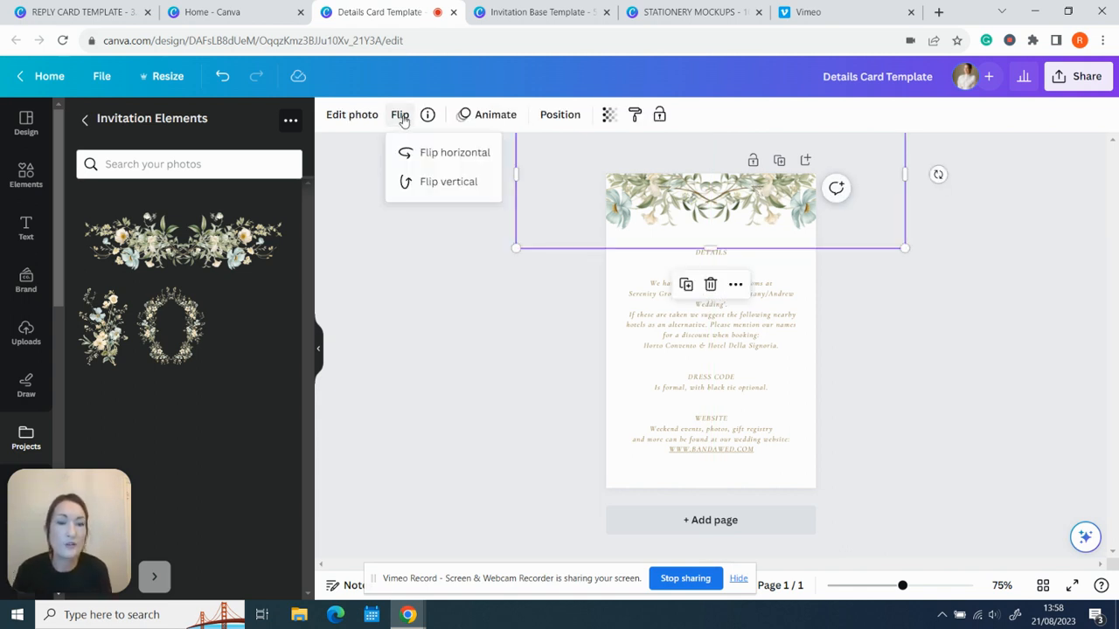
left_click(427, 183)
left_click_drag(779, 208, 788, 259)
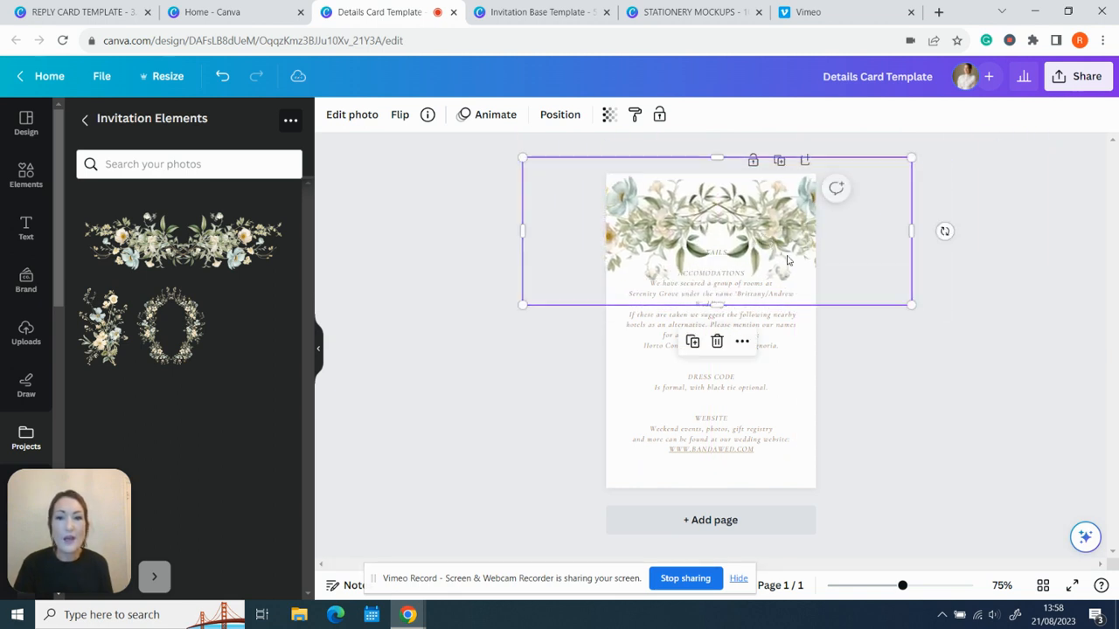
left_click(882, 392)
Duplicate the details card page and delete the text block from the copy
left_click(791, 255)
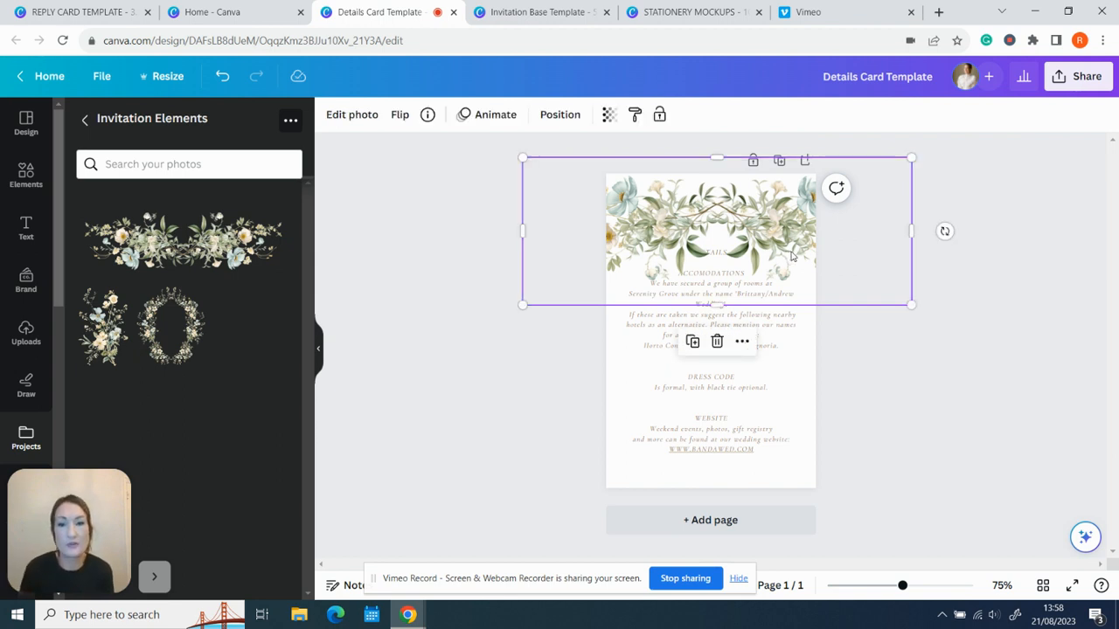
left_click(789, 451)
left_click(881, 369)
left_click(781, 161)
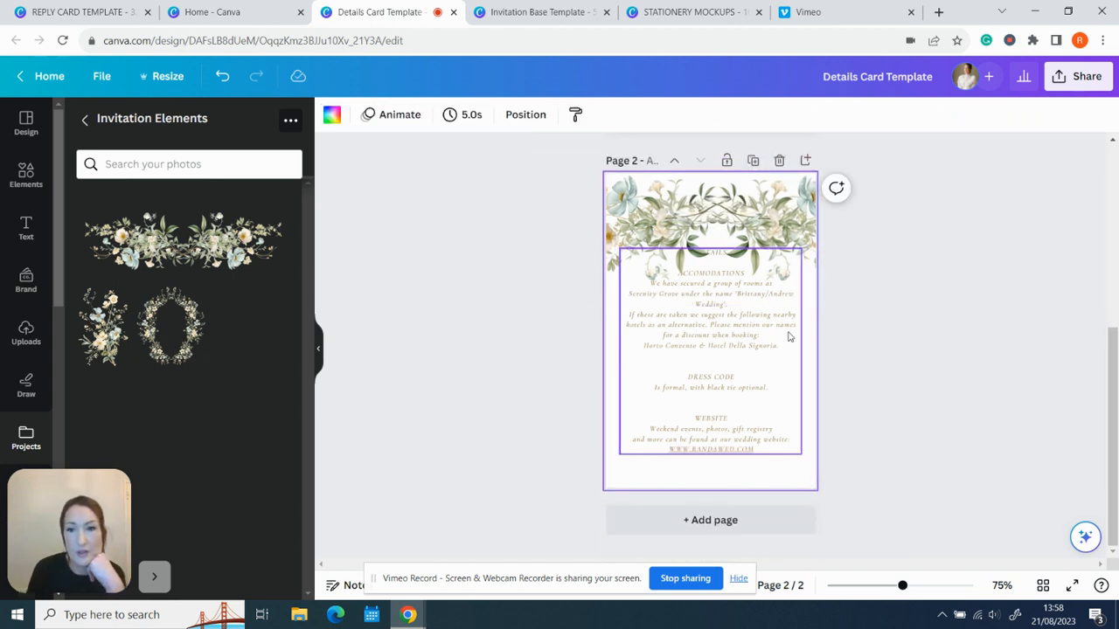
scroll(791, 348, "up", 2)
left_click(789, 337)
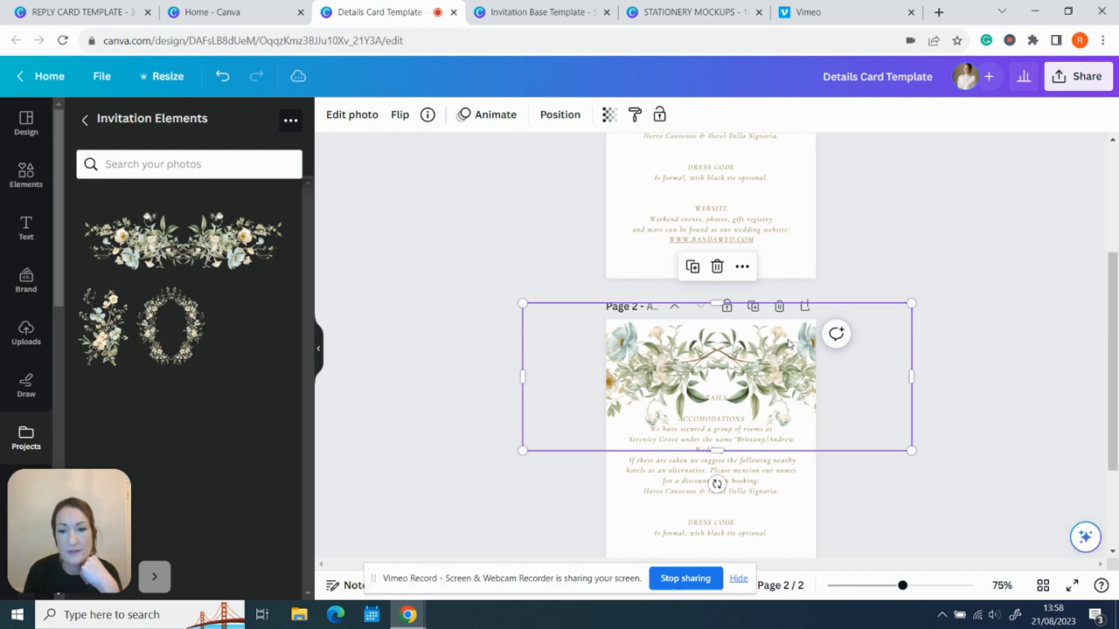
left_click(784, 505)
key("Delete")
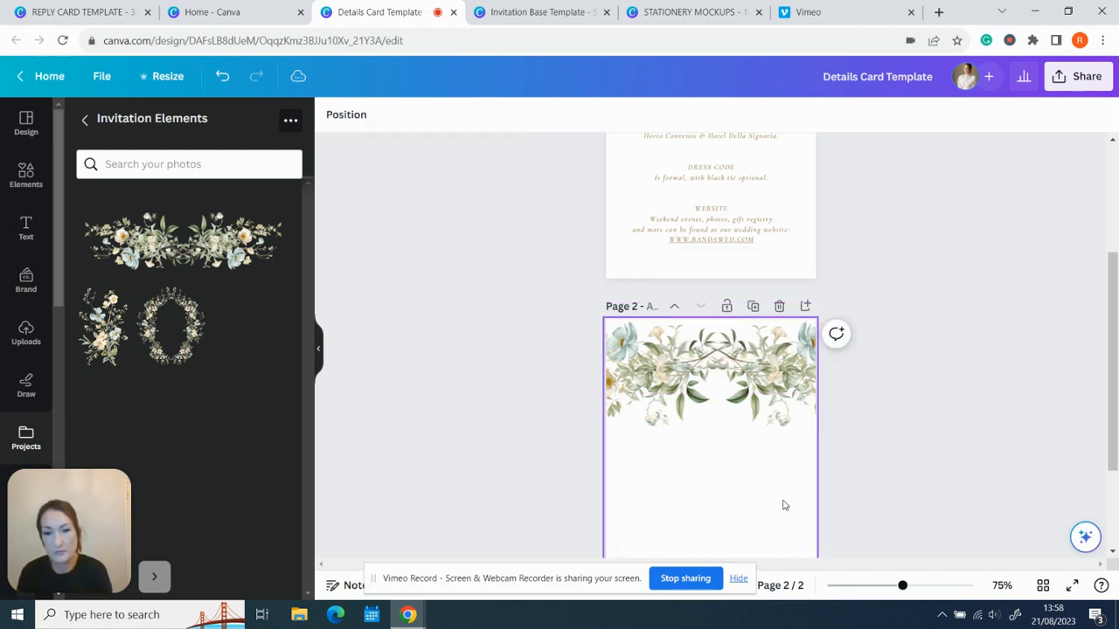
Shrink the garland on the second page to less than the card's width and rotate it upright in the middle
left_click(757, 418)
left_click_drag(911, 303, 750, 365)
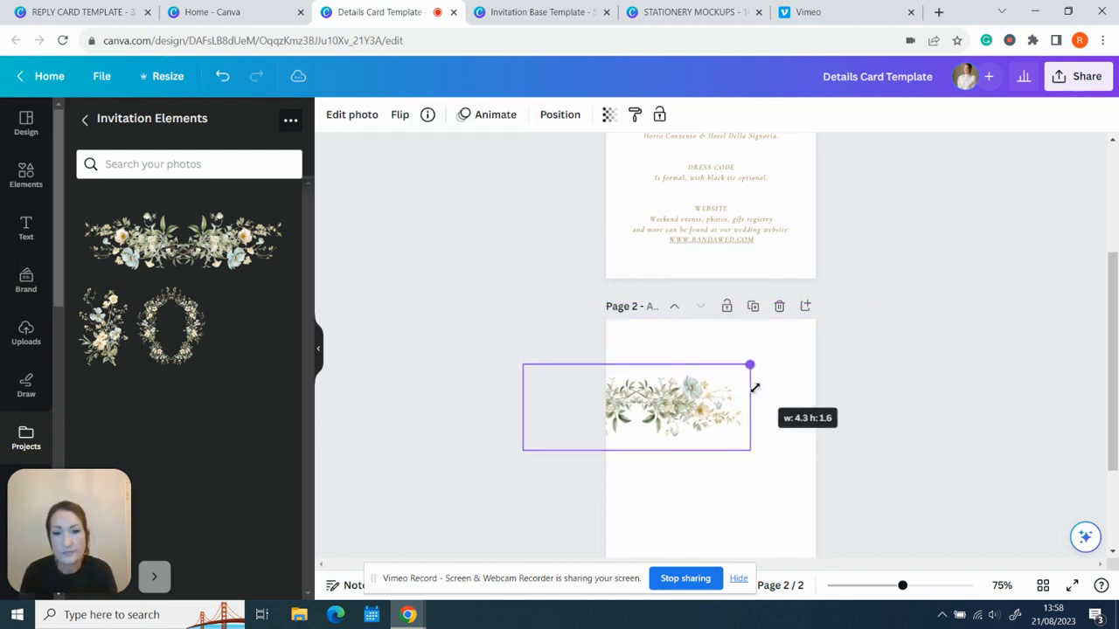
left_click_drag(684, 415, 736, 403)
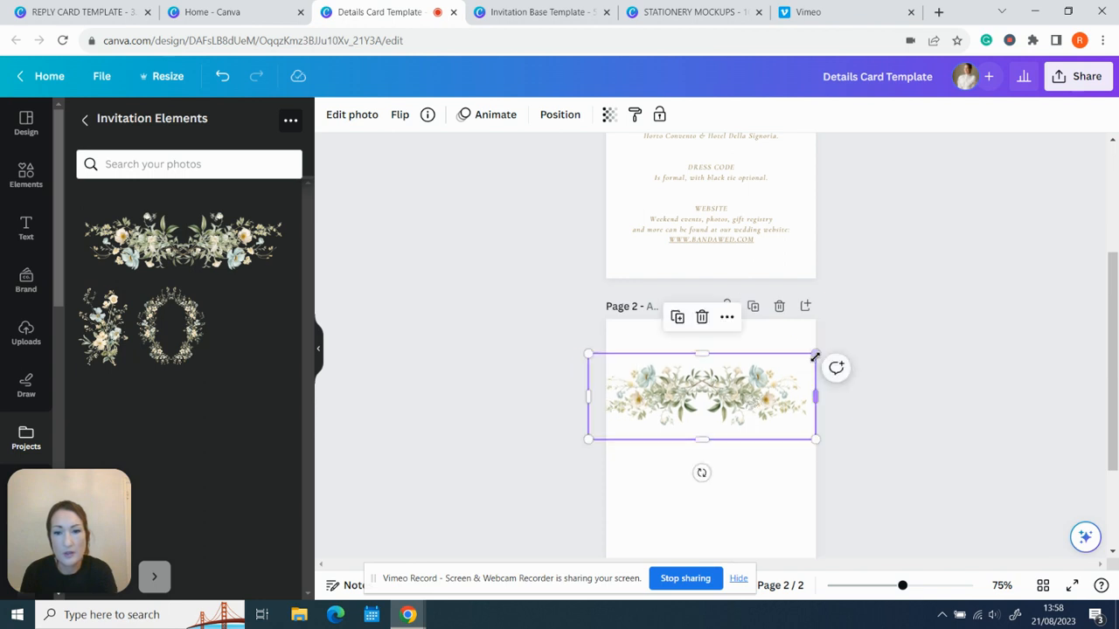
left_click_drag(802, 354, 762, 385)
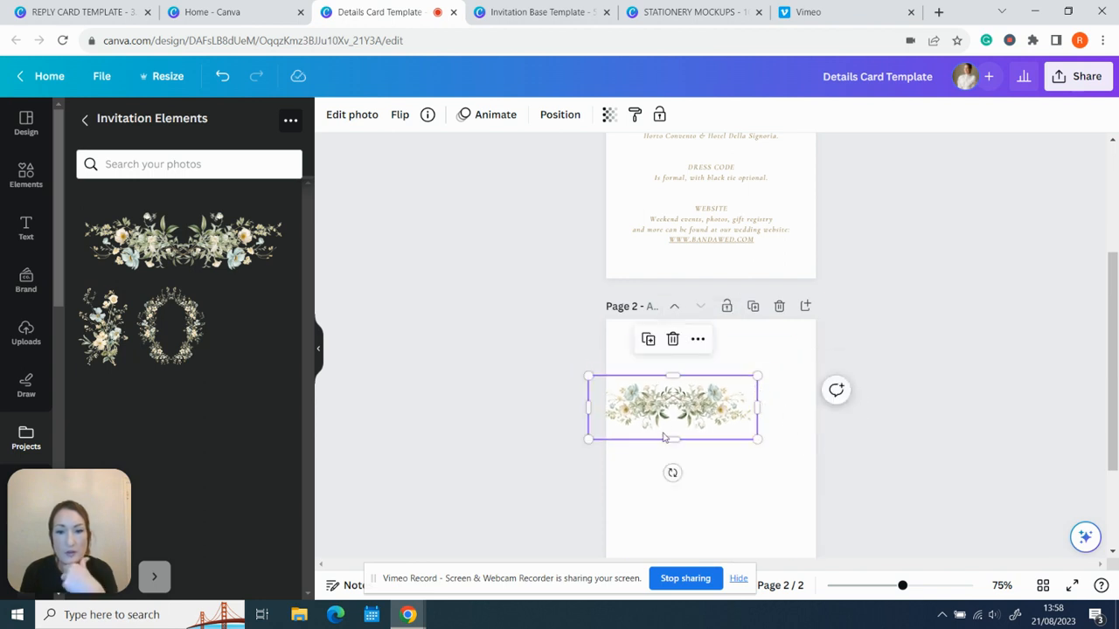
left_click_drag(671, 472, 752, 410)
left_click_drag(680, 381, 705, 476)
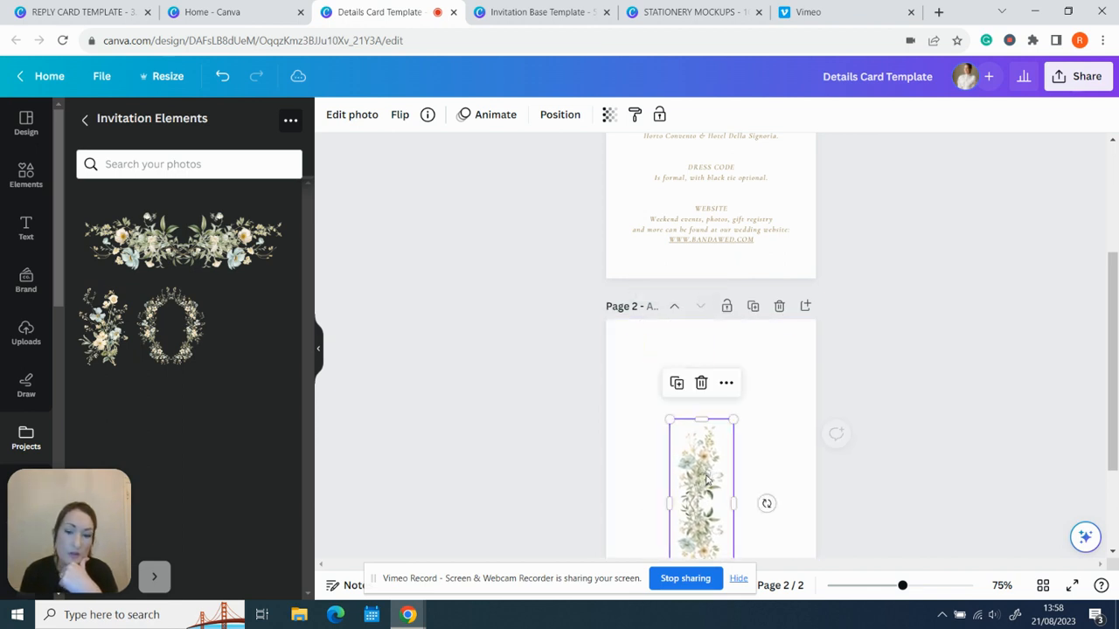
Duplicate the upright garland, place the copy directly above the first and flip it vertically
left_click(675, 382)
left_click_drag(705, 436, 698, 324)
left_click(399, 114)
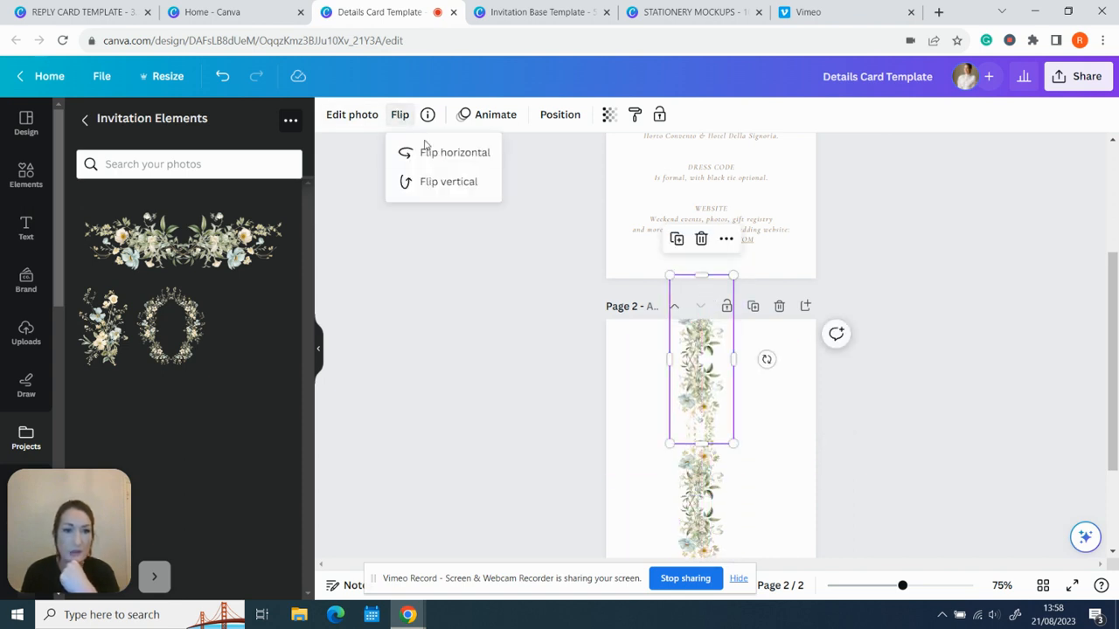
left_click(447, 182)
left_click(757, 429)
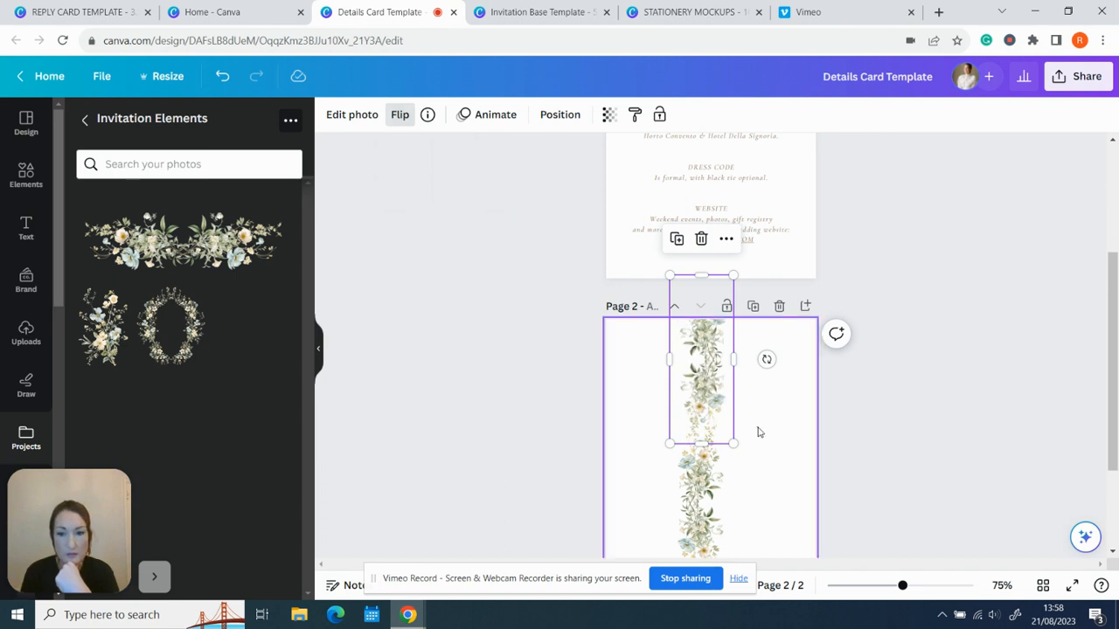
Move the upper garland down slightly so it overlaps the lower one, and group the two garlands
left_click_drag(717, 400, 717, 408)
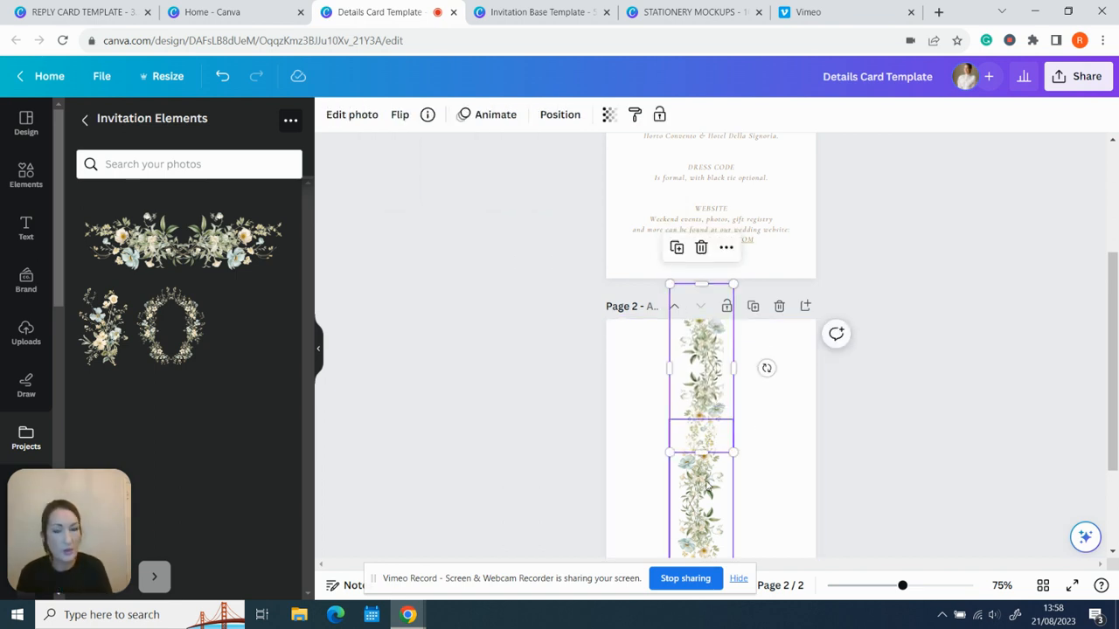
left_click(706, 482, "shift")
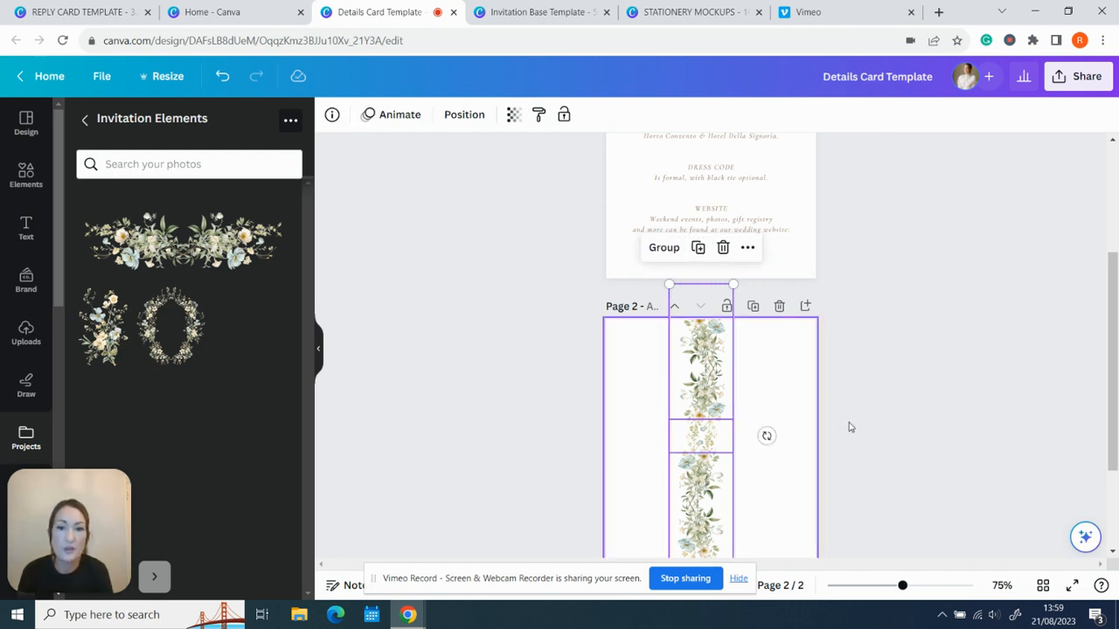
left_click(708, 439)
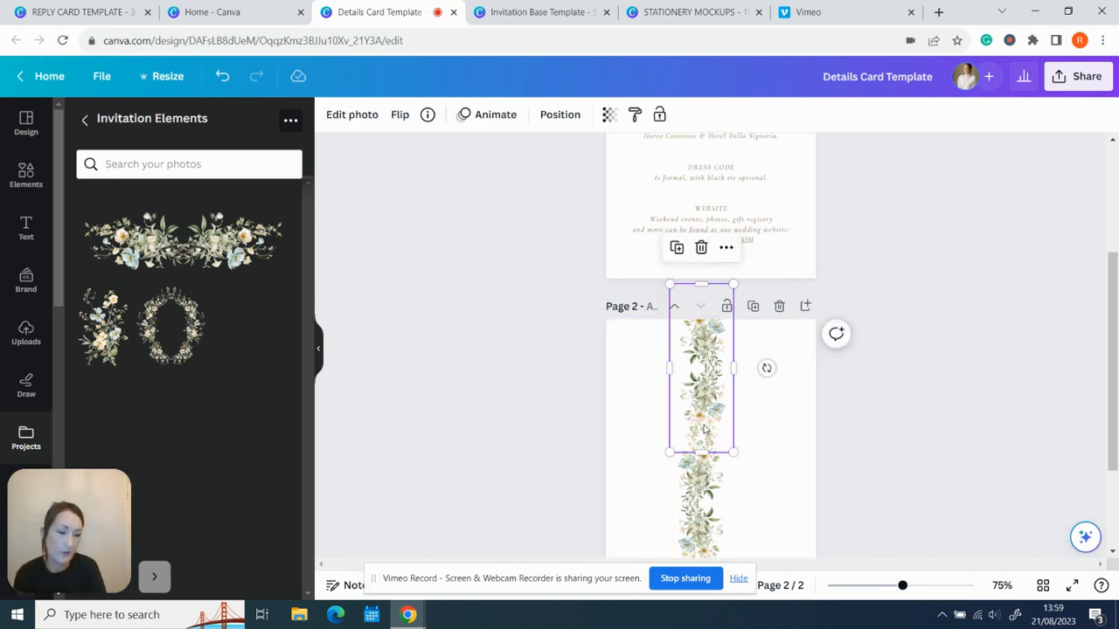
left_click(696, 492, "shift")
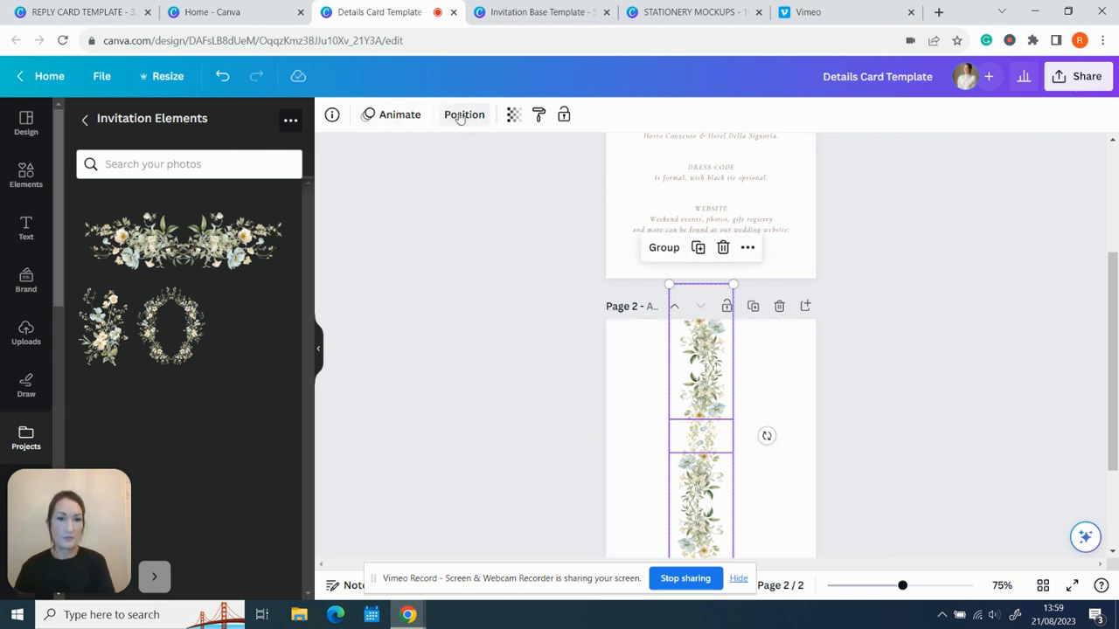
left_click(661, 248)
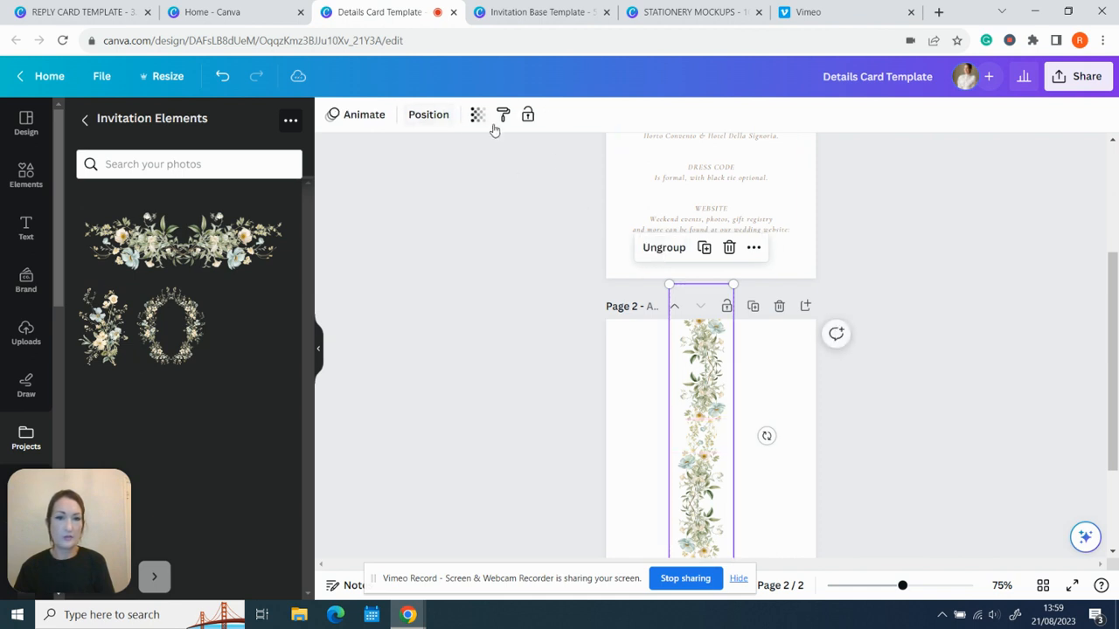
Align the garland group to the page's vertical middle and move it to the card's left edge, partly overhanging it
left_click(428, 115)
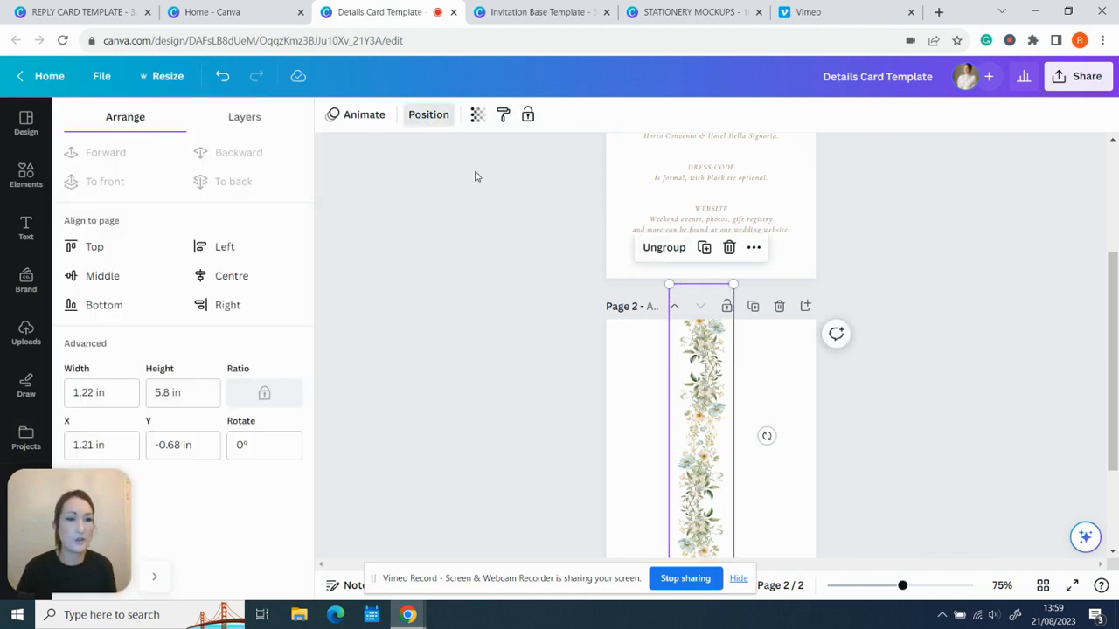
left_click(114, 276)
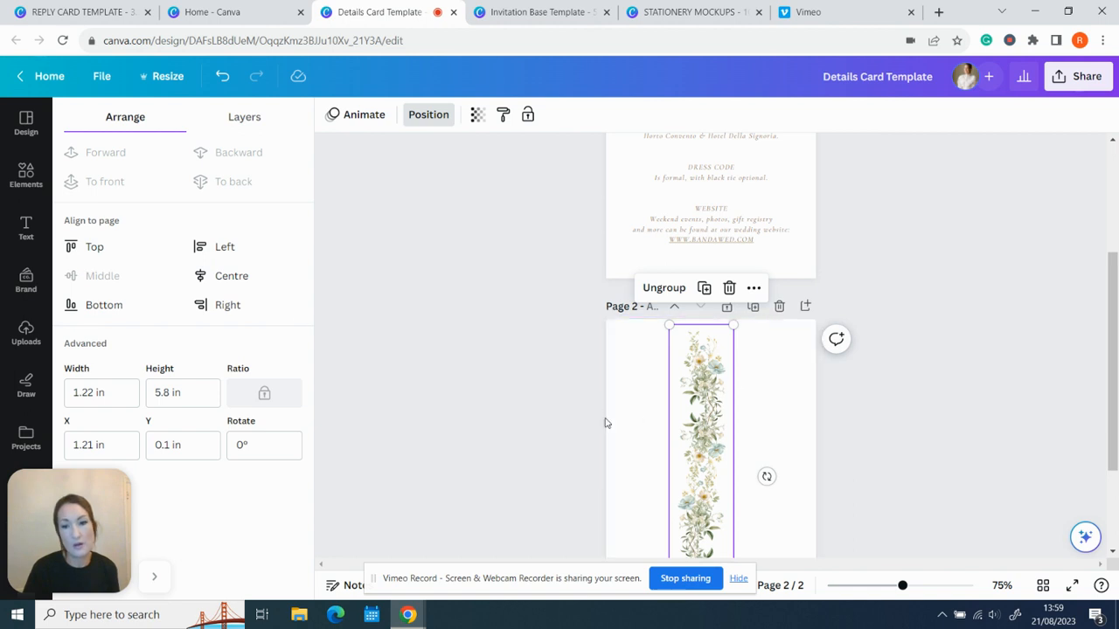
left_click(769, 409)
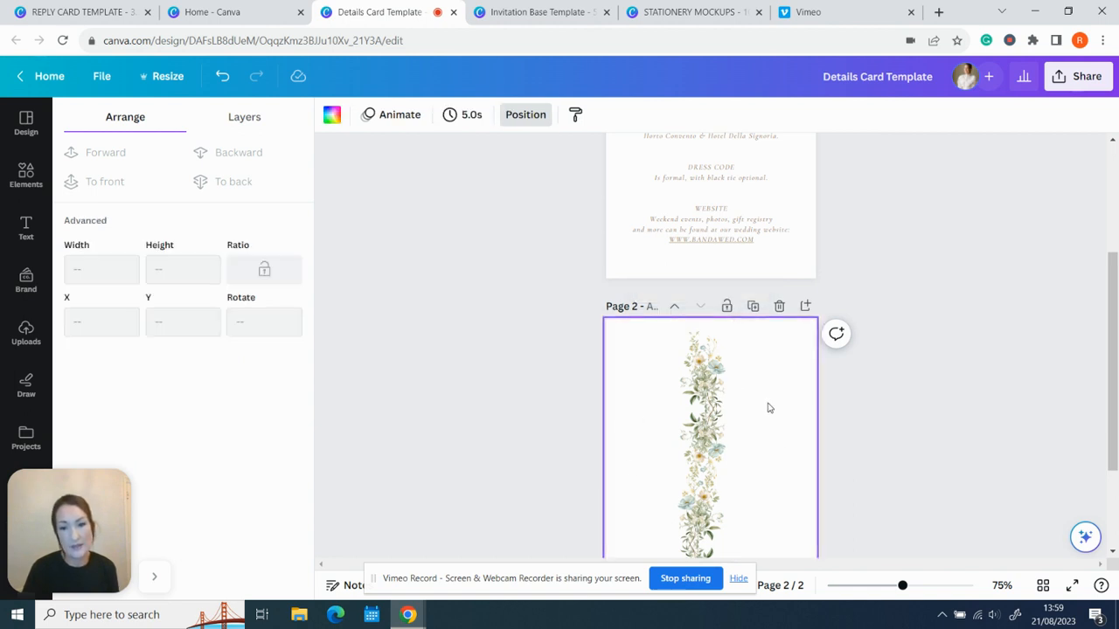
scroll(756, 402, "down", 1)
left_click(710, 365)
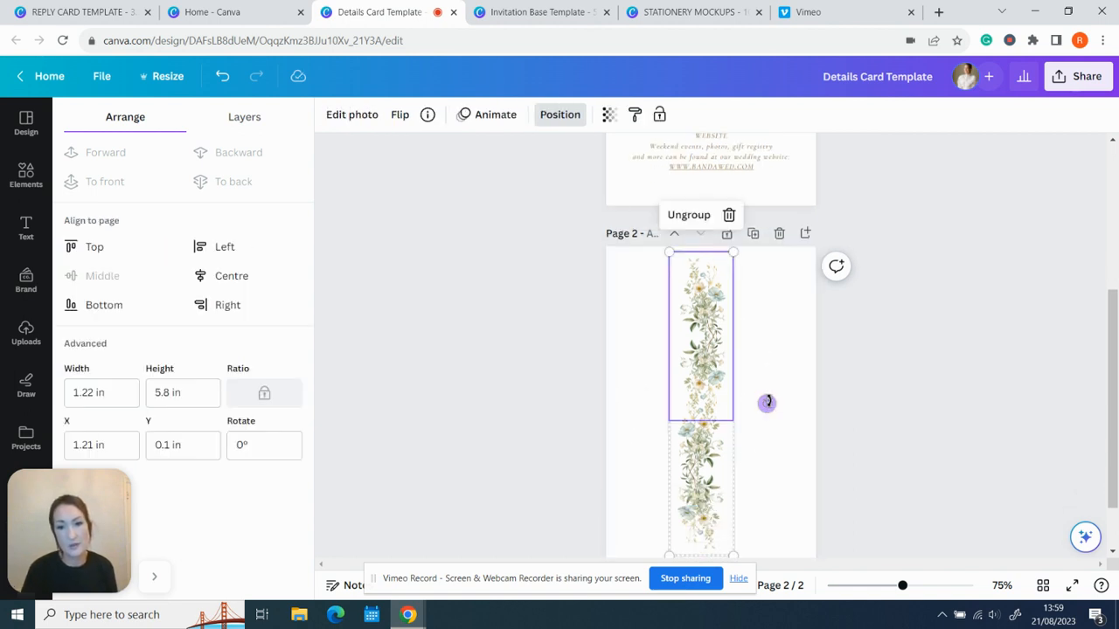
left_click_drag(778, 397, 629, 378)
scroll(685, 390, "down", 2)
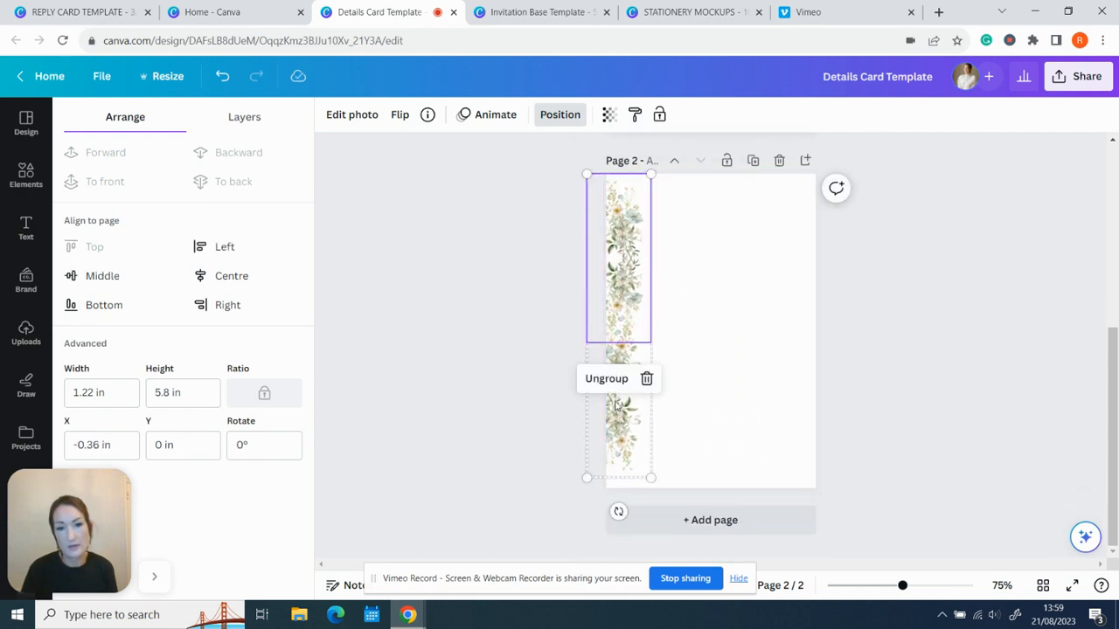
Enlarge the garland group to about 2.23 × 10.6 in and position it as a full-height border overhanging the card's left edge
left_click_drag(651, 478, 691, 585)
left_click_drag(651, 365, 696, 226)
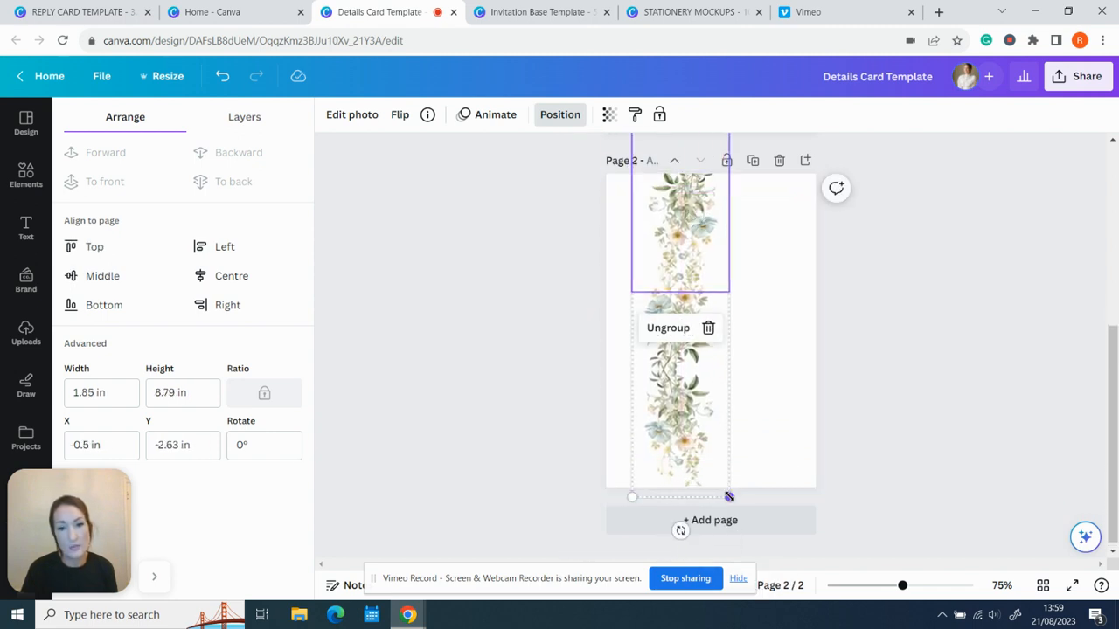
left_click_drag(729, 496, 757, 527)
left_click_drag(733, 271, 647, 284)
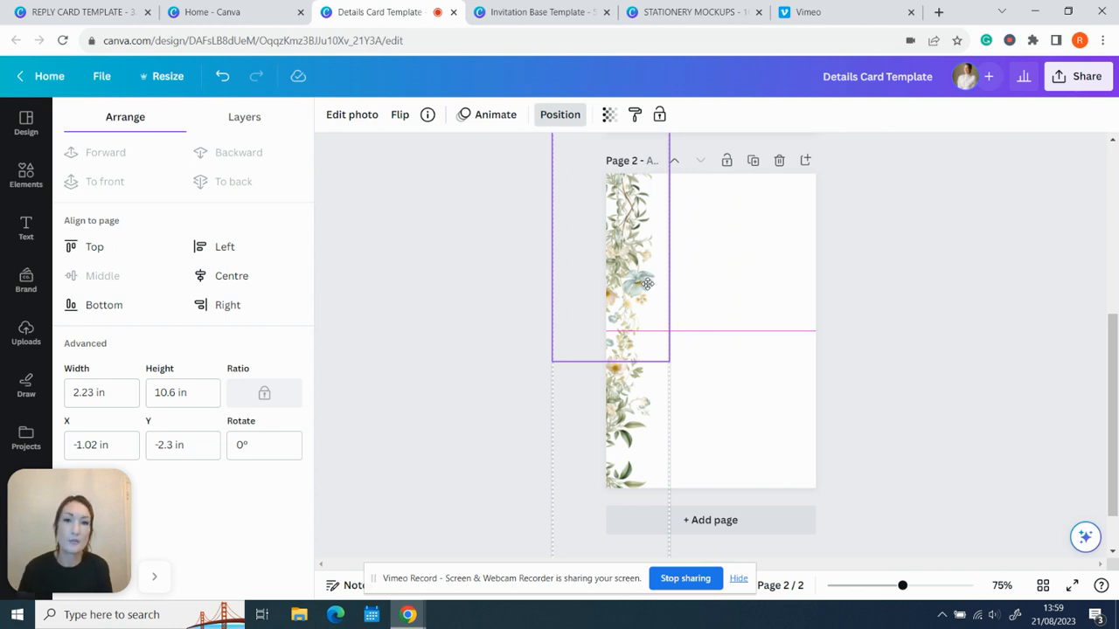
left_click_drag(647, 283, 645, 188)
left_click(722, 269)
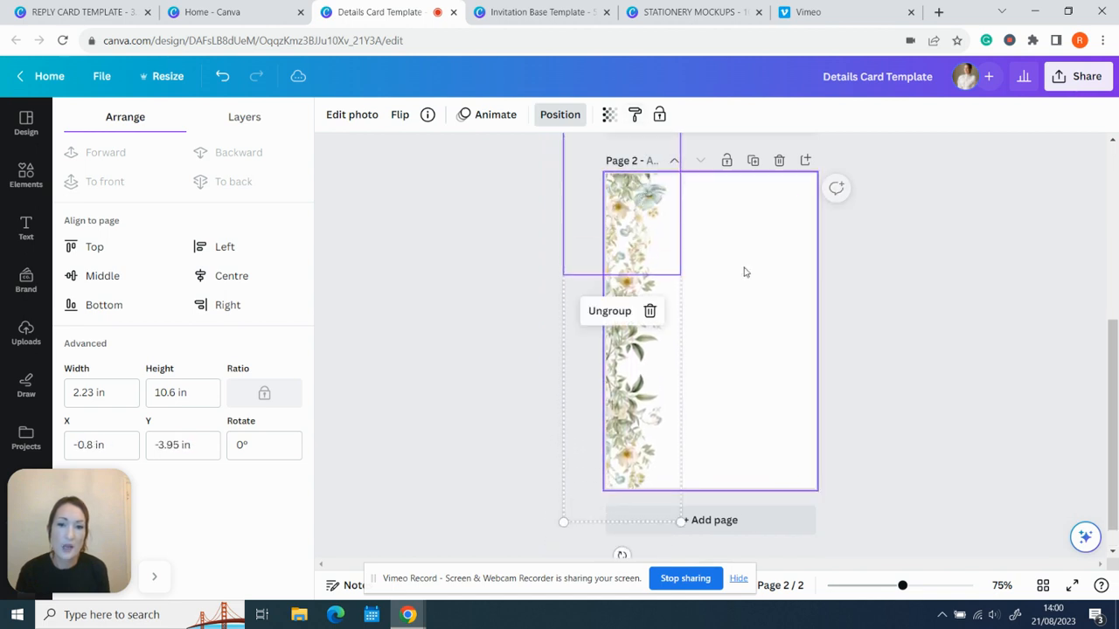
left_click(743, 270)
Ungroup the garlands, delete the upper one and move the remaining upright garland near the left side of the card
left_click(637, 240)
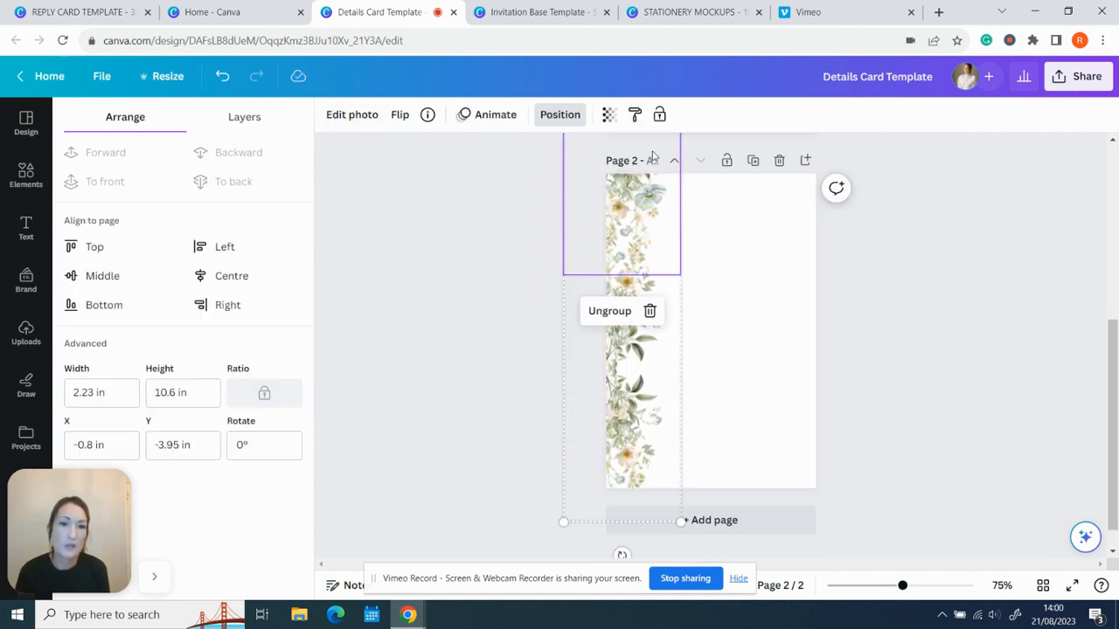
left_click(609, 312)
left_click(638, 389)
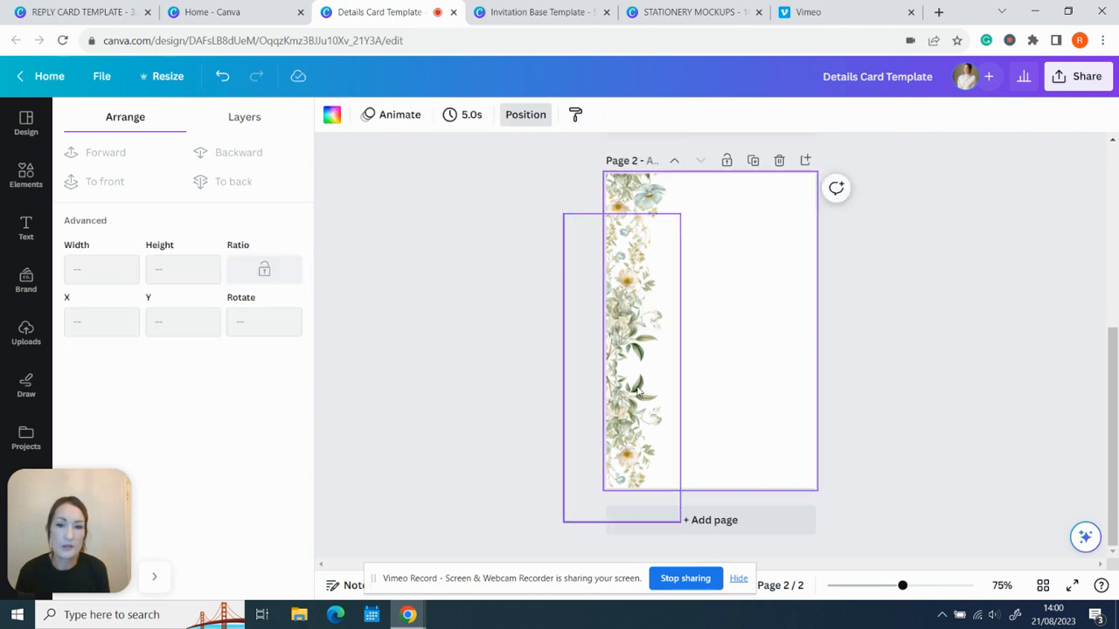
left_click_drag(641, 397, 799, 367)
left_click(629, 218)
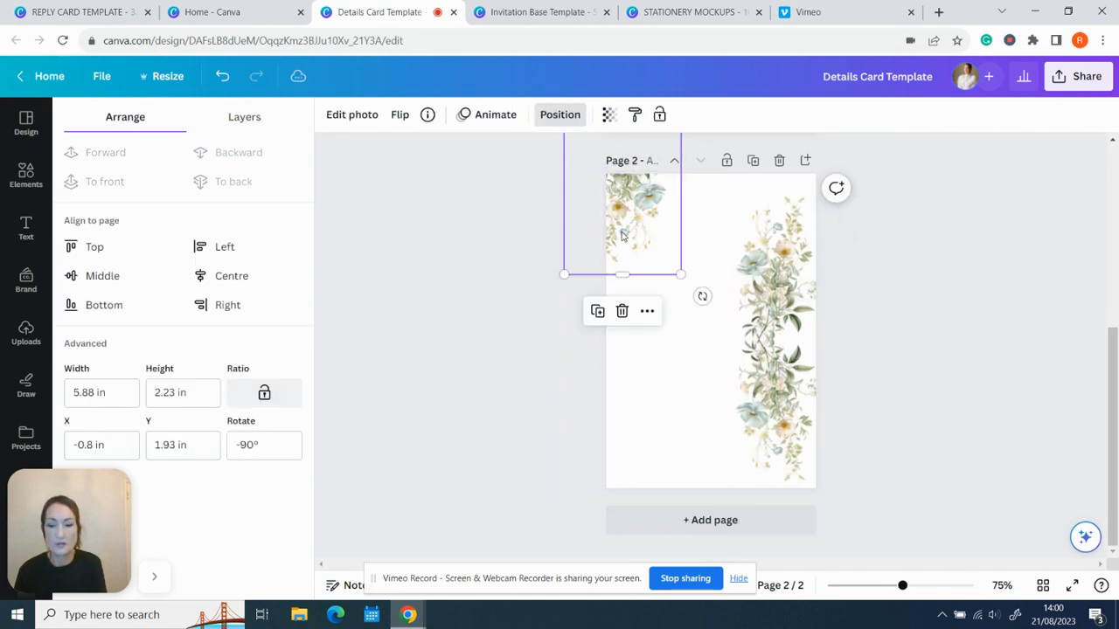
key("Delete")
left_click_drag(732, 280, 610, 281)
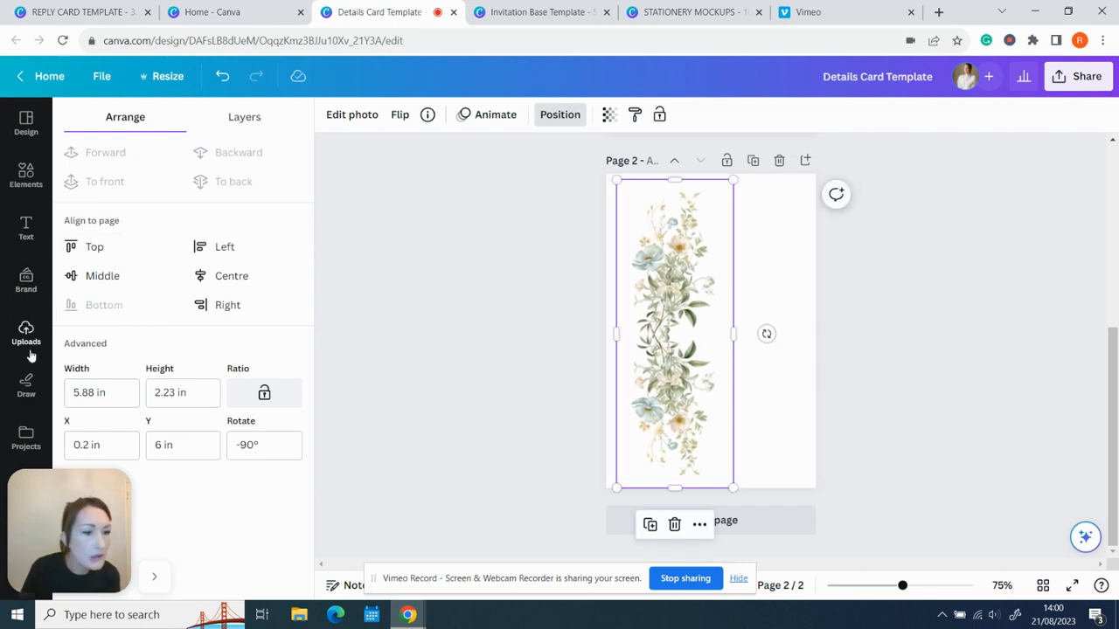
Add the single flower spray from the Invitation Elements folder and place it on the upper right of the card
scroll(31, 354, "down", 2)
left_click(26, 291)
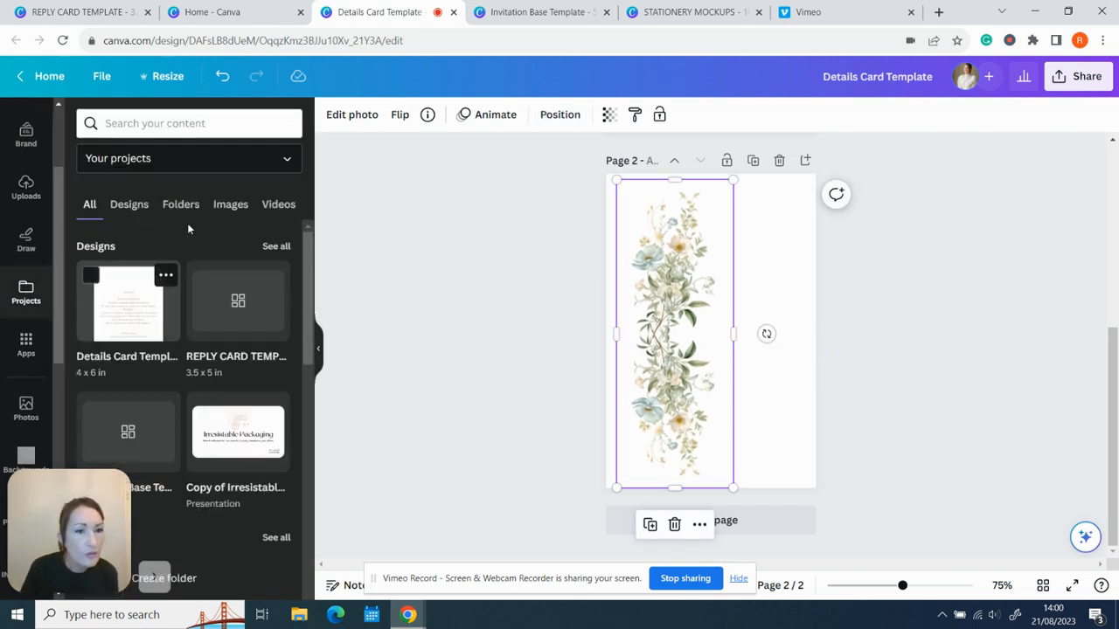
left_click(178, 208)
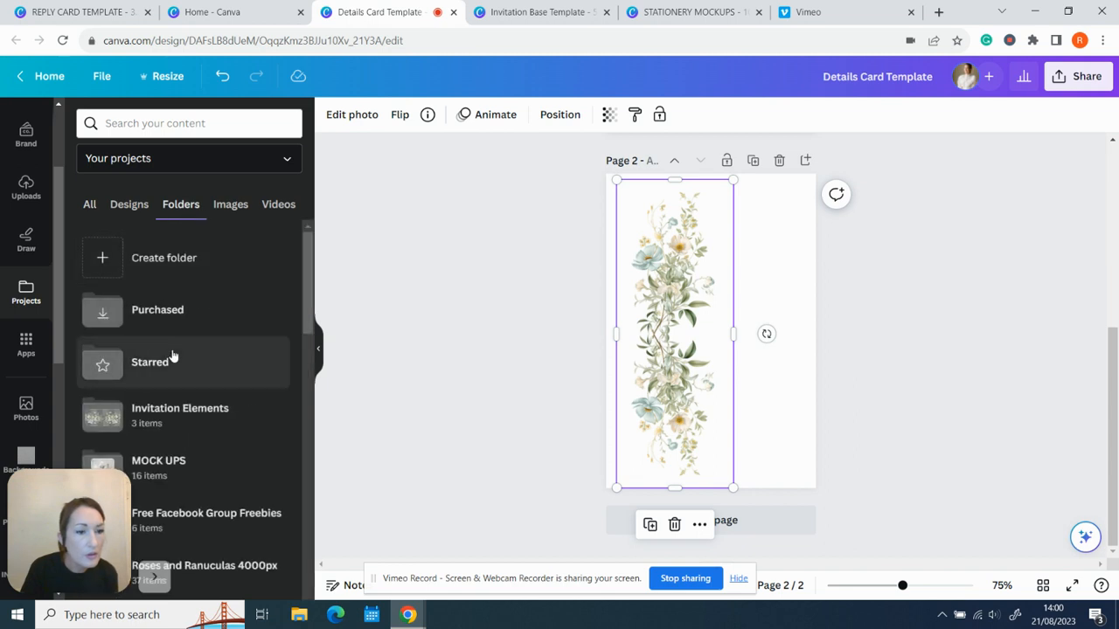
scroll(162, 293, "down", 2)
left_click(166, 280)
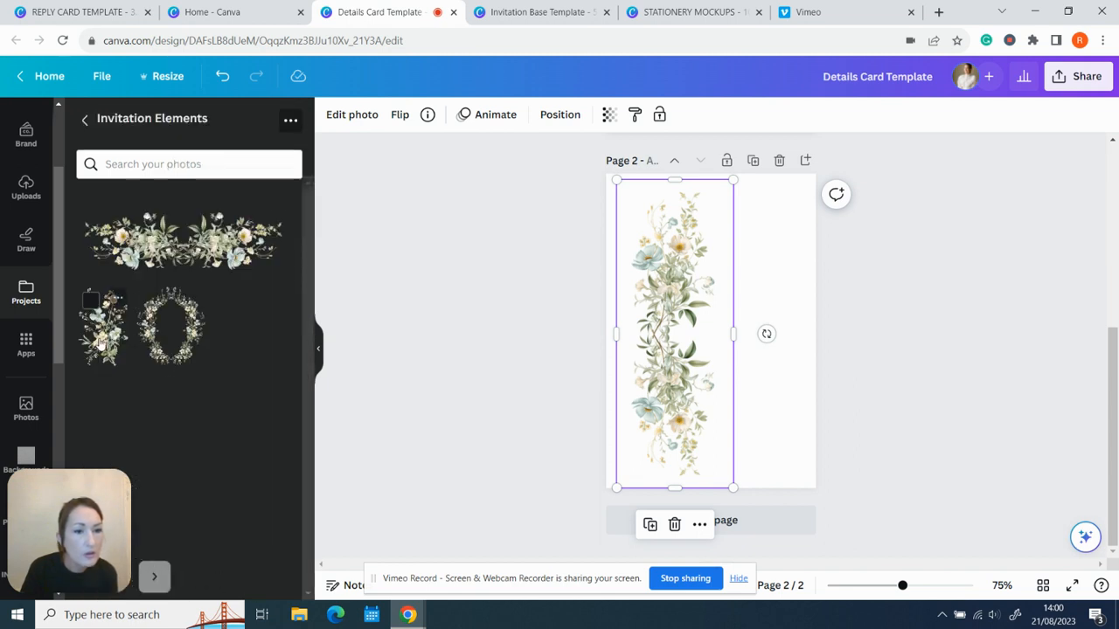
left_click(101, 344)
left_click_drag(745, 339, 781, 298)
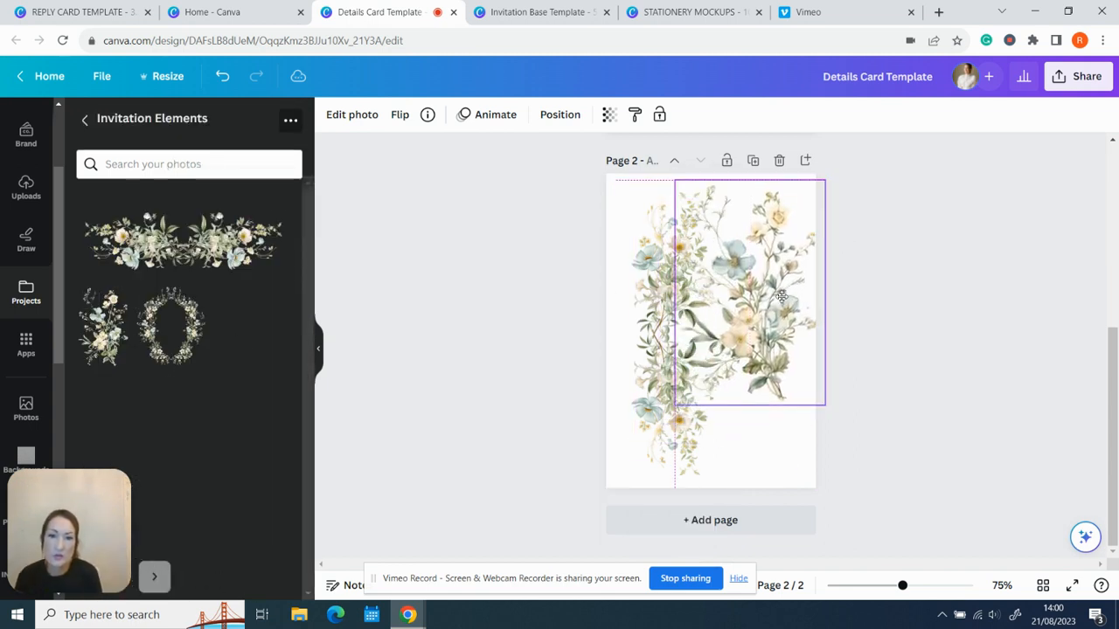
Rotate the garland to -180° so it lies horizontally, shrink it to nearly the card's width and place it near the bottom
left_click(669, 284)
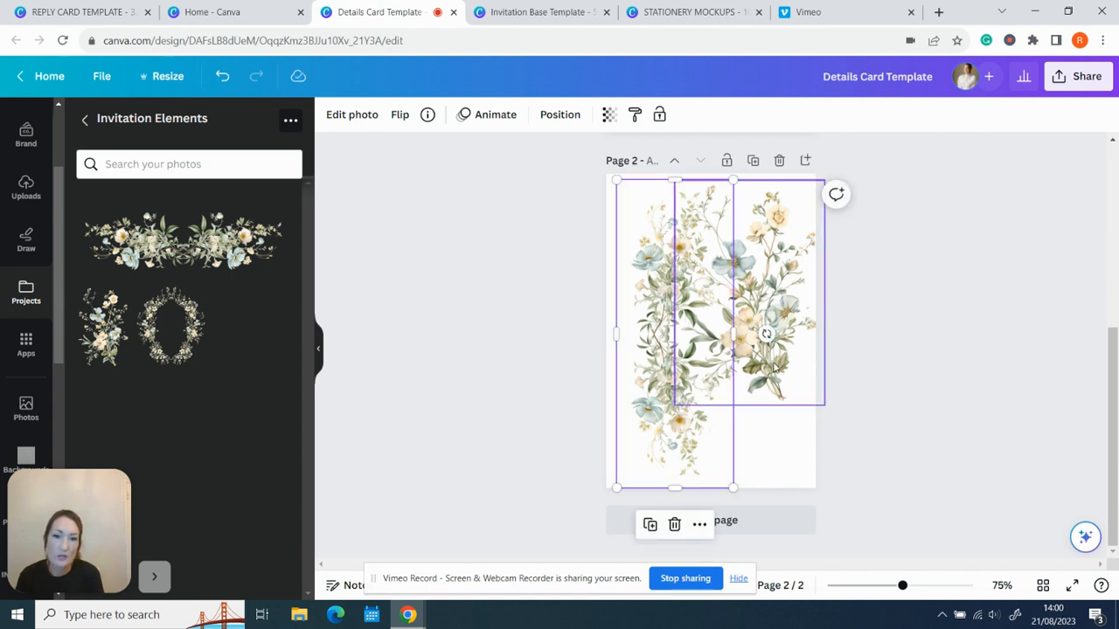
left_click_drag(766, 335, 673, 183)
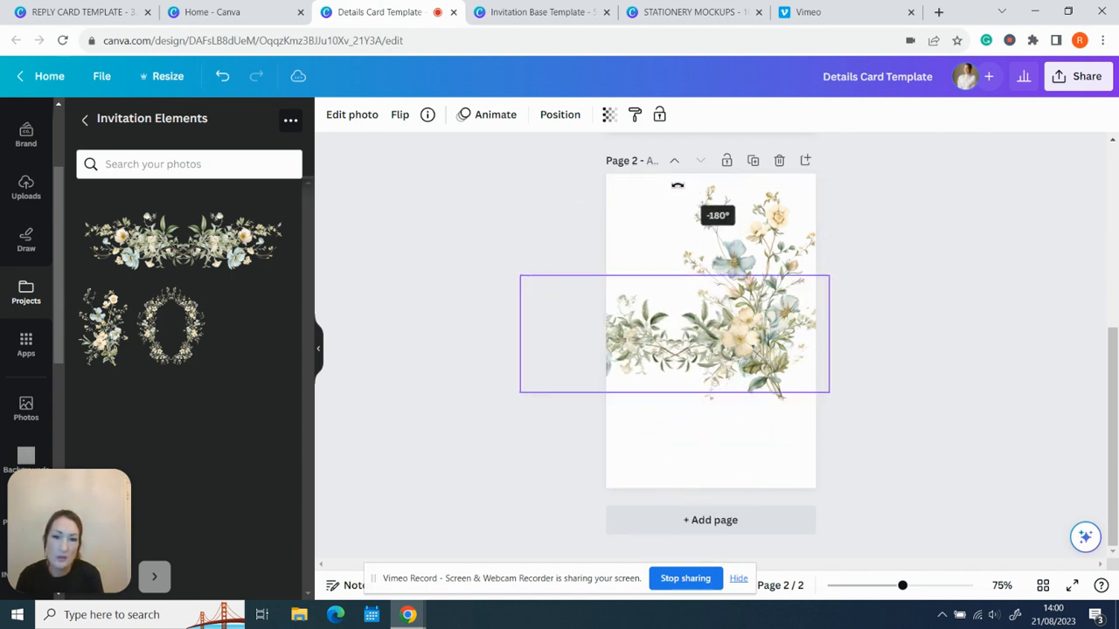
left_click_drag(606, 367, 664, 433)
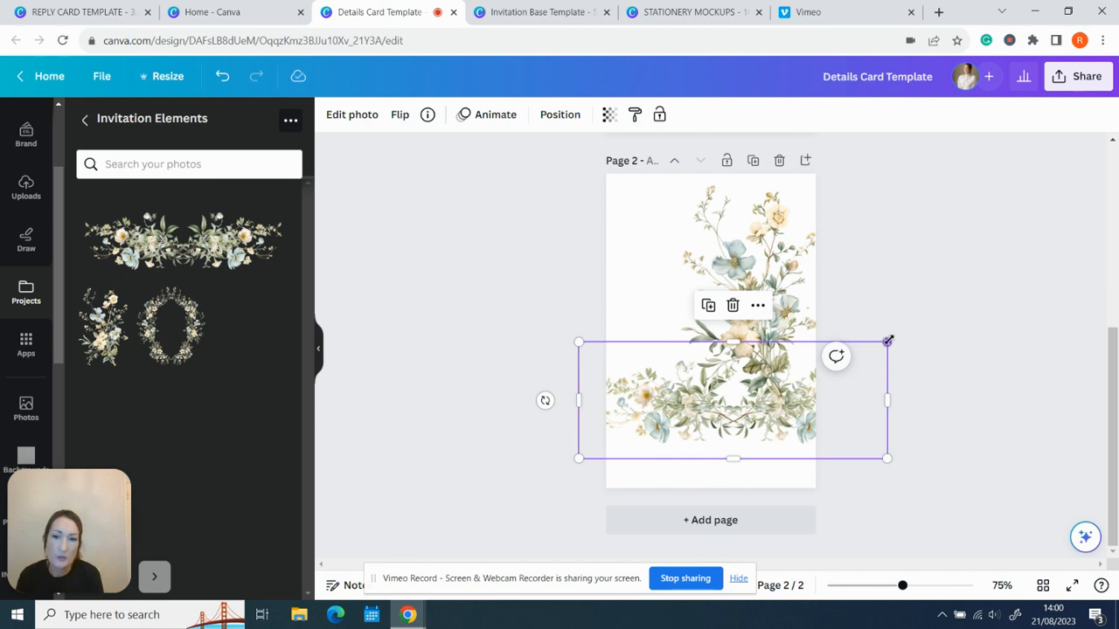
left_click_drag(887, 341, 784, 382)
left_click_drag(902, 585, 915, 590)
left_click_drag(706, 494, 752, 507)
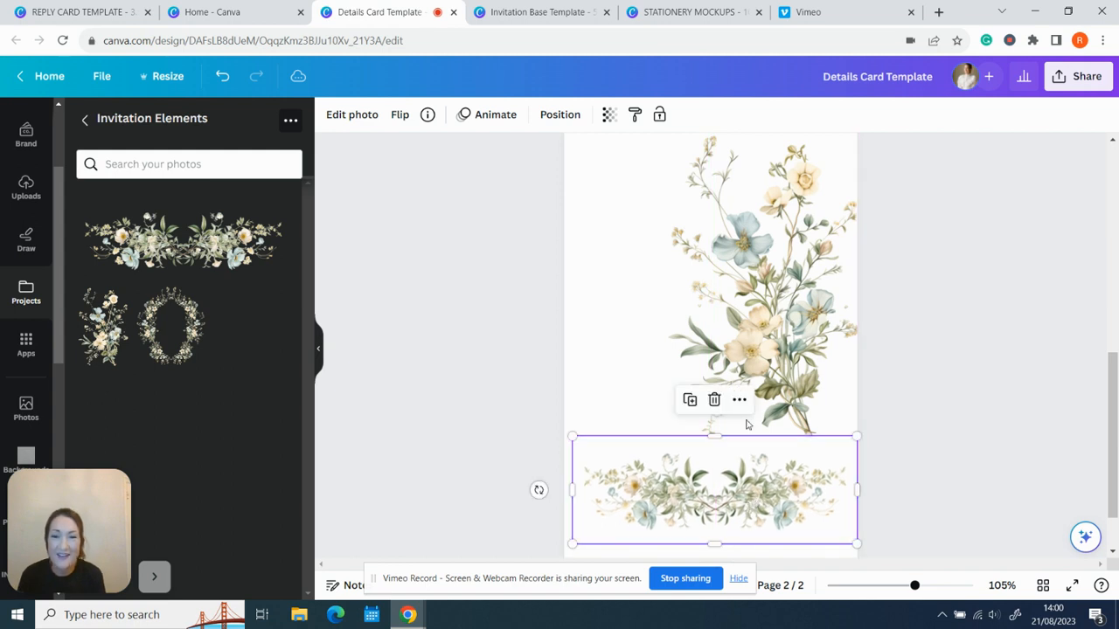
Shrink the flower spray to a small cluster, and reduce the garland to about two thirds of the card's width in the centre
left_click(776, 359)
left_click_drag(870, 440, 686, 242)
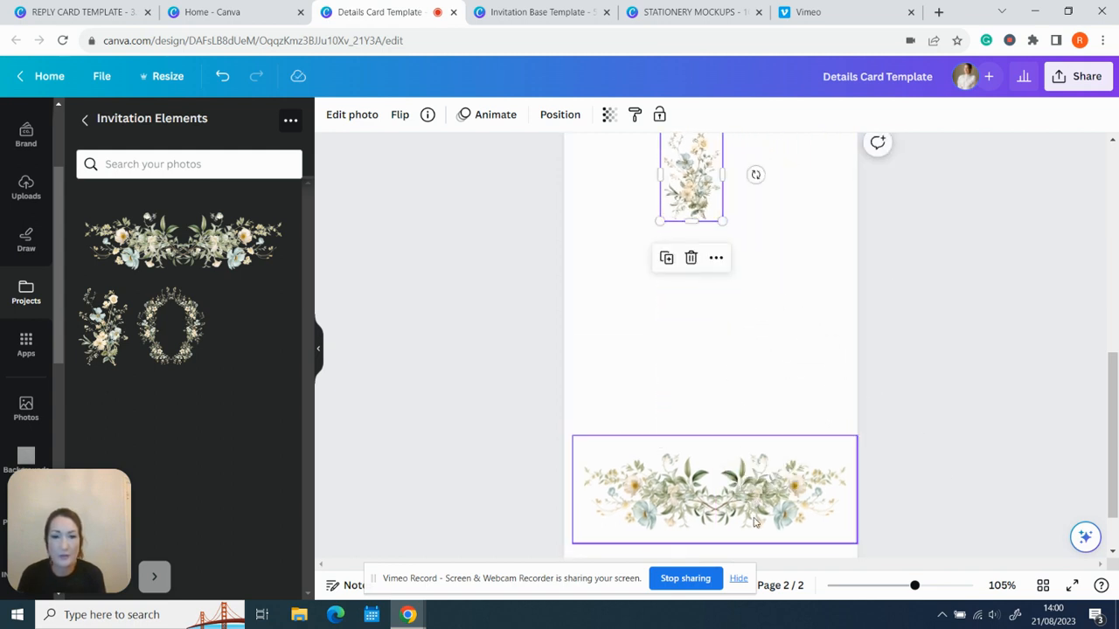
left_click_drag(830, 472, 754, 295)
left_click_drag(650, 329, 710, 339)
left_click(696, 184)
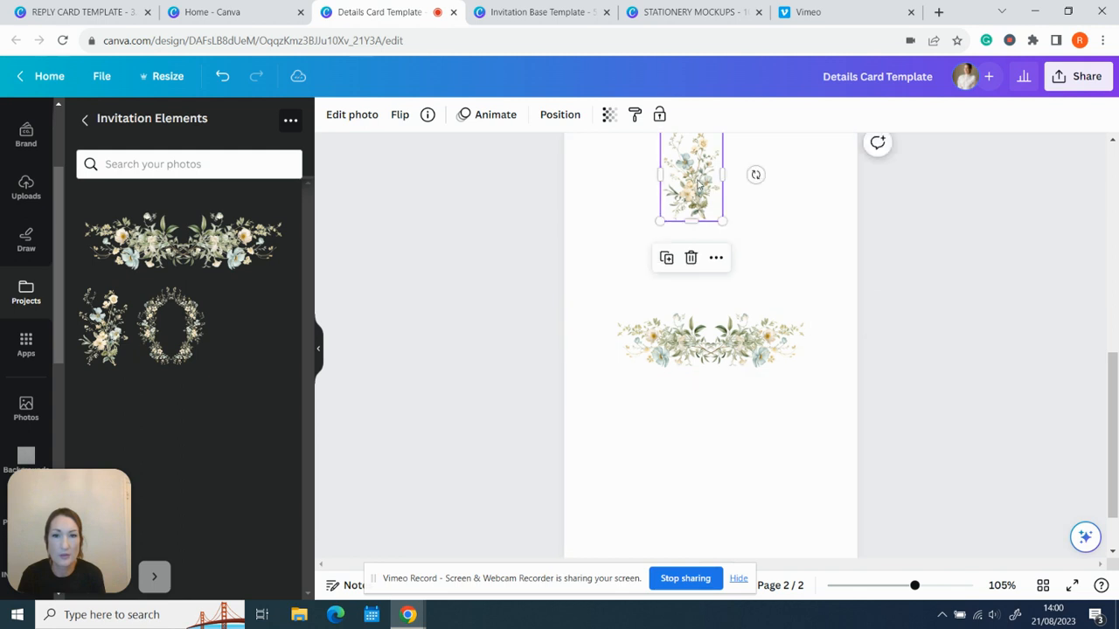
Place the flower spray over the garland's left end, tilted left and enlarged so it overhangs the card's edge
left_click_drag(679, 190, 602, 313)
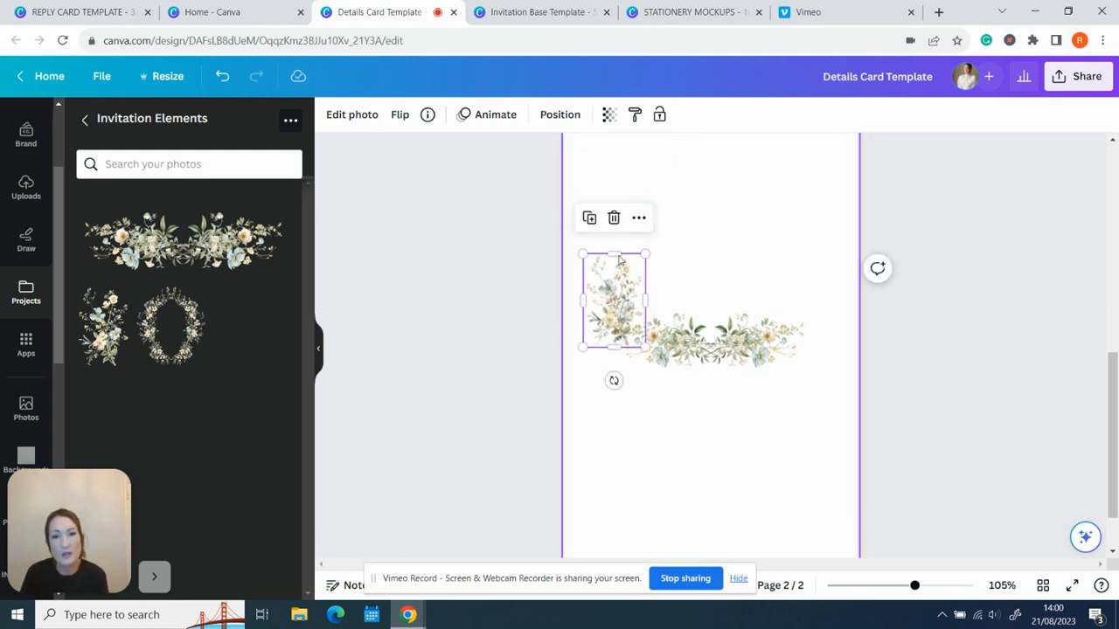
left_click_drag(764, 199, 765, 203)
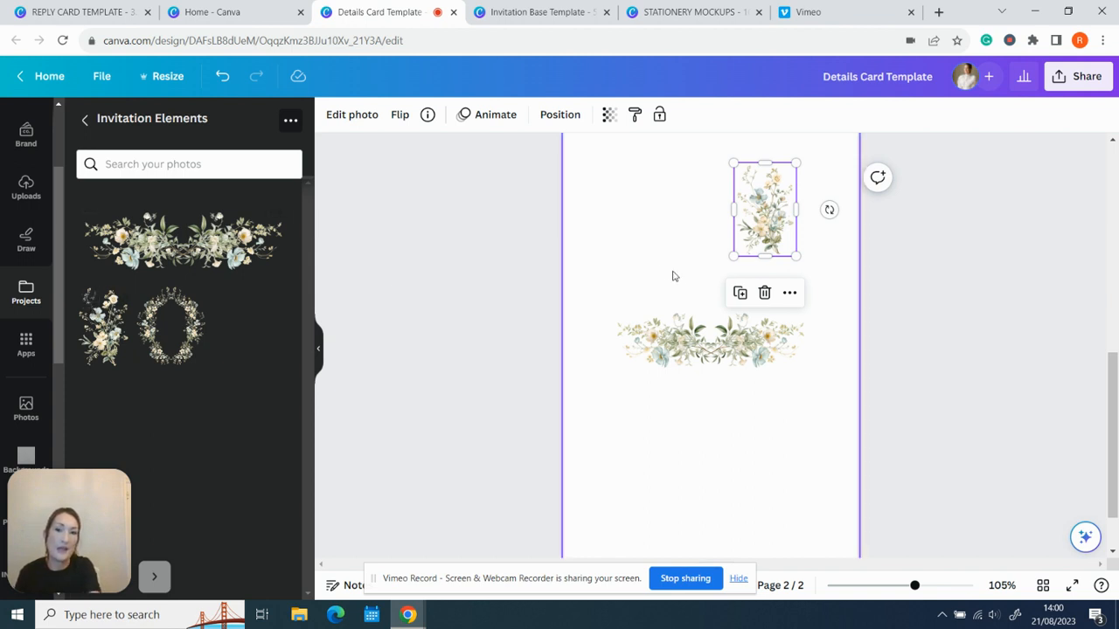
left_click_drag(757, 220, 616, 328)
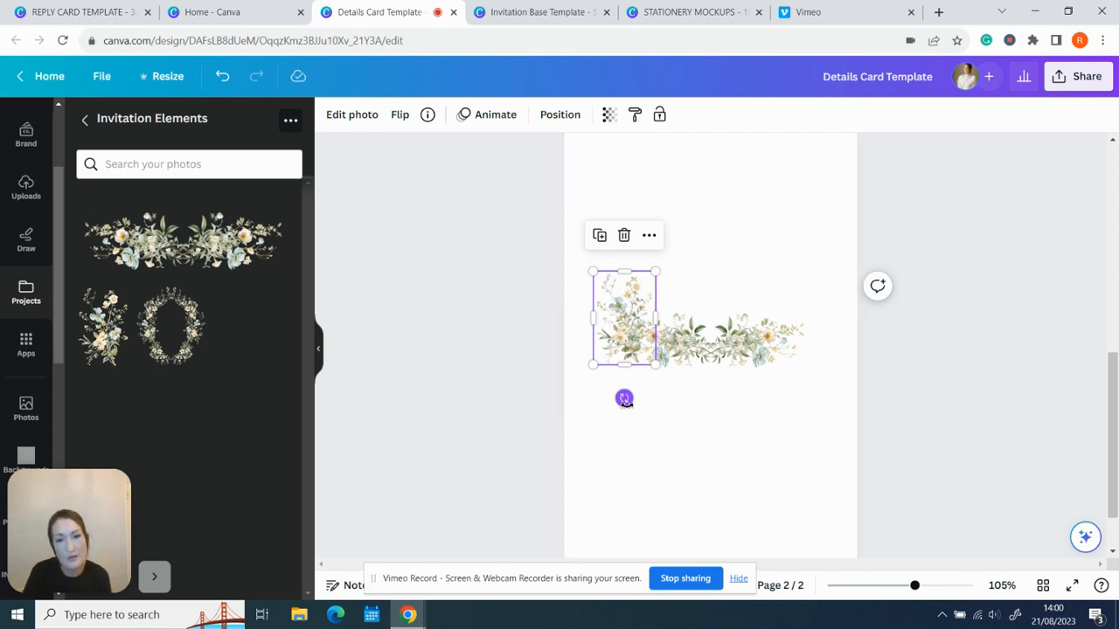
left_click_drag(624, 398, 679, 387)
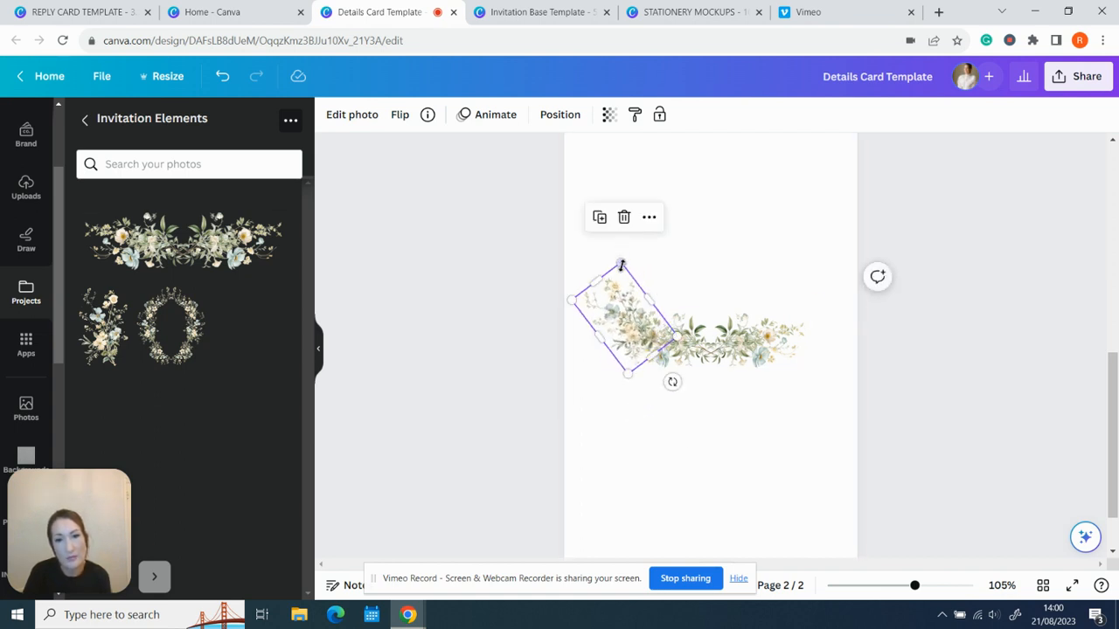
left_click_drag(621, 263, 597, 187)
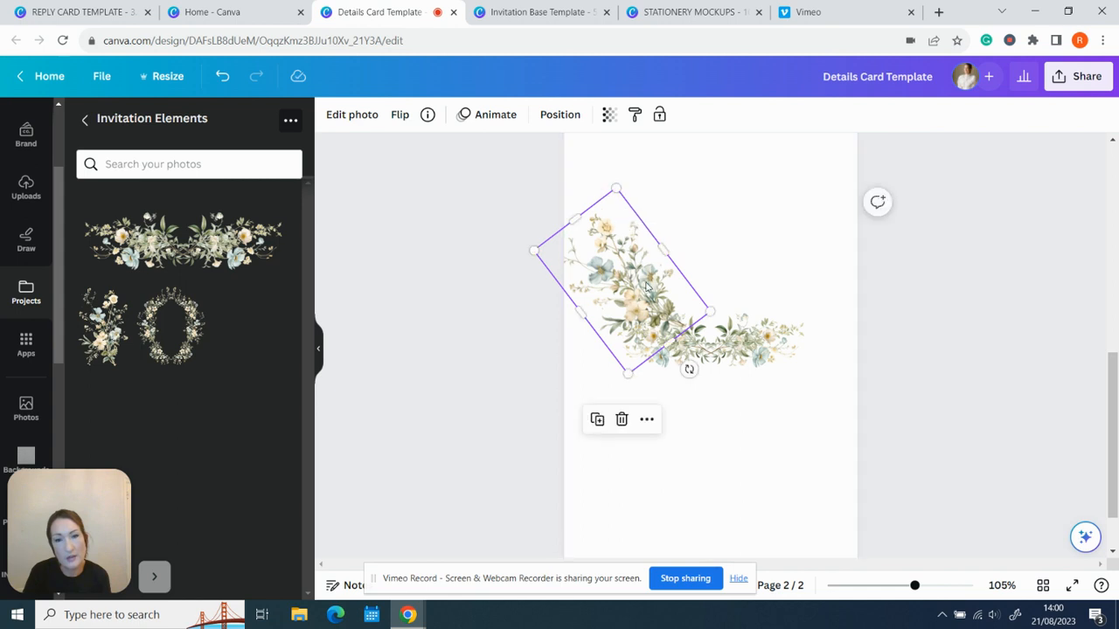
left_click_drag(648, 287, 628, 310)
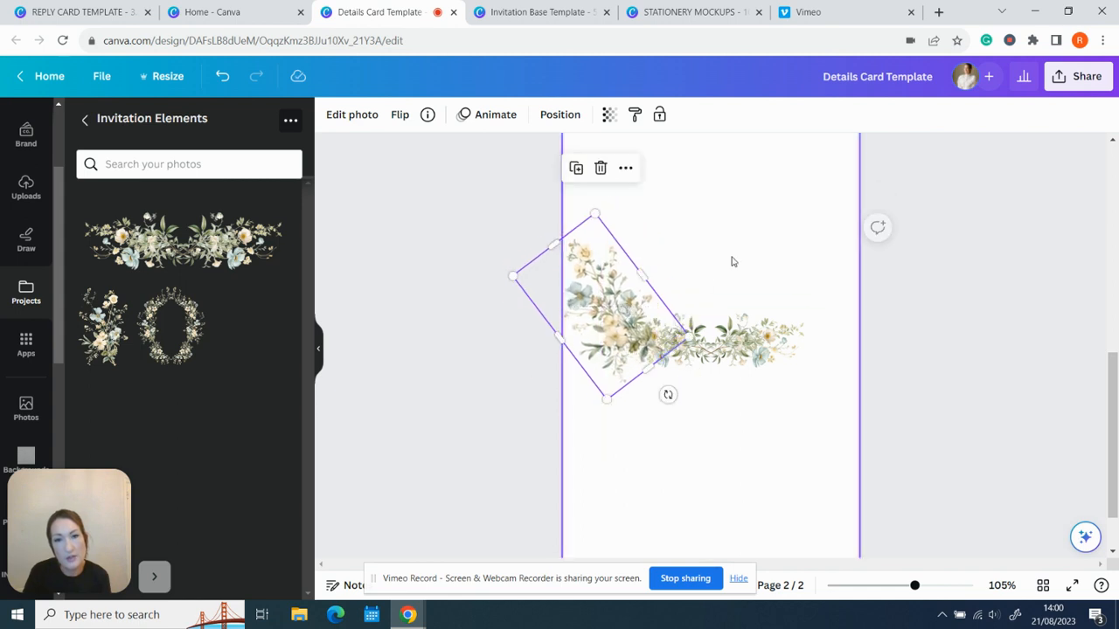
Create a resized copy of the details card design with a custom size of 6 × 4 in
left_click(178, 80)
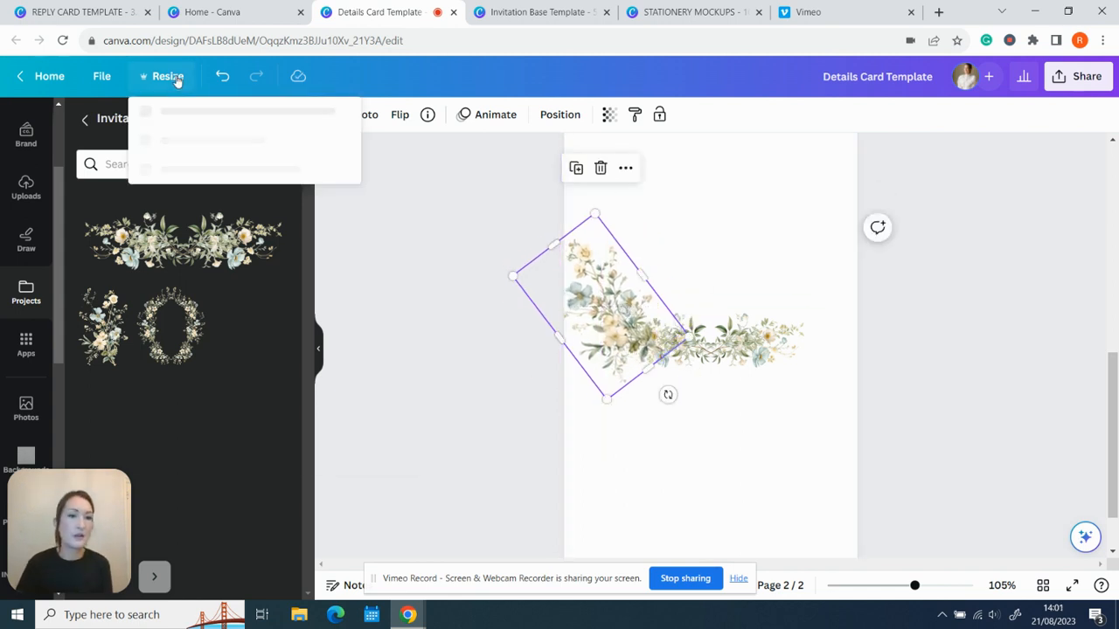
left_click(197, 202)
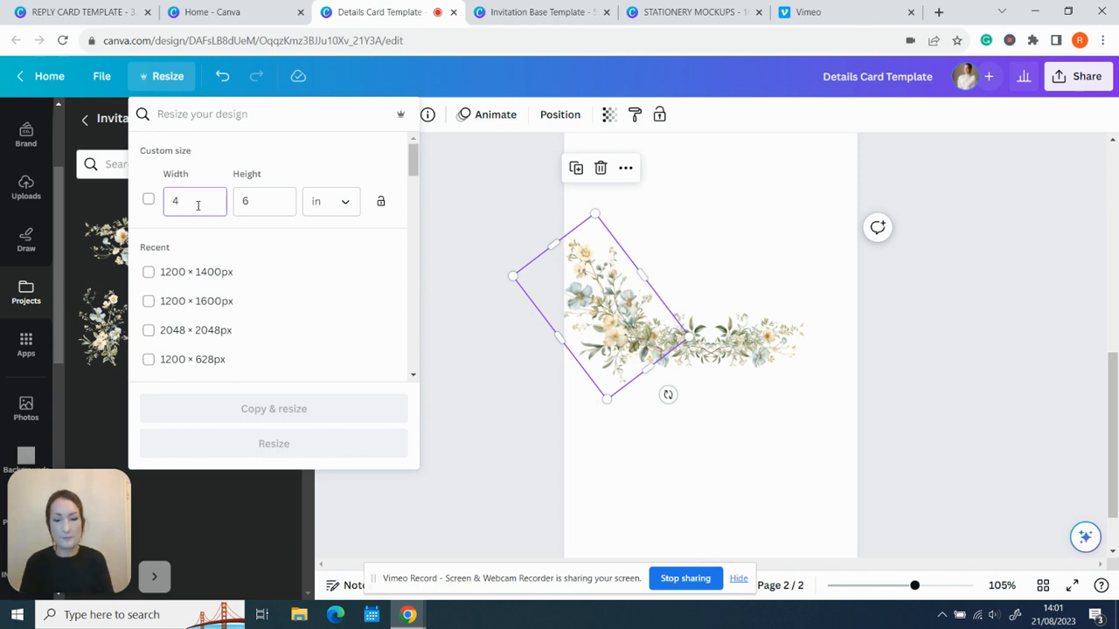
key("BackSpace")
type("6")
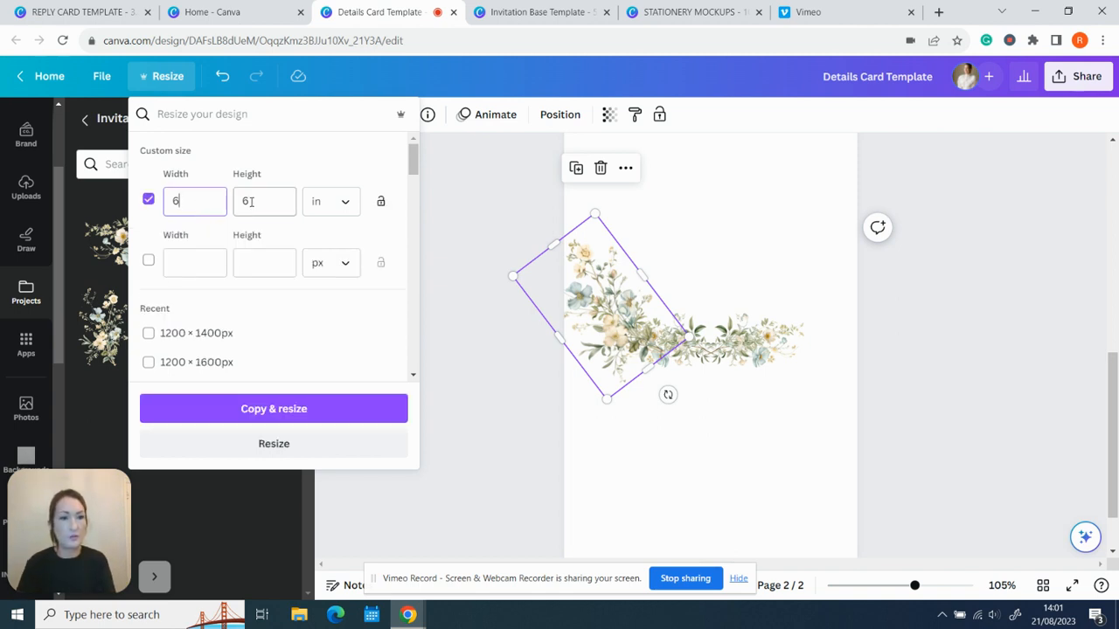
left_click(250, 201)
key("BackSpace")
type("4")
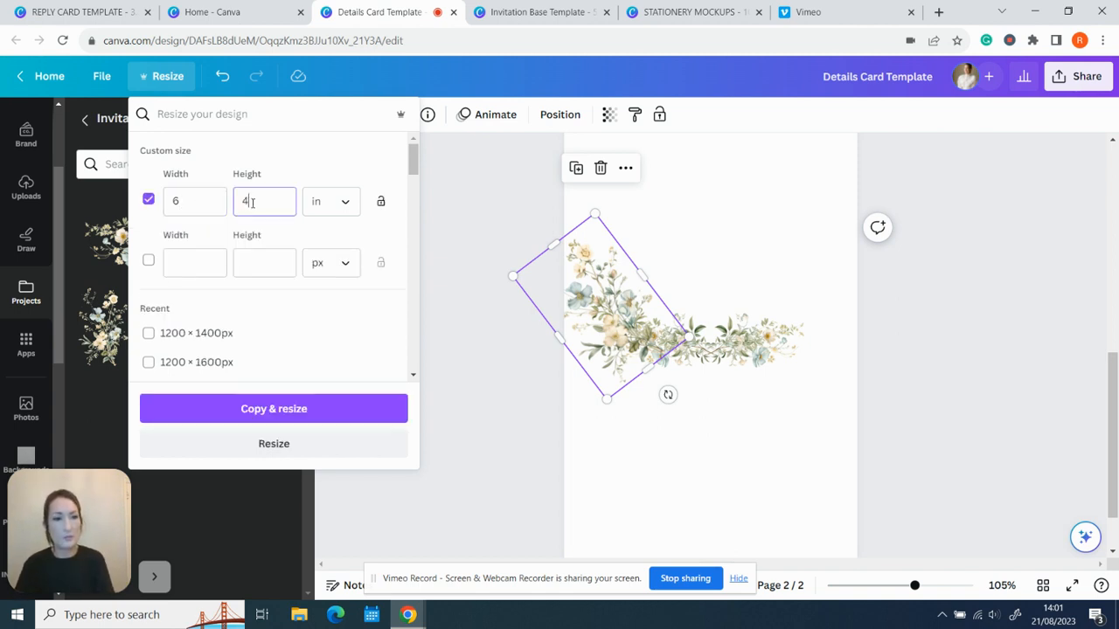
left_click(274, 409)
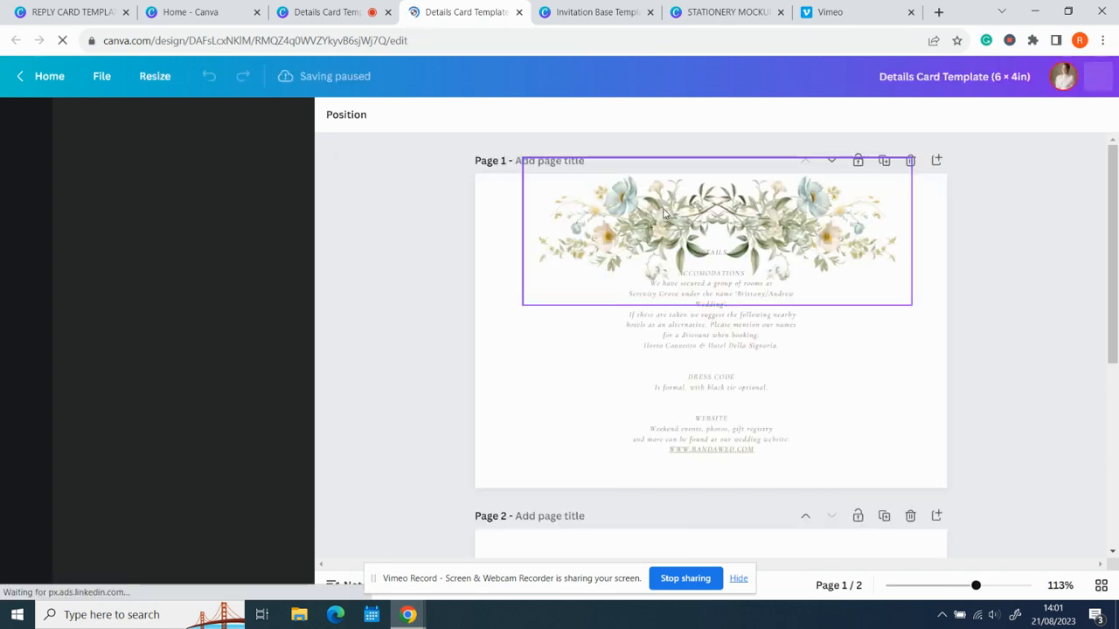
Duplicate the tilted flower spray on page 2 of the copy and place the duplicate at the garland's right end
left_click(827, 280)
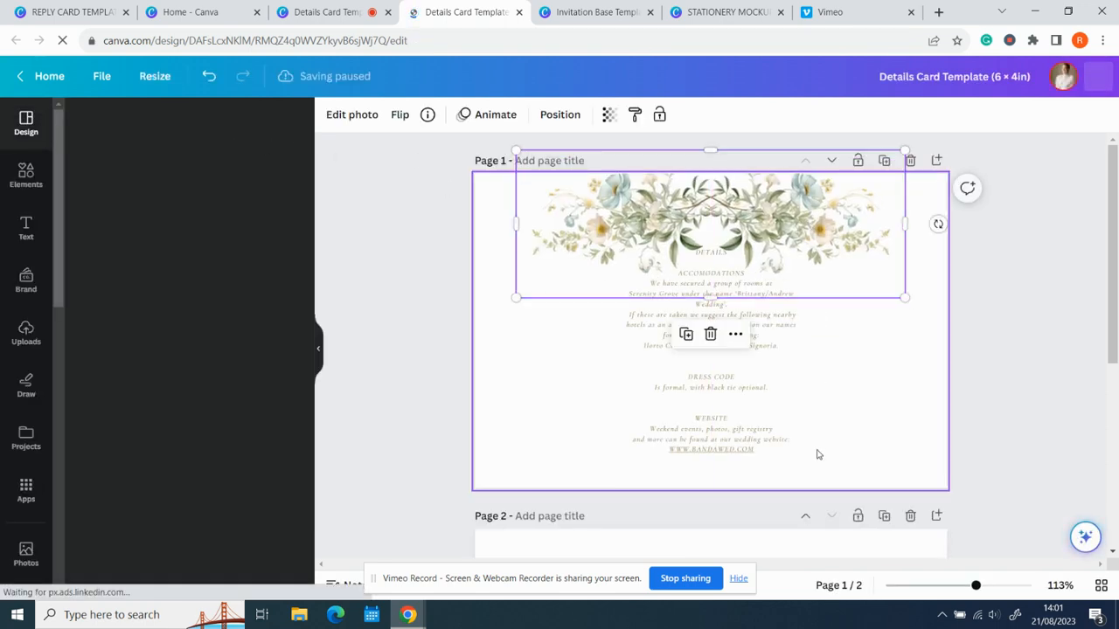
scroll(737, 324, "down", 3)
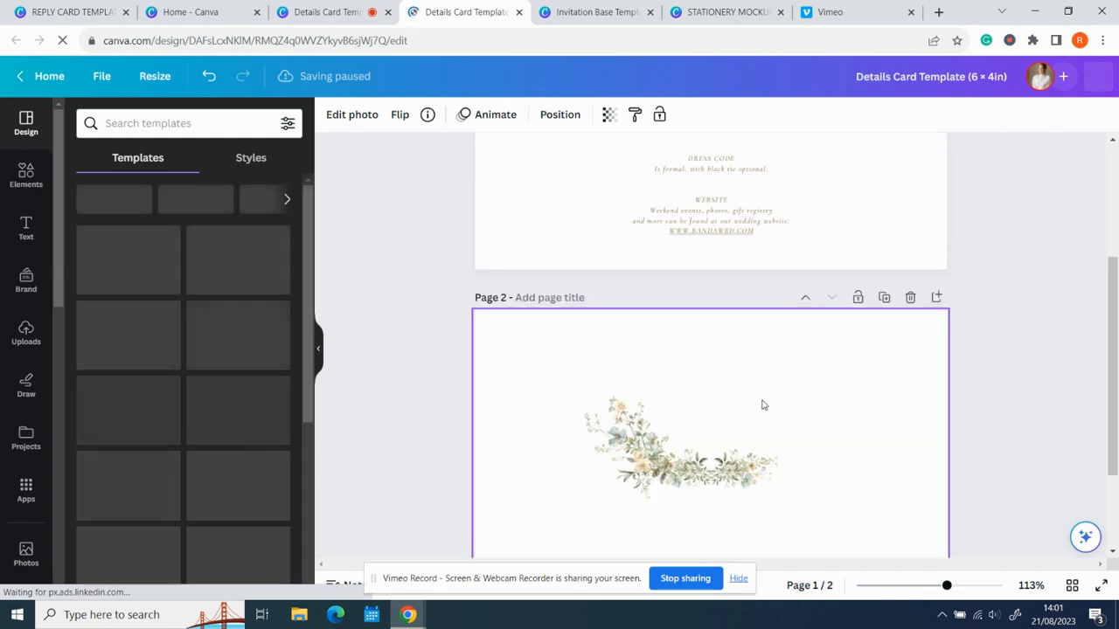
left_click(716, 468)
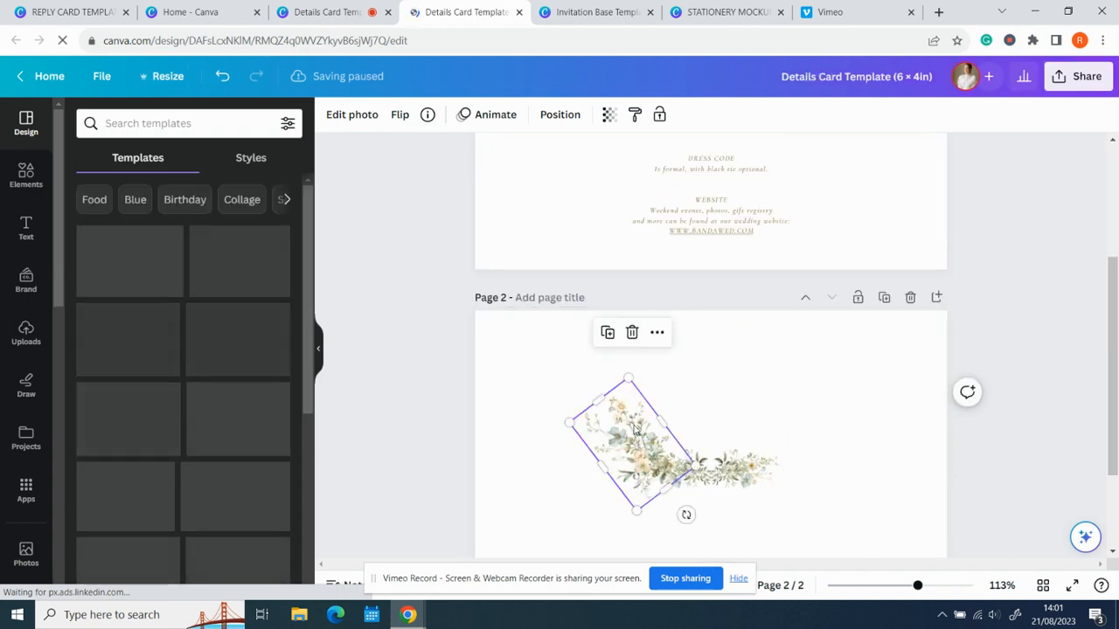
left_click(606, 423)
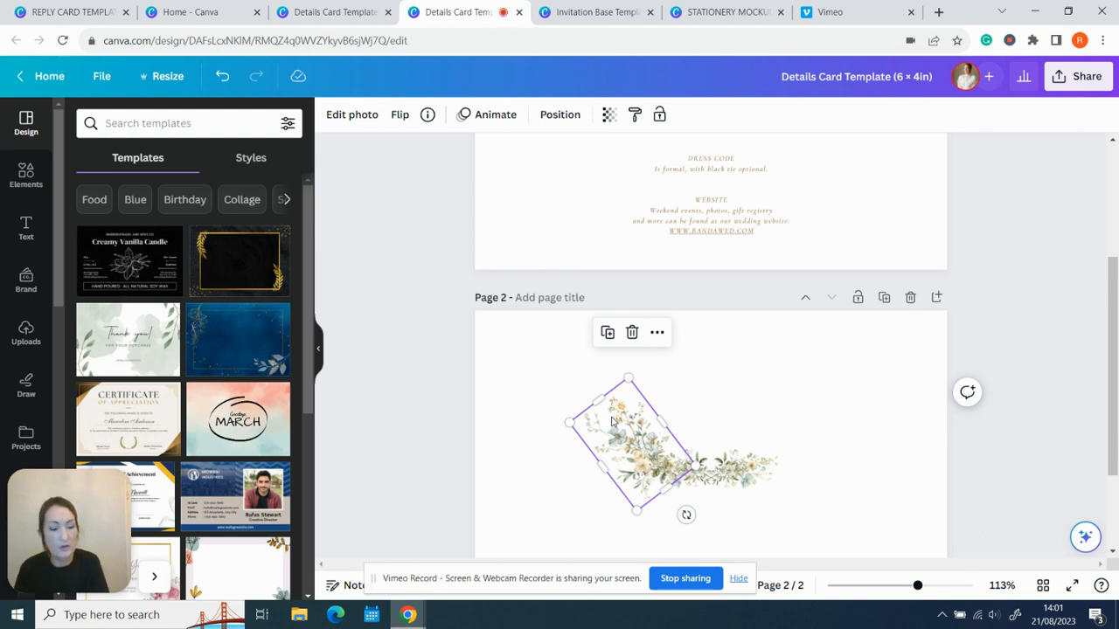
left_click_drag(611, 422, 776, 405)
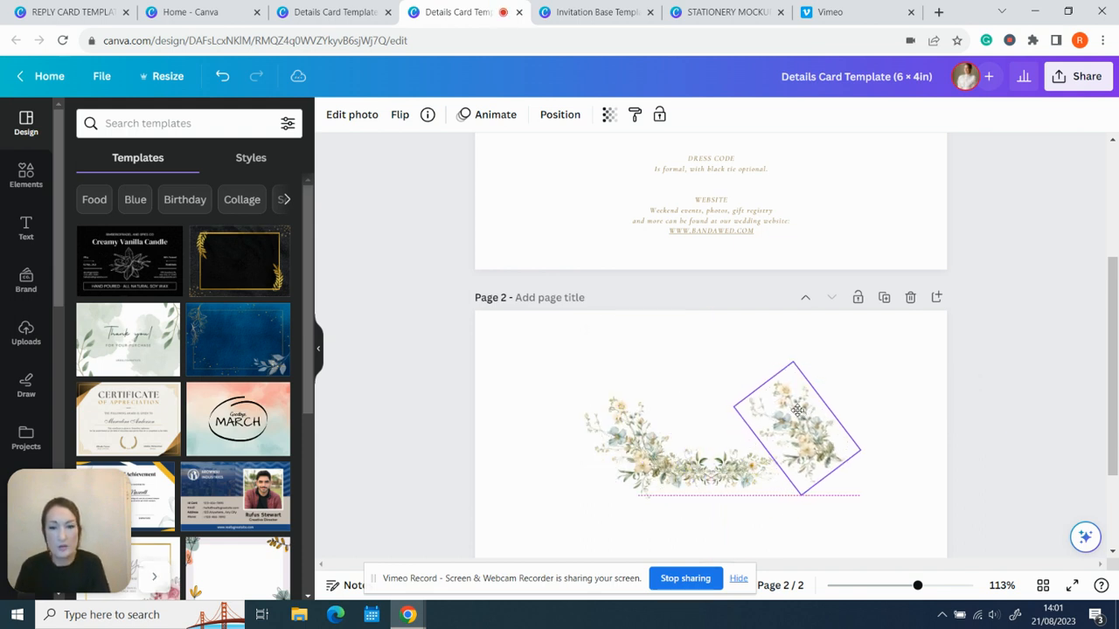
Flip the duplicated spray horizontally and vertically, and rotate it so it leans outward to the right
left_click(399, 116)
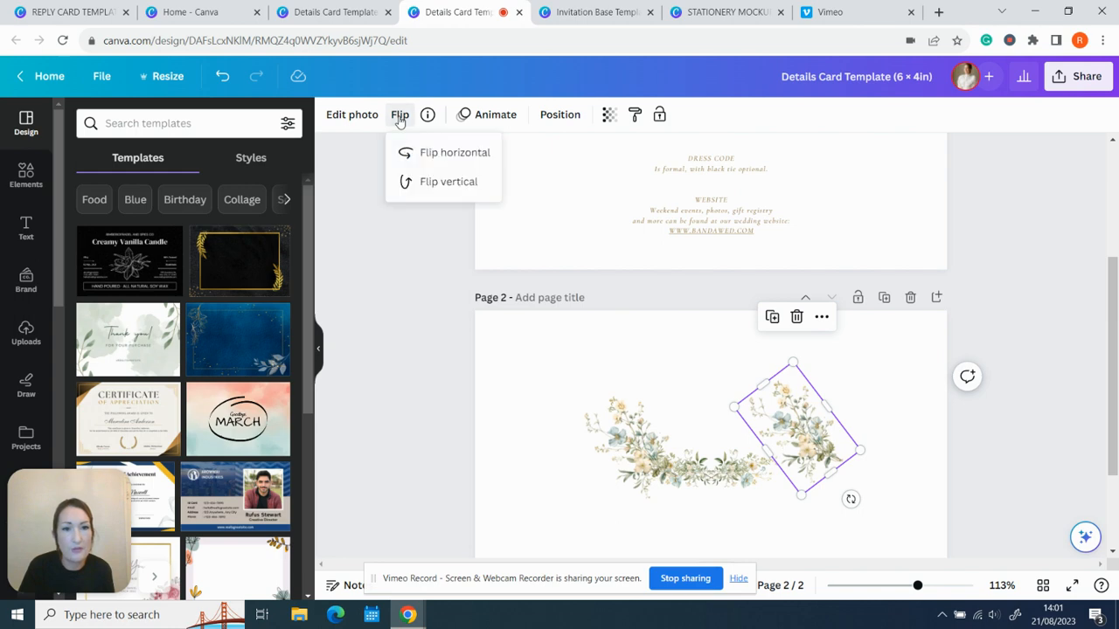
left_click(433, 163)
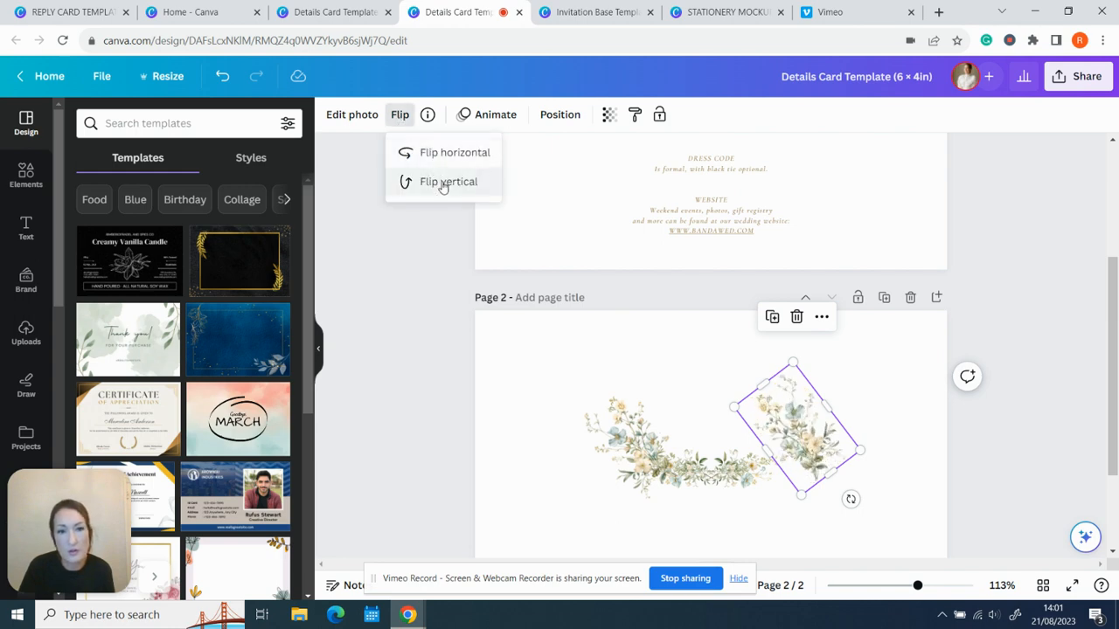
left_click(443, 182)
left_click(443, 182)
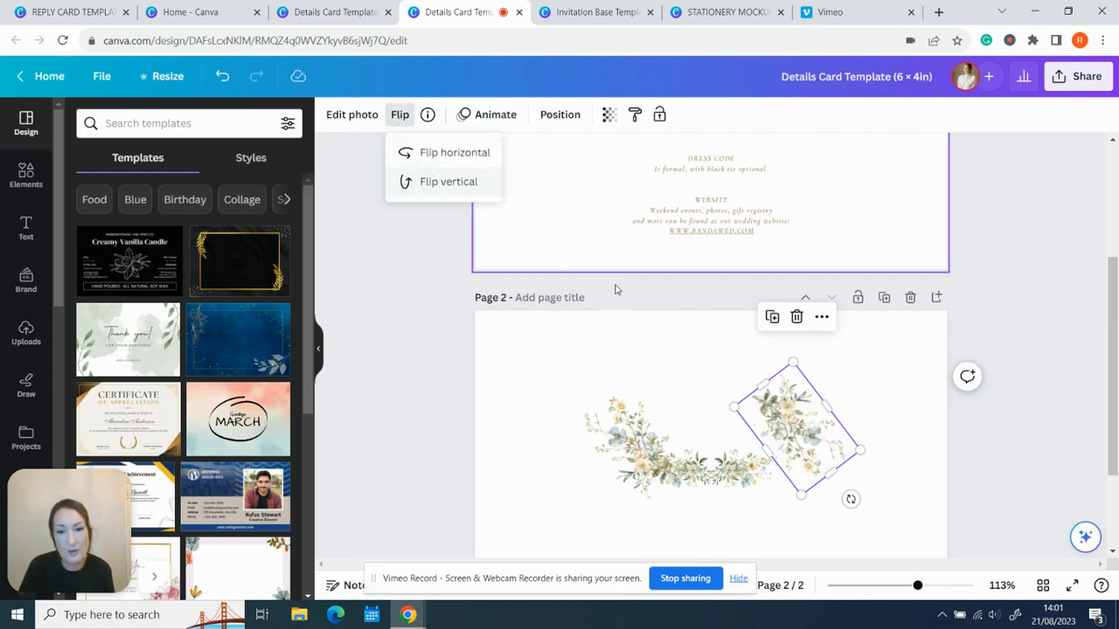
left_click_drag(850, 499, 849, 376)
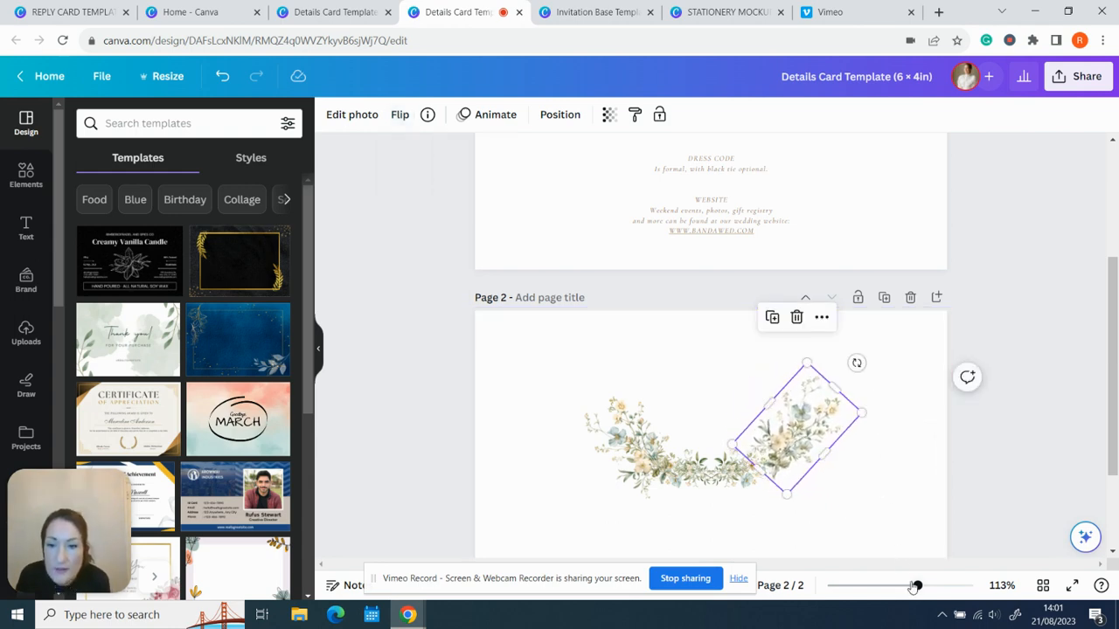
Enlarge the garland and centre it between the two flower sprays so its ends overlap both of them
left_click_drag(916, 586, 938, 586)
scroll(979, 439, "down", 3)
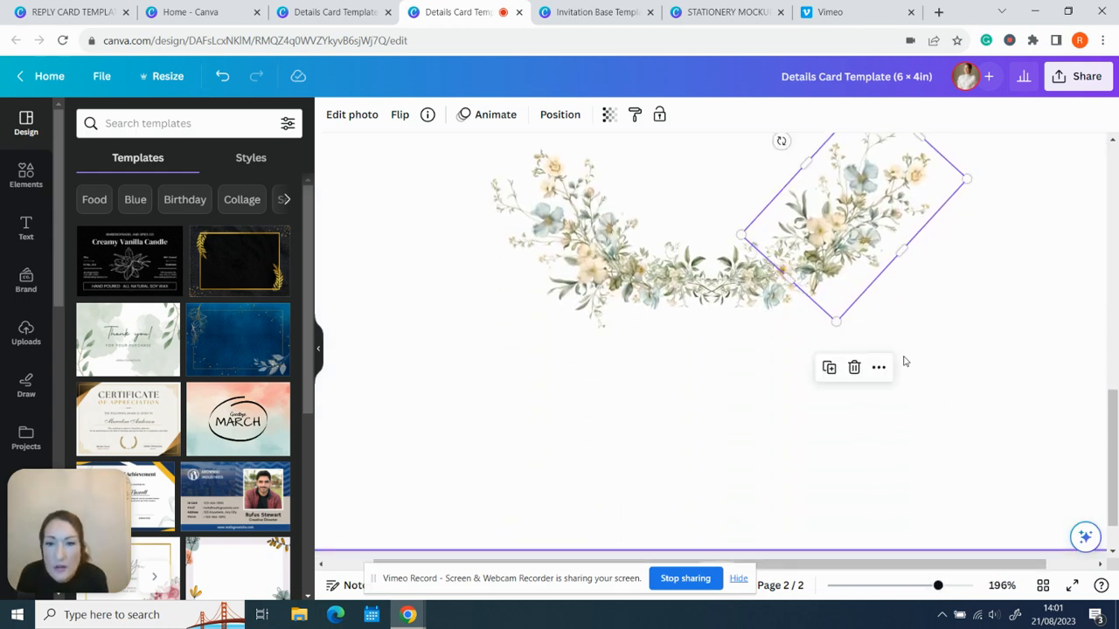
left_click(709, 295)
left_click(706, 295)
left_click_drag(585, 322, 499, 350)
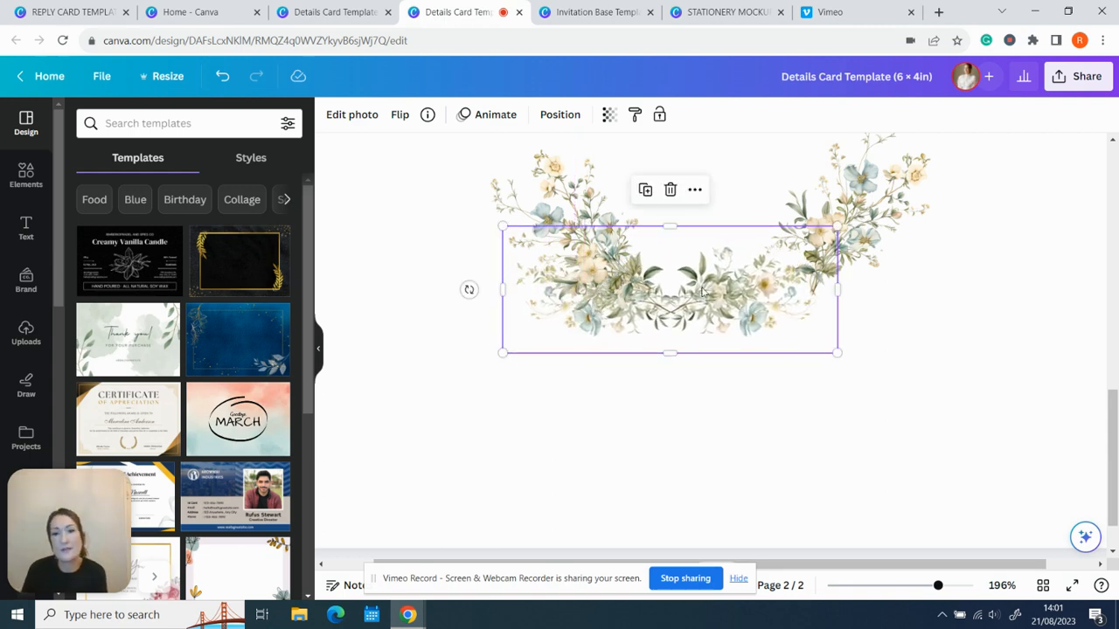
left_click_drag(704, 294, 741, 300)
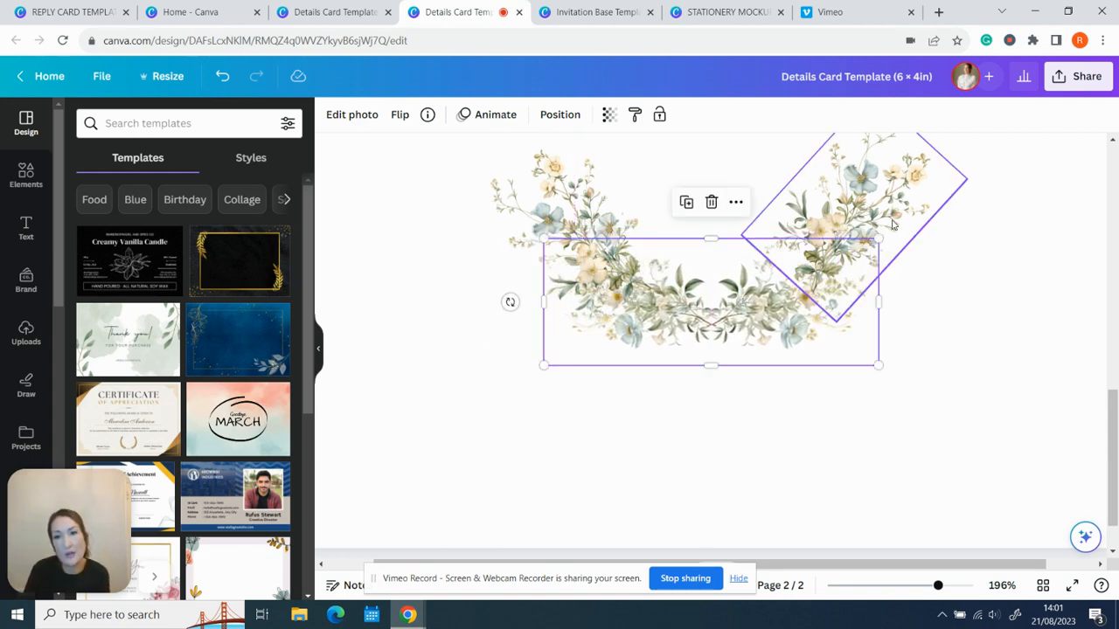
Move the right spray slightly down and the left spray slightly outward so both sit over the garland's ends
mouse_move(864, 209)
left_mouse_down()
mouse_move(883, 230)
mouse_move(871, 230)
left_mouse_up()
left_click(586, 239)
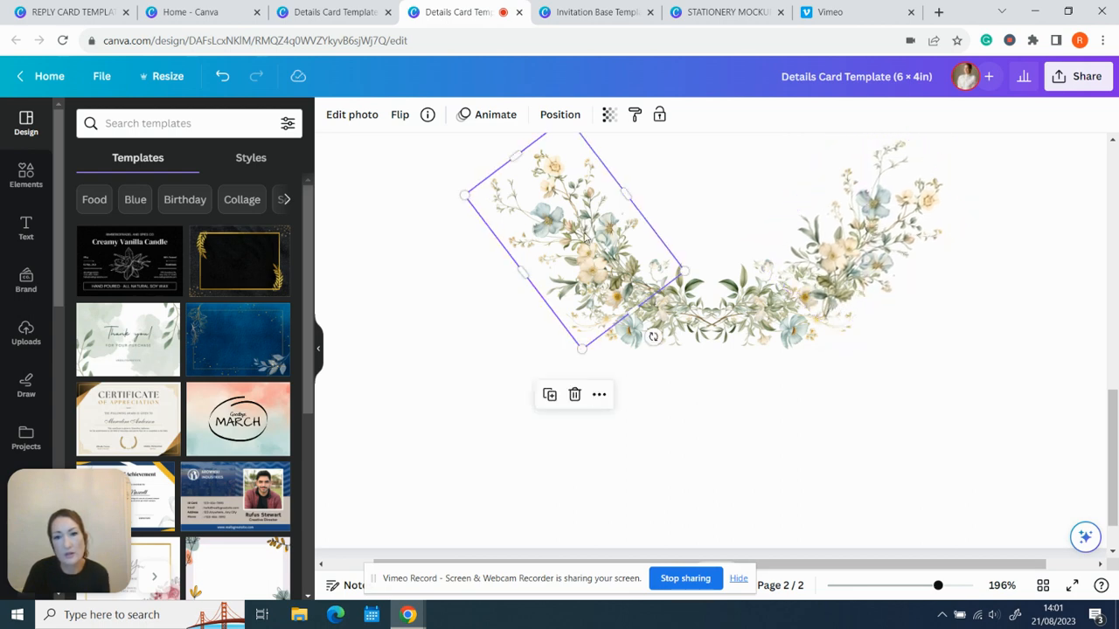
left_click_drag(579, 235, 549, 238)
left_click(737, 390)
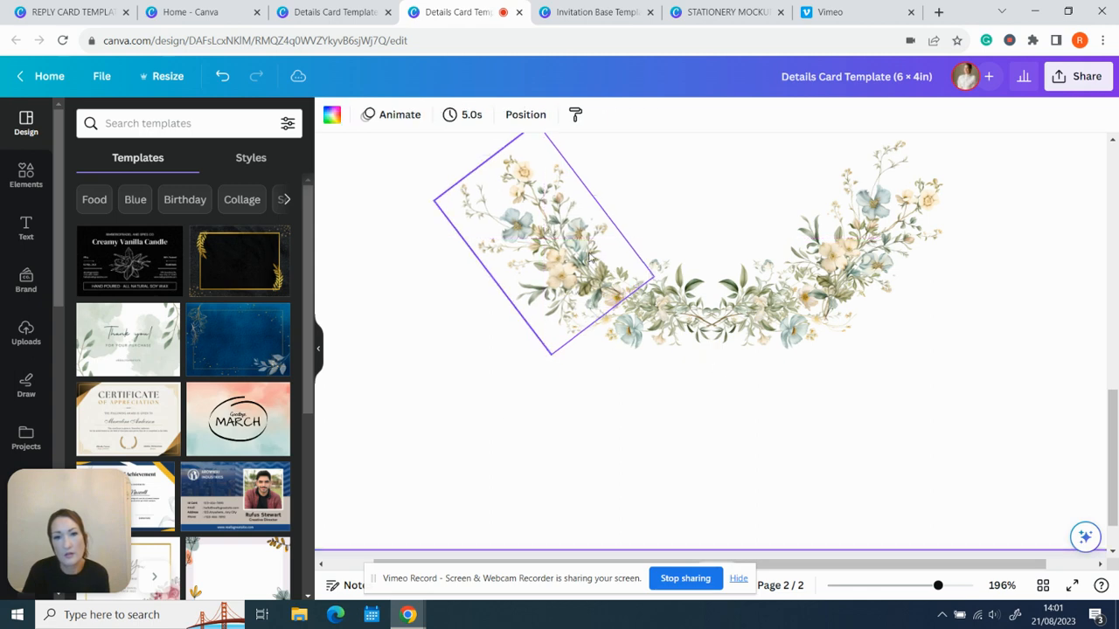
Fine-tune the tilt of the right and left flower sprays with slight rotations
left_click(587, 255)
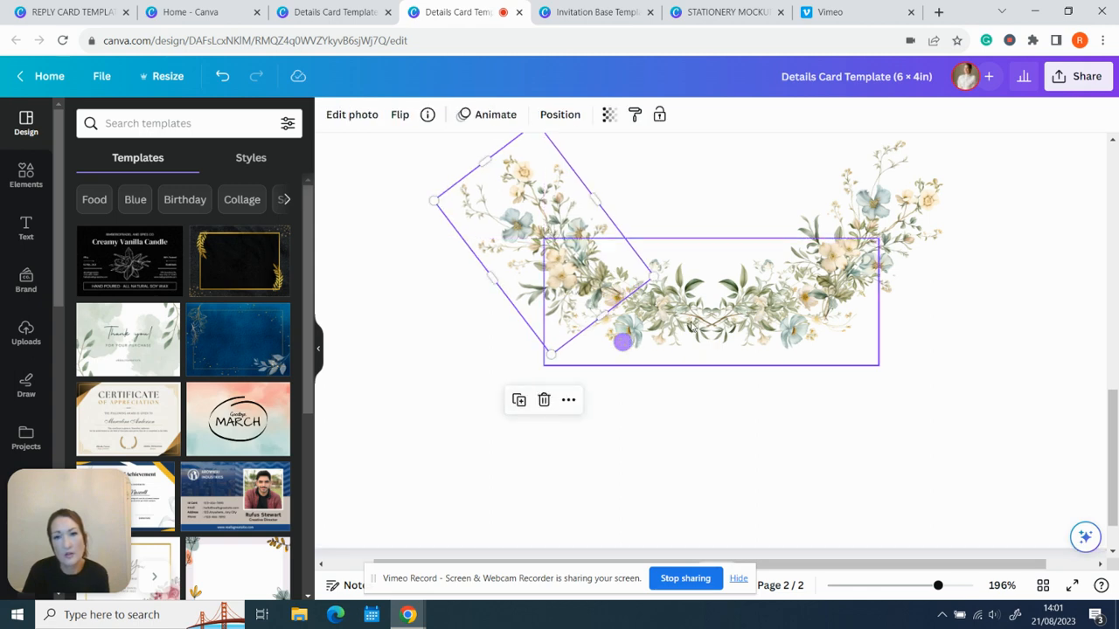
left_click(854, 225)
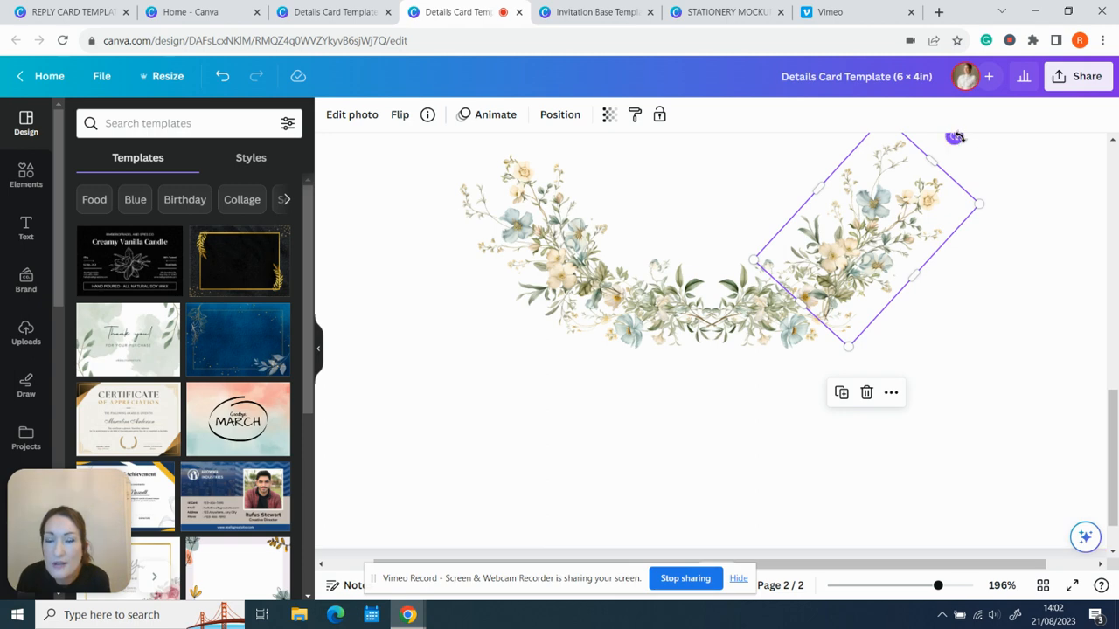
left_click_drag(954, 136, 960, 136)
left_click(537, 208)
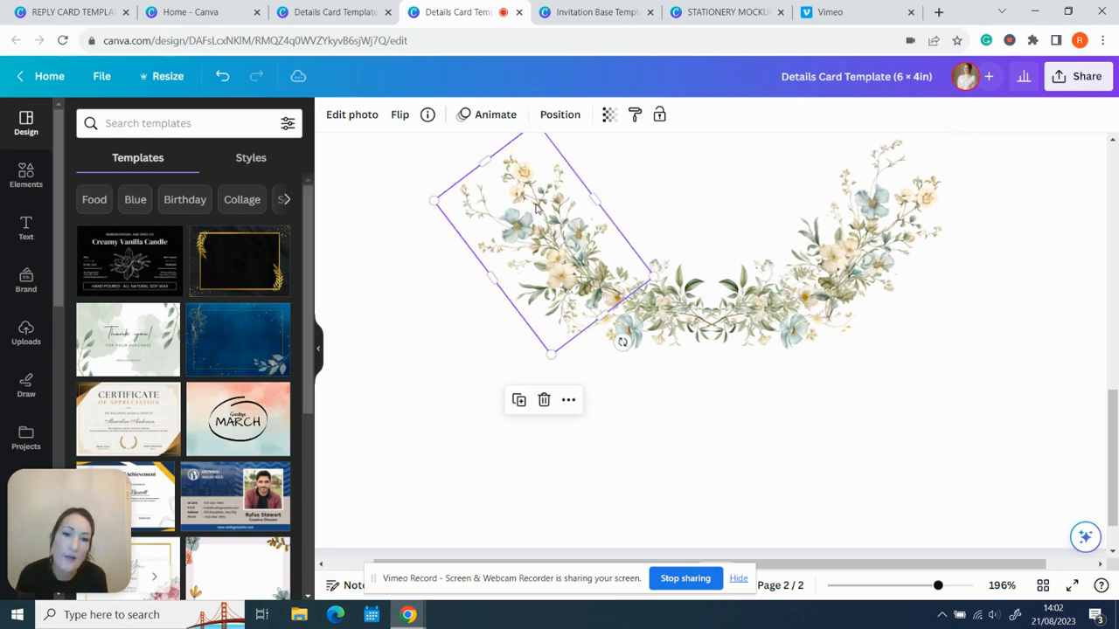
mouse_move(622, 342)
left_mouse_down()
mouse_move(632, 331)
mouse_move(614, 355)
mouse_move(641, 251)
mouse_move(612, 334)
left_mouse_up()
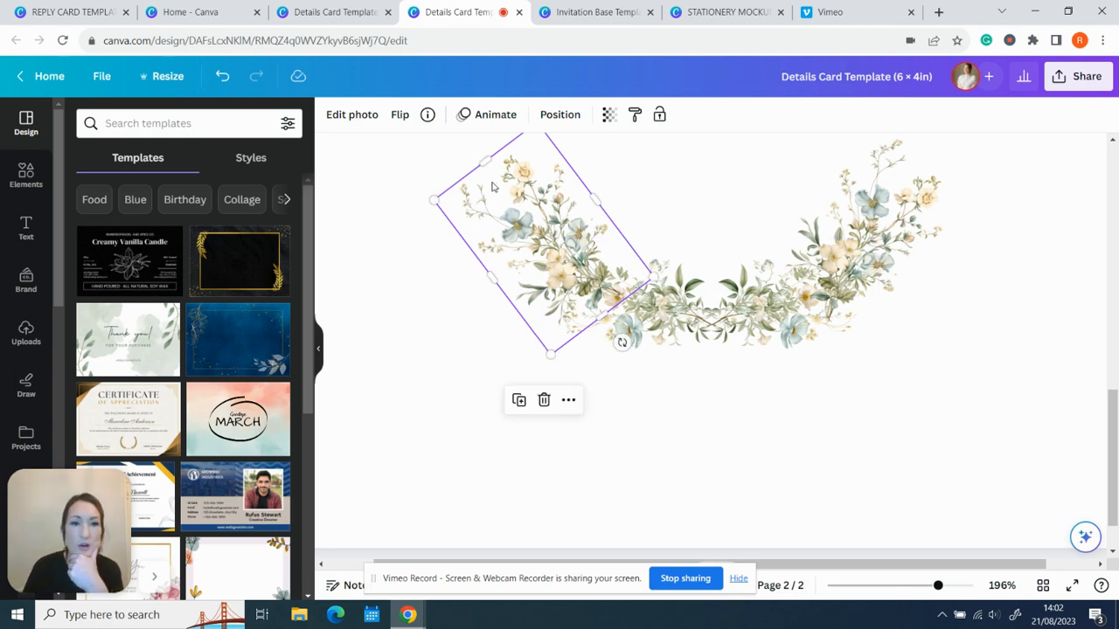
Flip the left flower spray horizontally to mirror the right one, and adjust its rotation slightly
left_click(399, 114)
left_click(415, 161)
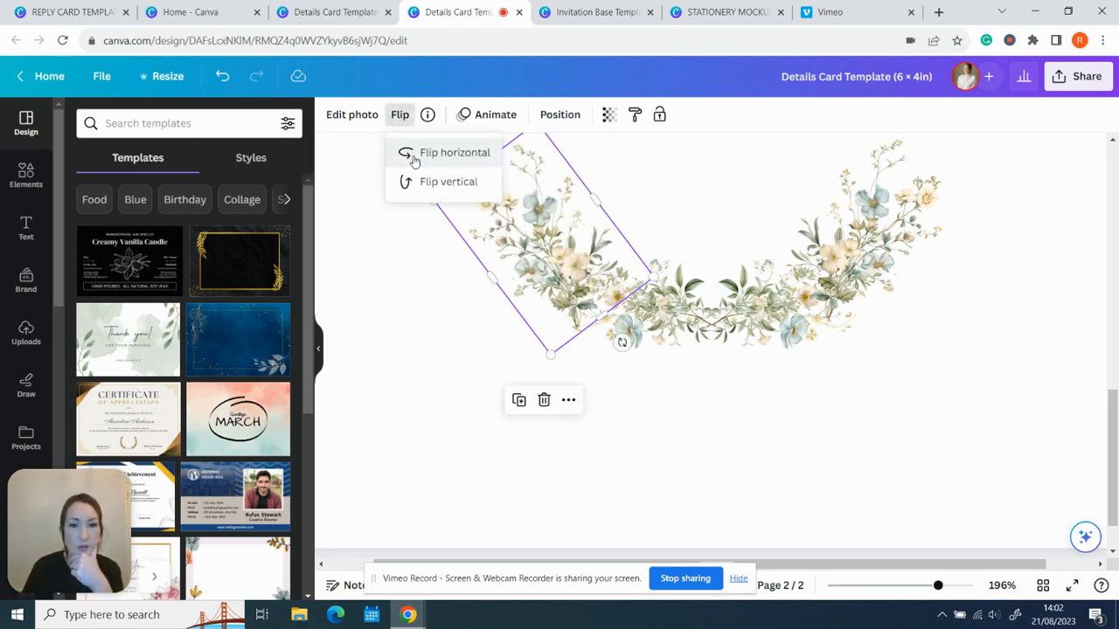
left_click_drag(621, 341, 631, 347)
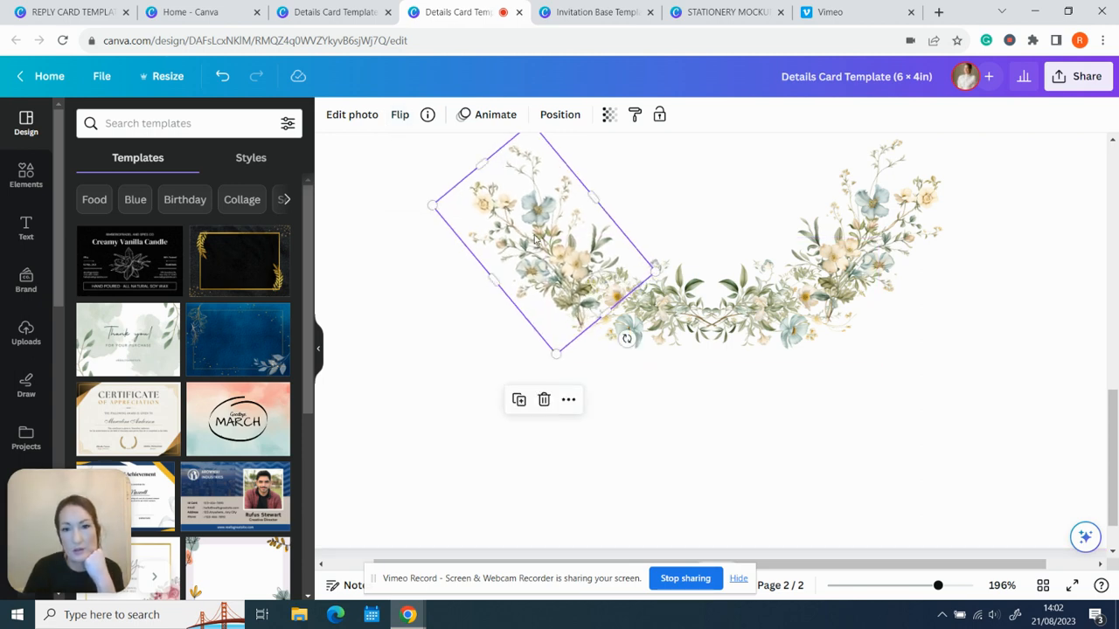
Overlap the left spray with the right one to match their tilt, and return it to the garland's left end
left_click_drag(535, 237, 804, 234)
left_click_drag(900, 337, 895, 347)
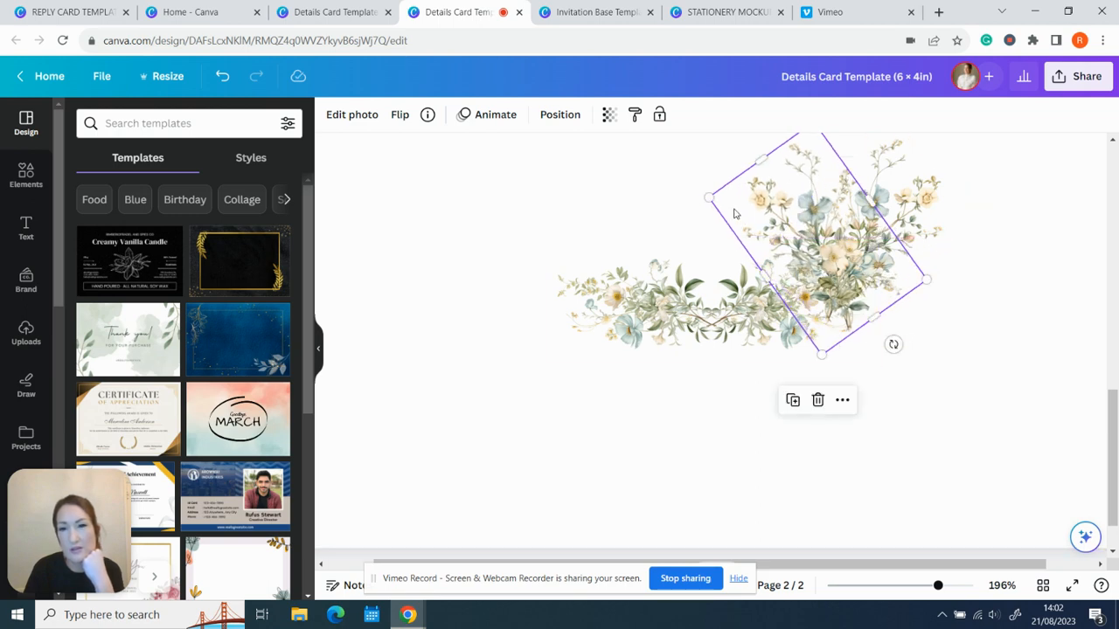
left_click_drag(737, 210, 480, 204)
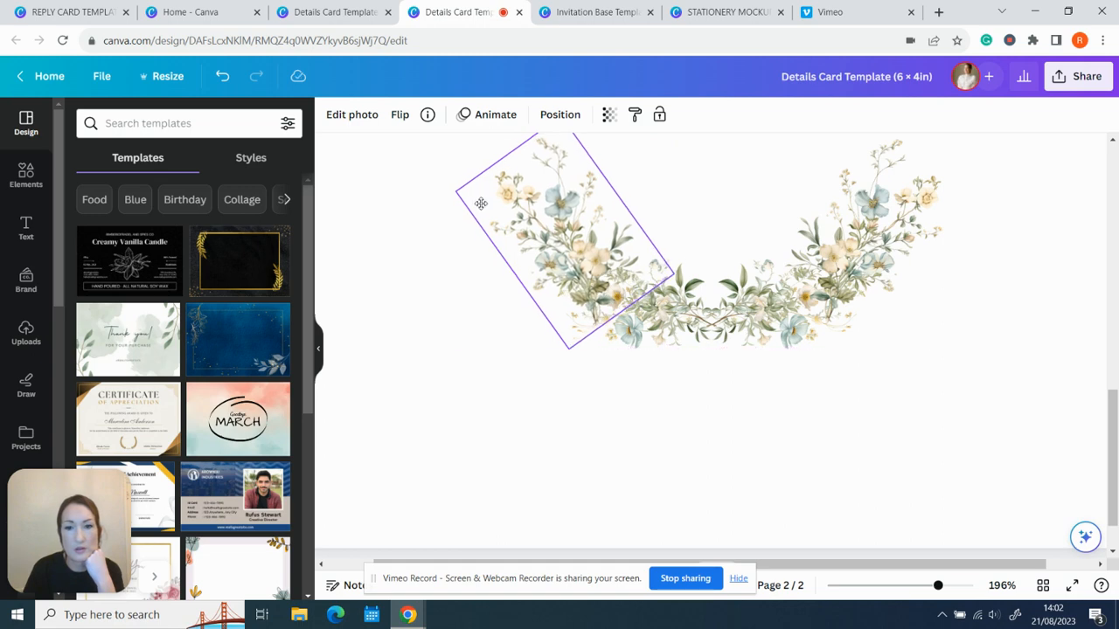
Align the left and right flower sprays with each other along their vertical middle
left_click(888, 225)
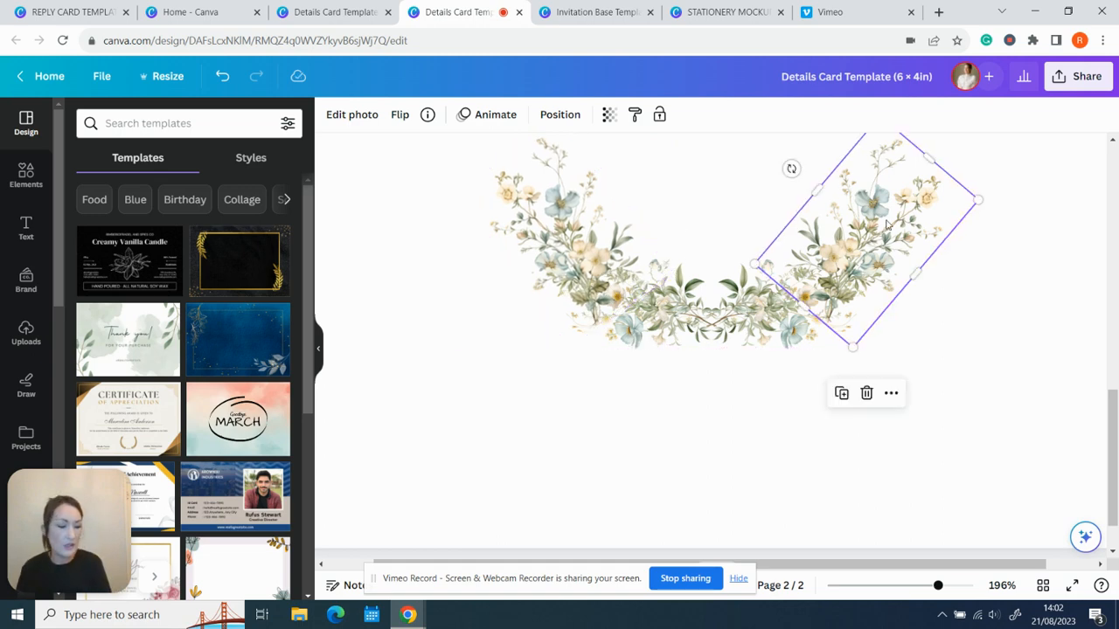
left_click(539, 197, "shift")
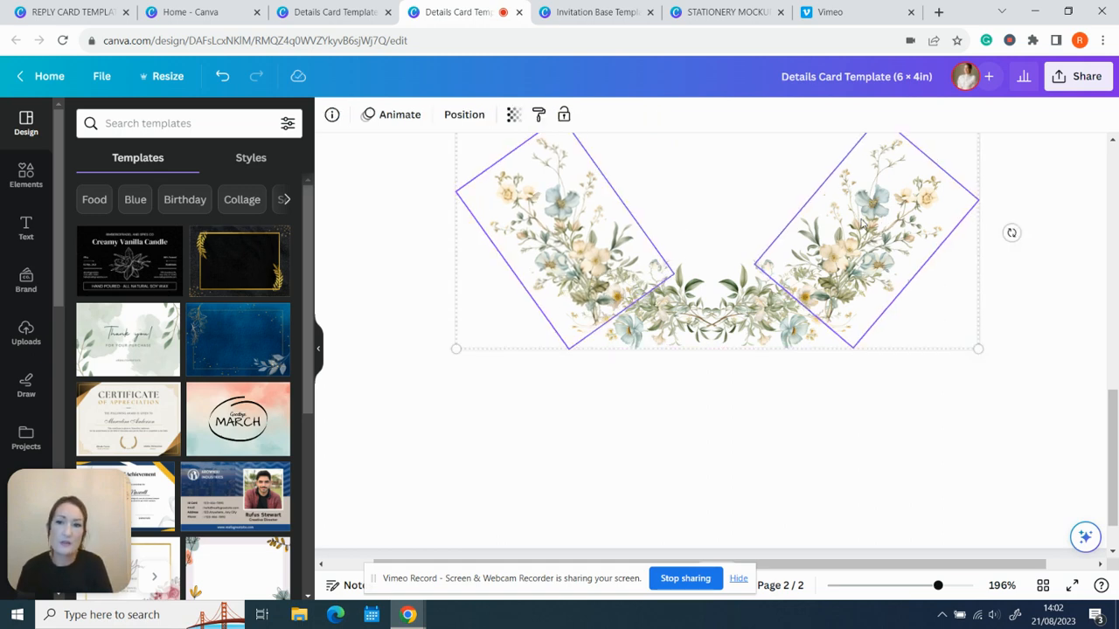
left_click(455, 116)
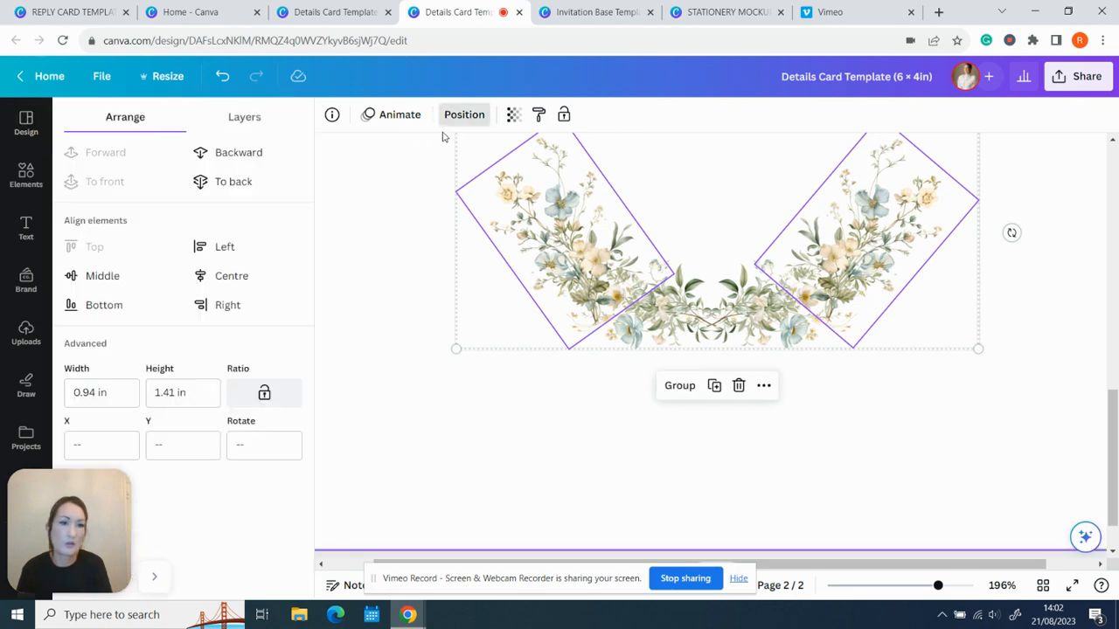
left_click(102, 276)
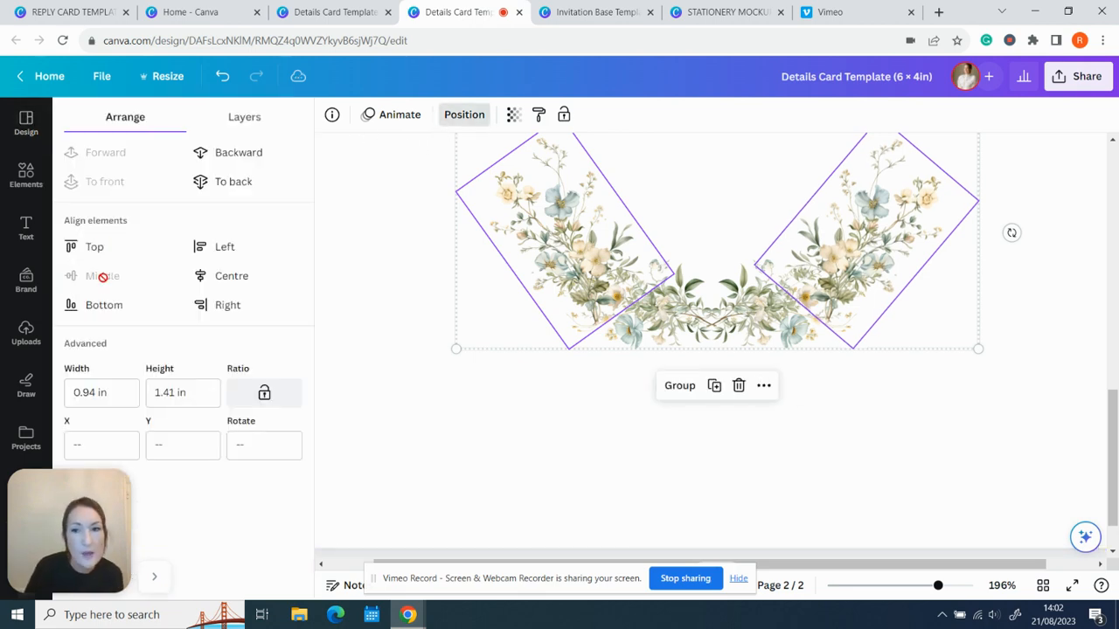
left_click_drag(543, 237, 844, 354)
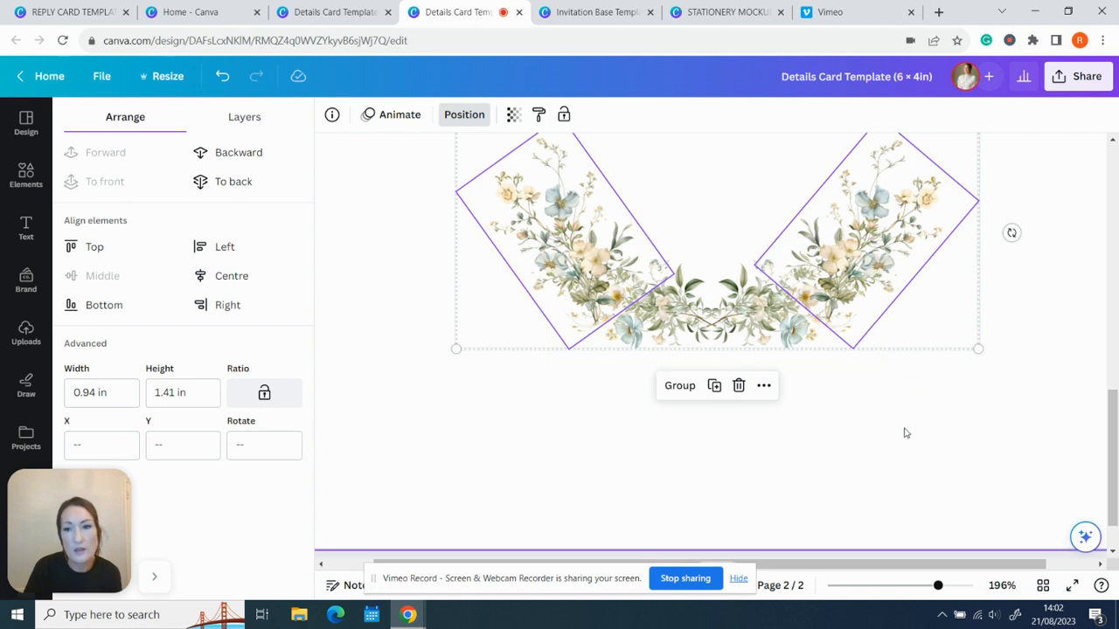
left_click(916, 399)
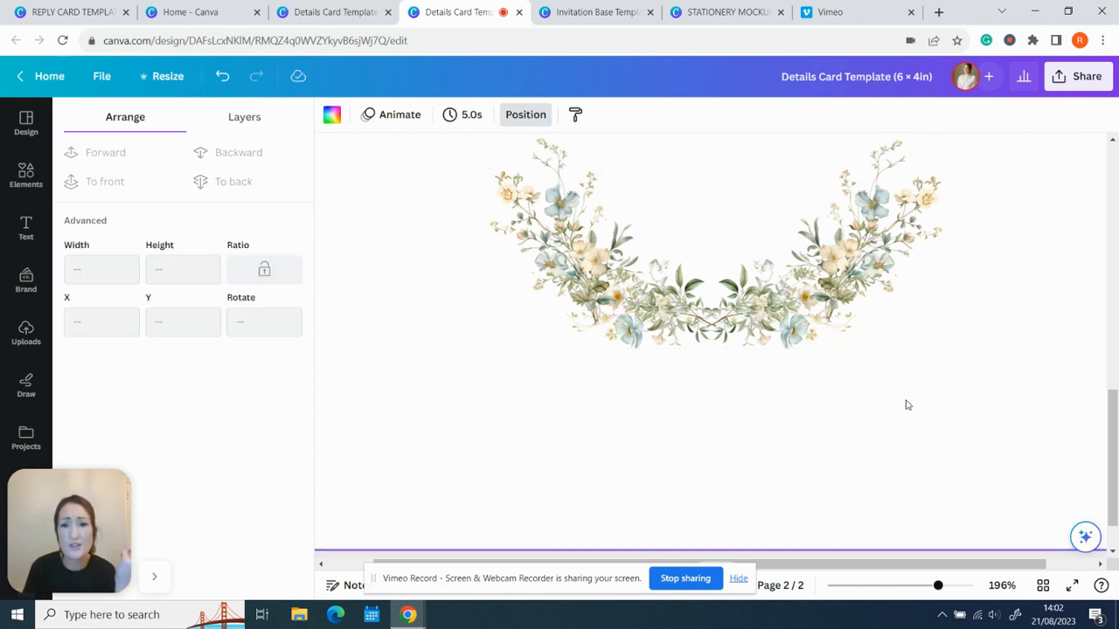
Group the garland and its two flower sprays on page 2 into a single element
scroll(919, 411, "up", 1)
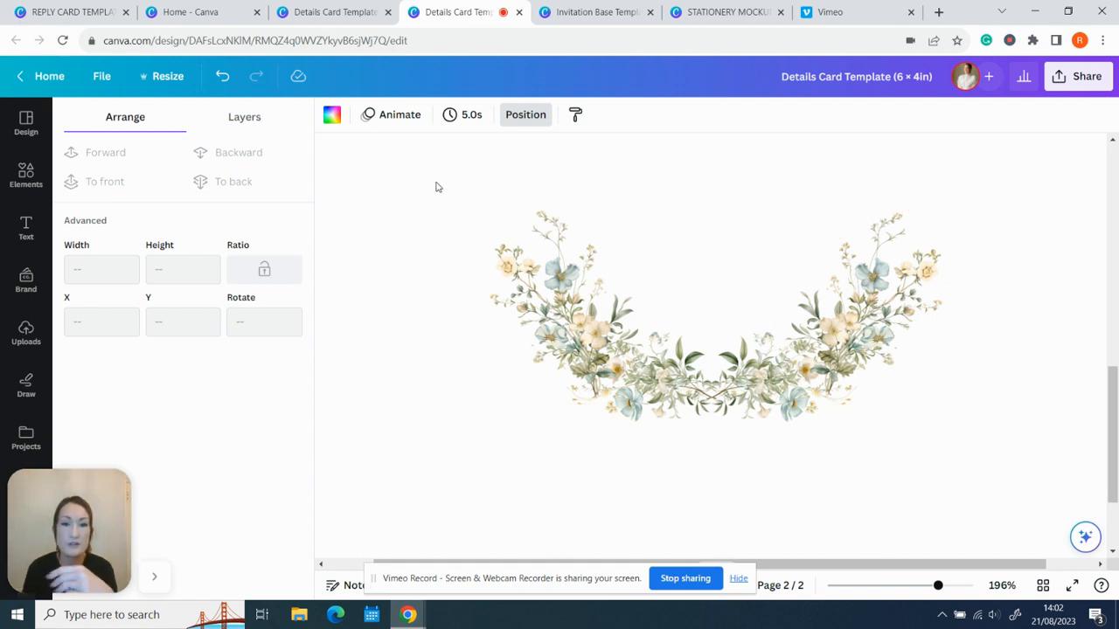
left_click_drag(436, 183, 1000, 451)
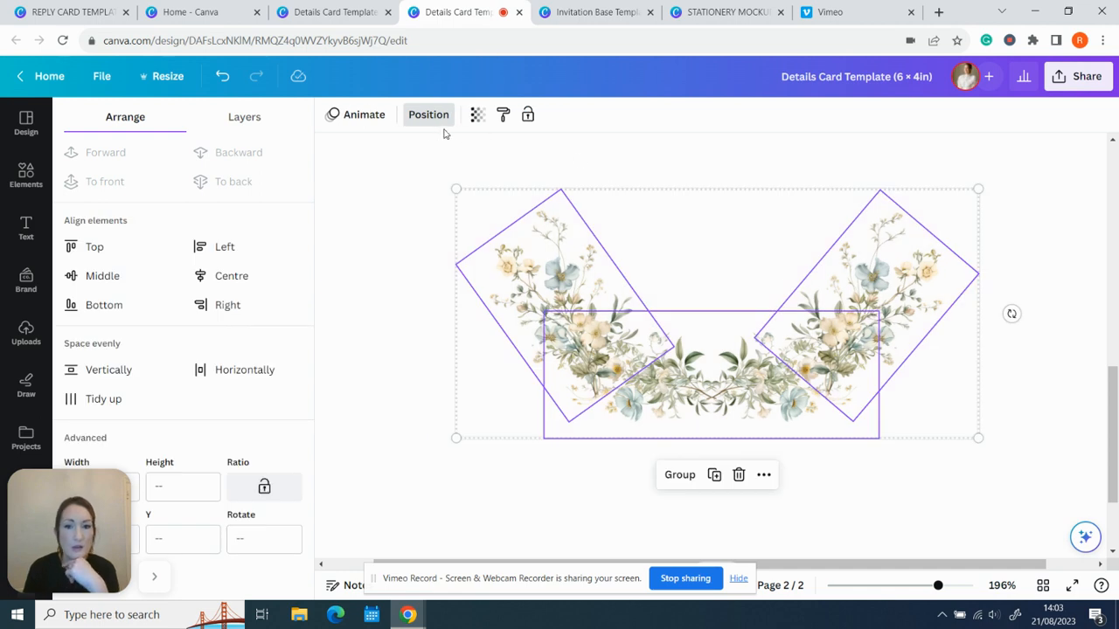
left_click(680, 475)
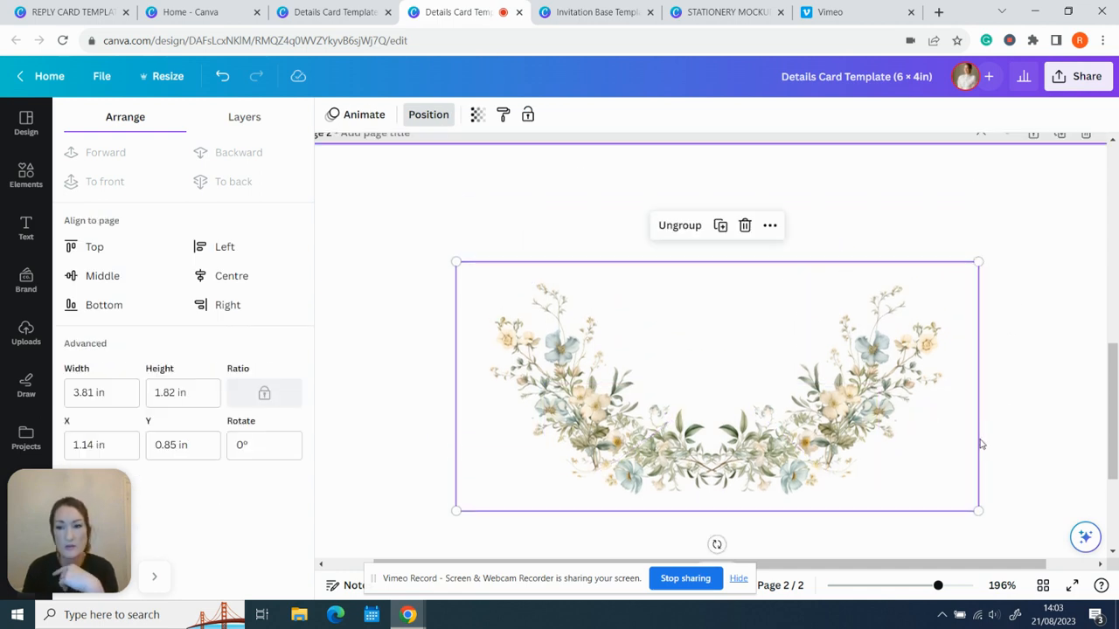
left_click(815, 417)
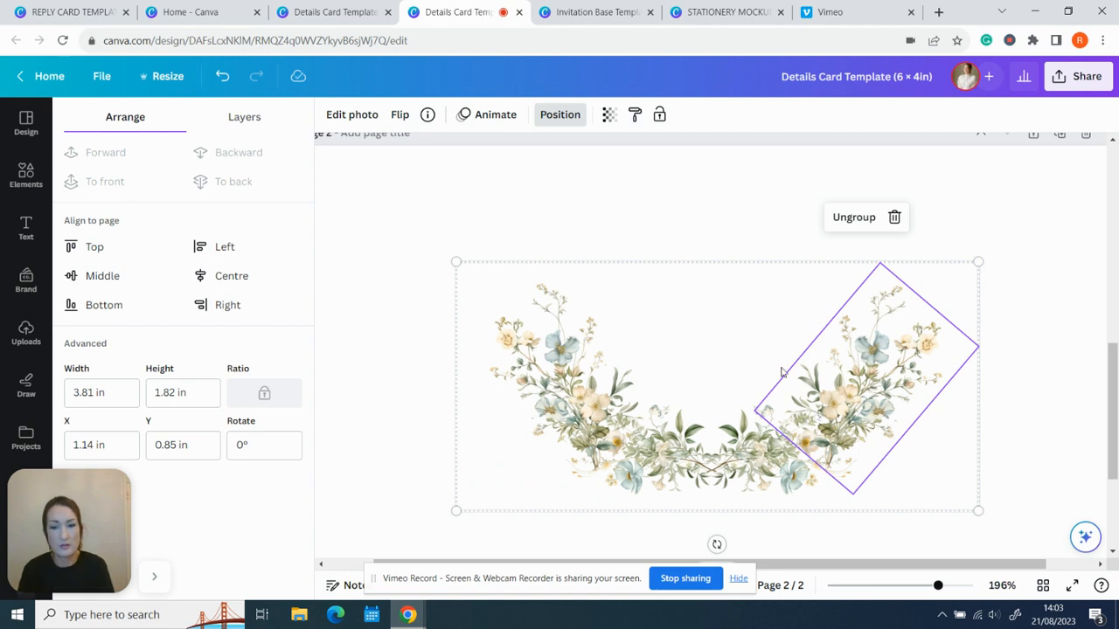
left_click(684, 250)
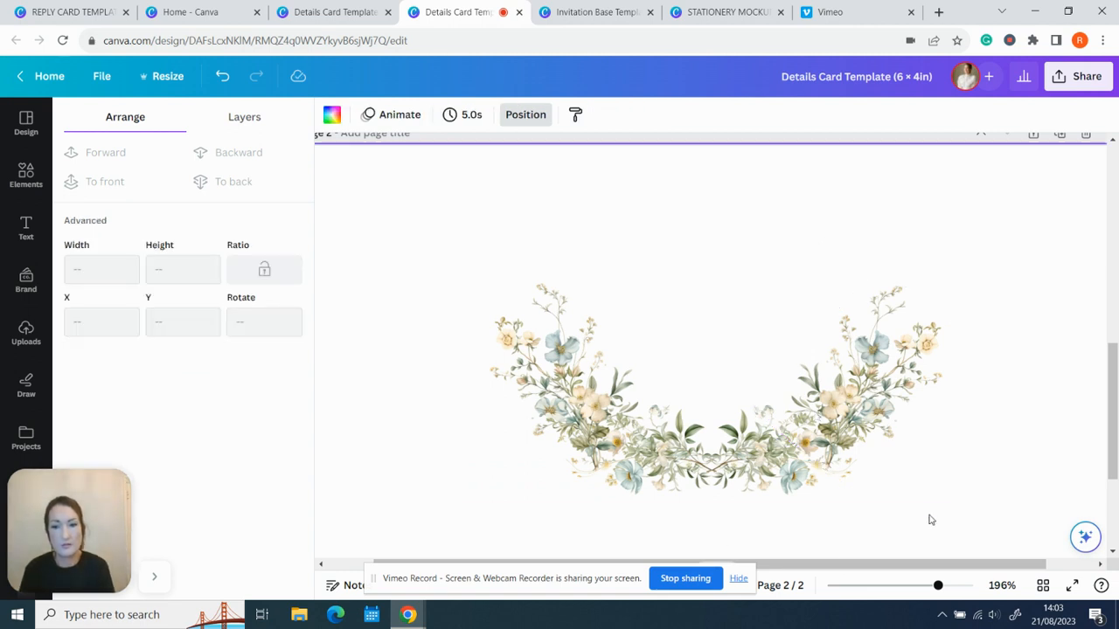
Delete the floral header on page 1 and paste a copy of the grouped garland from page 2 in its place
left_click_drag(938, 587, 892, 586)
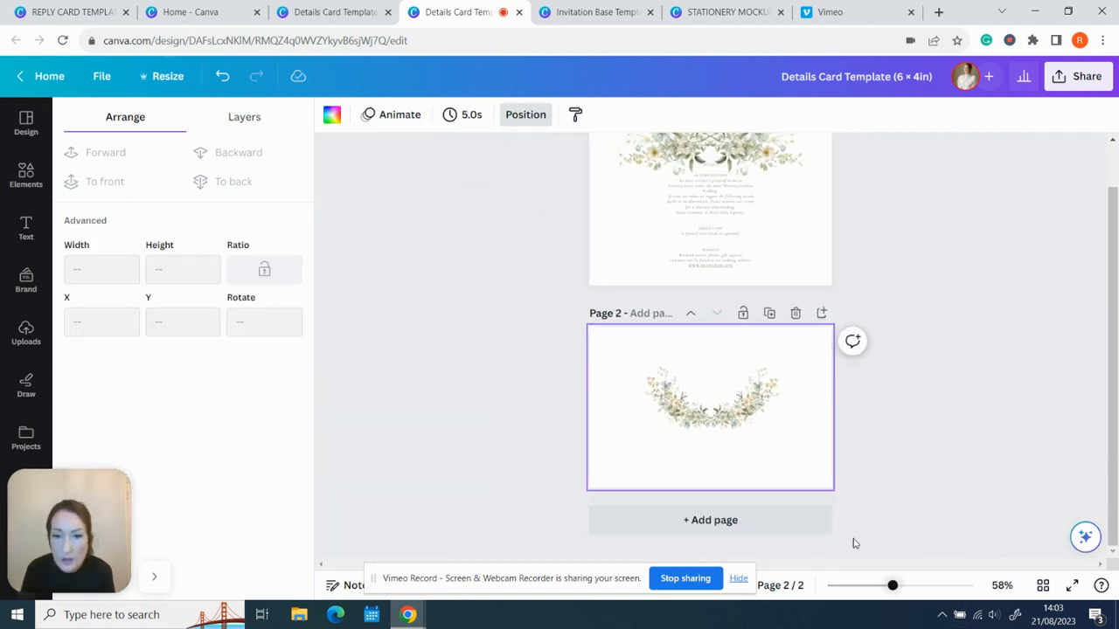
left_click_drag(589, 353, 828, 464)
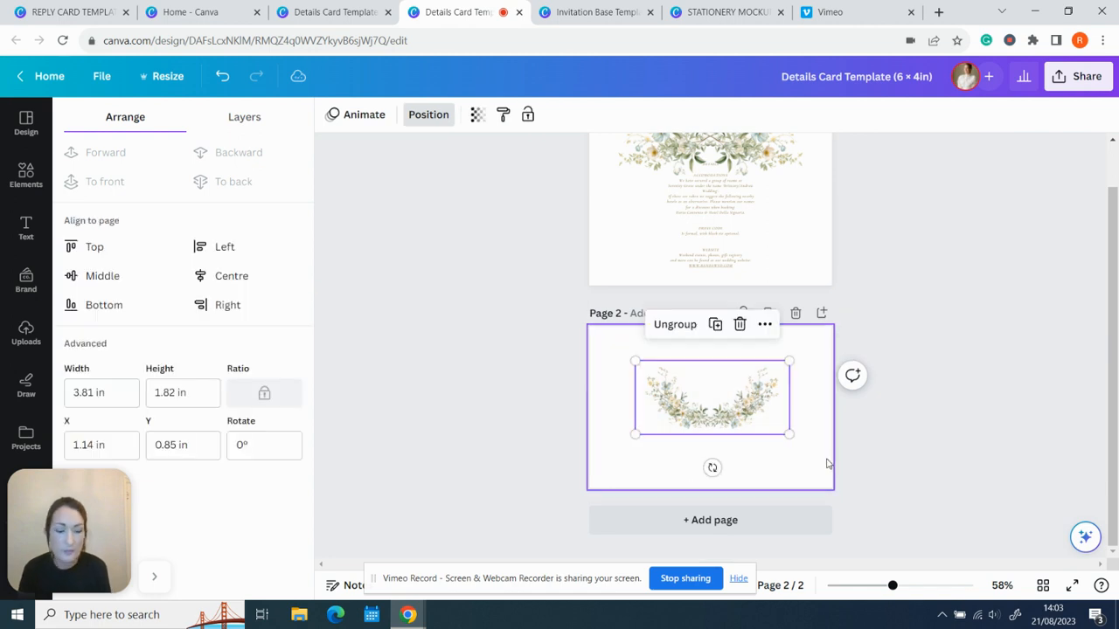
scroll(828, 464, "up", 1)
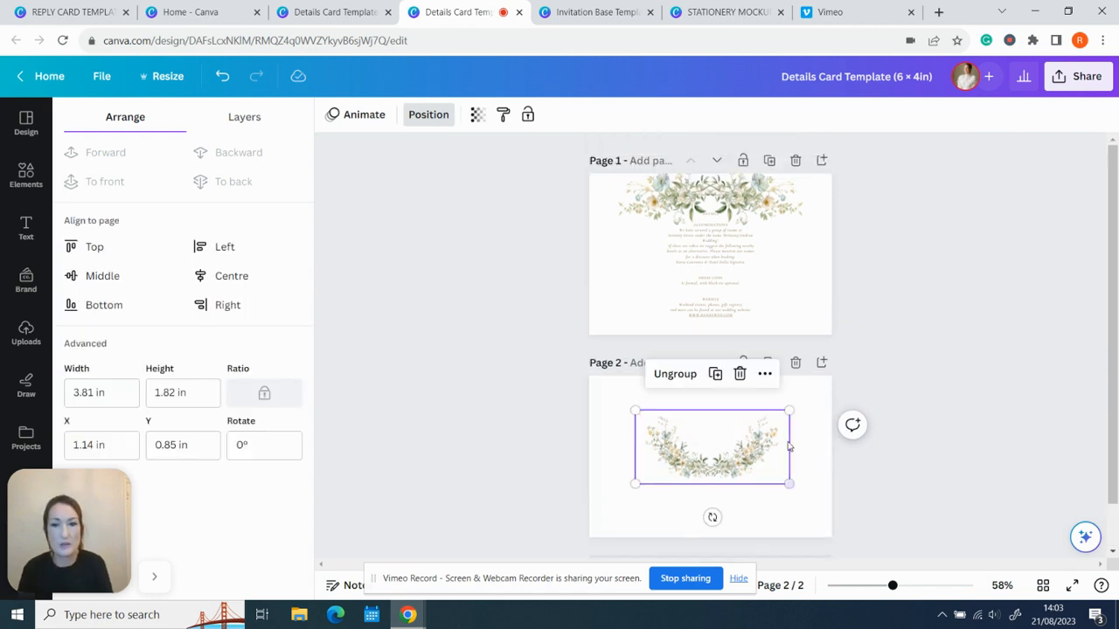
left_click(725, 197)
key("Delete")
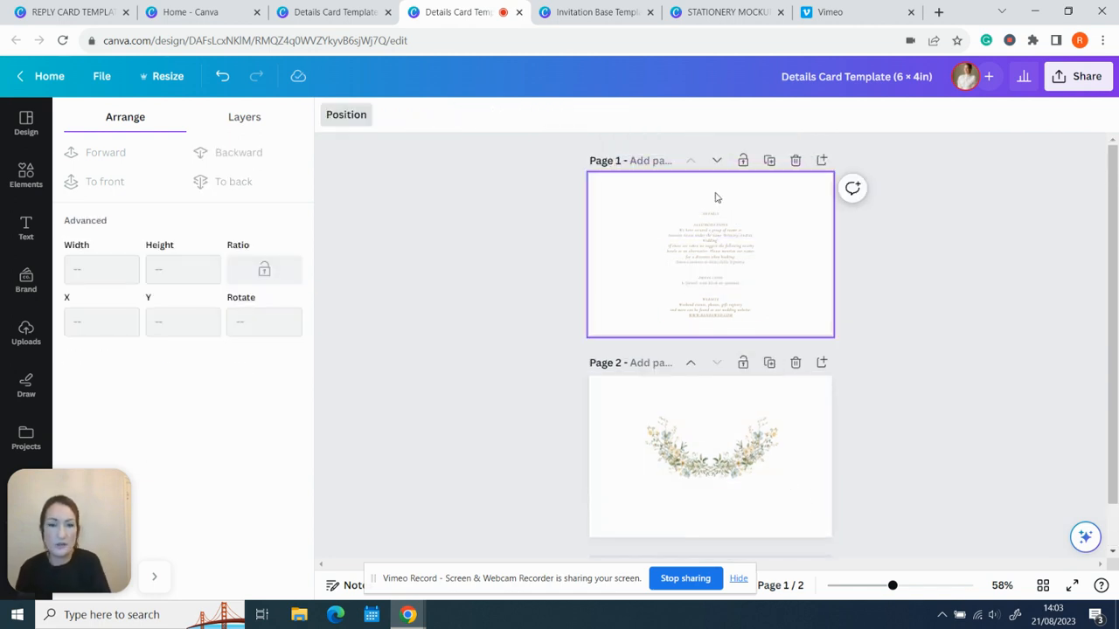
key("ctrl+v")
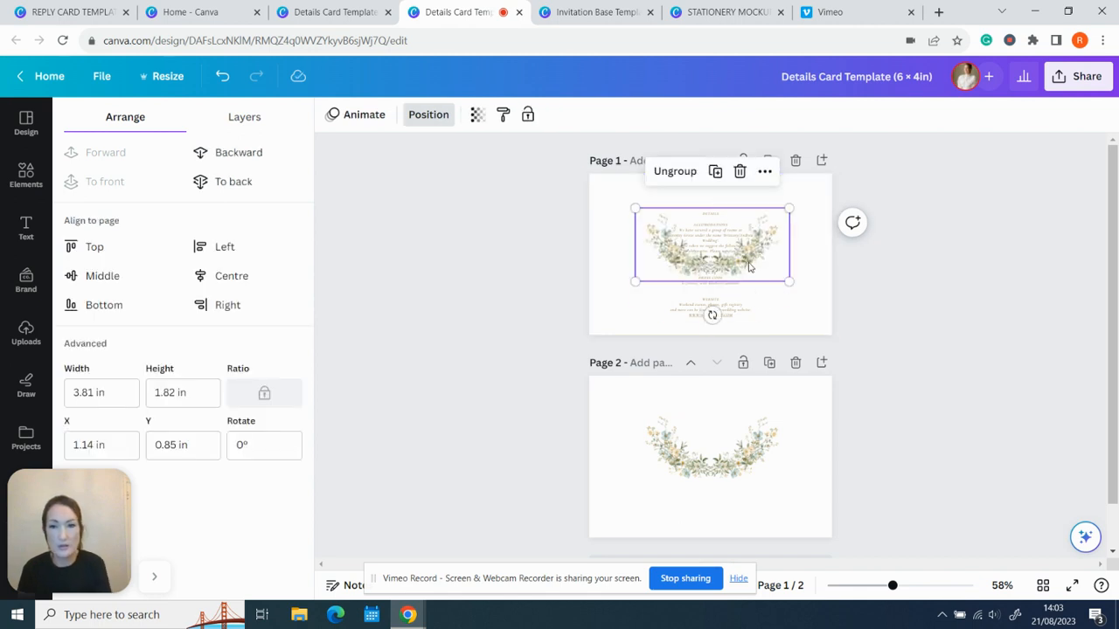
Resize the pasted garland to about 2.23 in wide and place it over the start of the details text
left_click_drag(749, 267, 746, 318)
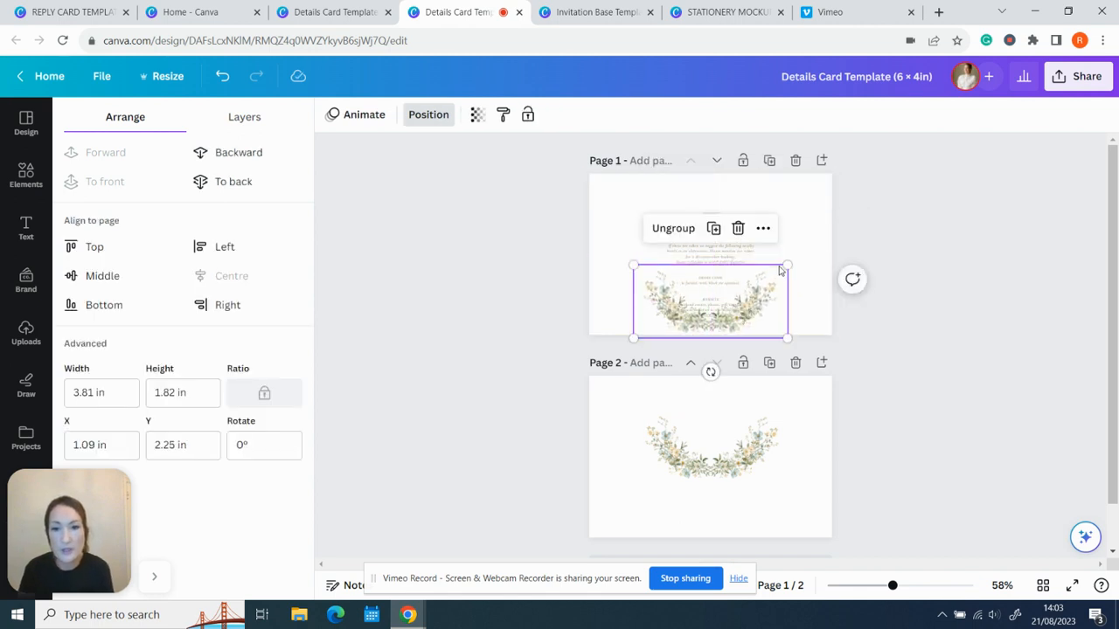
left_click_drag(787, 265, 933, 187)
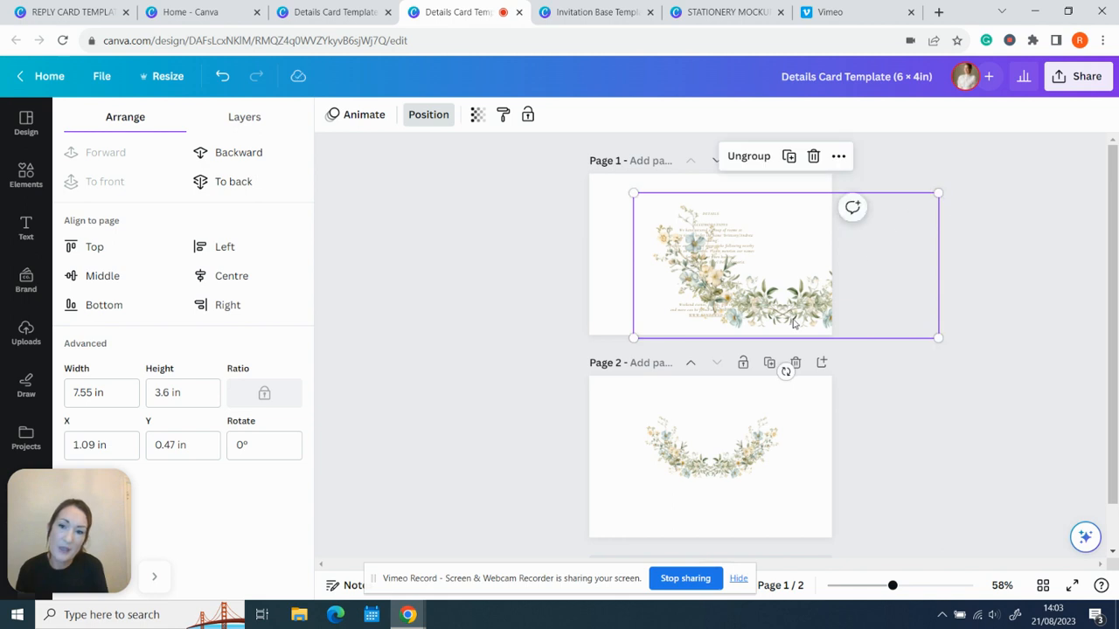
left_click_drag(775, 311, 744, 275)
left_click_drag(882, 166, 727, 229)
Widen the details text box to about 4.98 in and move it lower on the card, centred horizontally
left_click(752, 272)
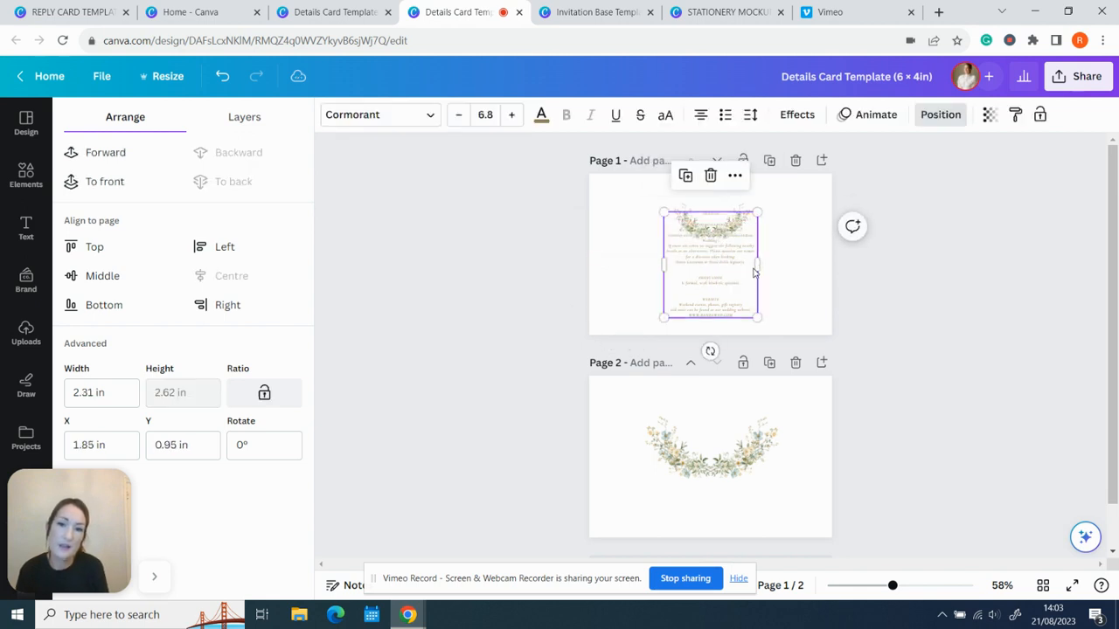
left_click_drag(817, 266, 827, 261)
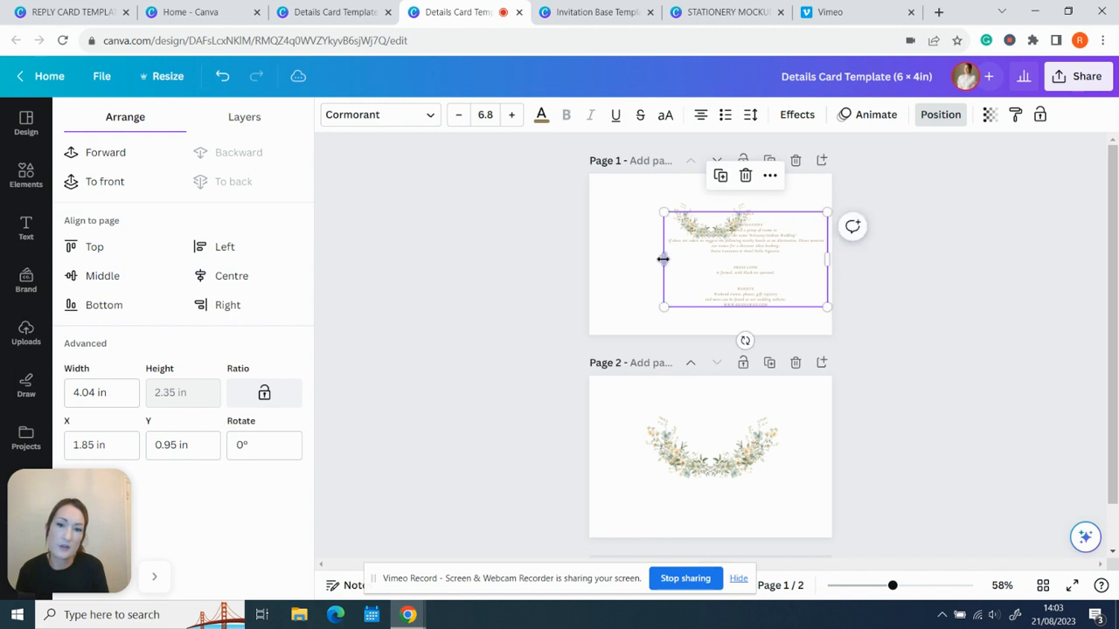
left_click_drag(659, 259, 626, 260)
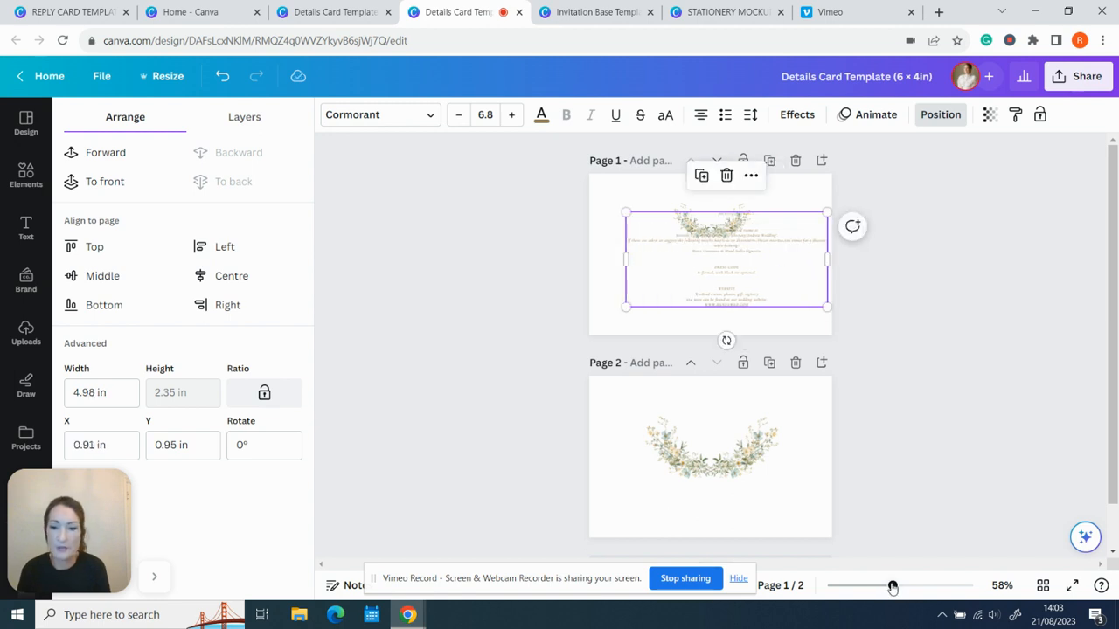
left_click_drag(892, 587, 918, 586)
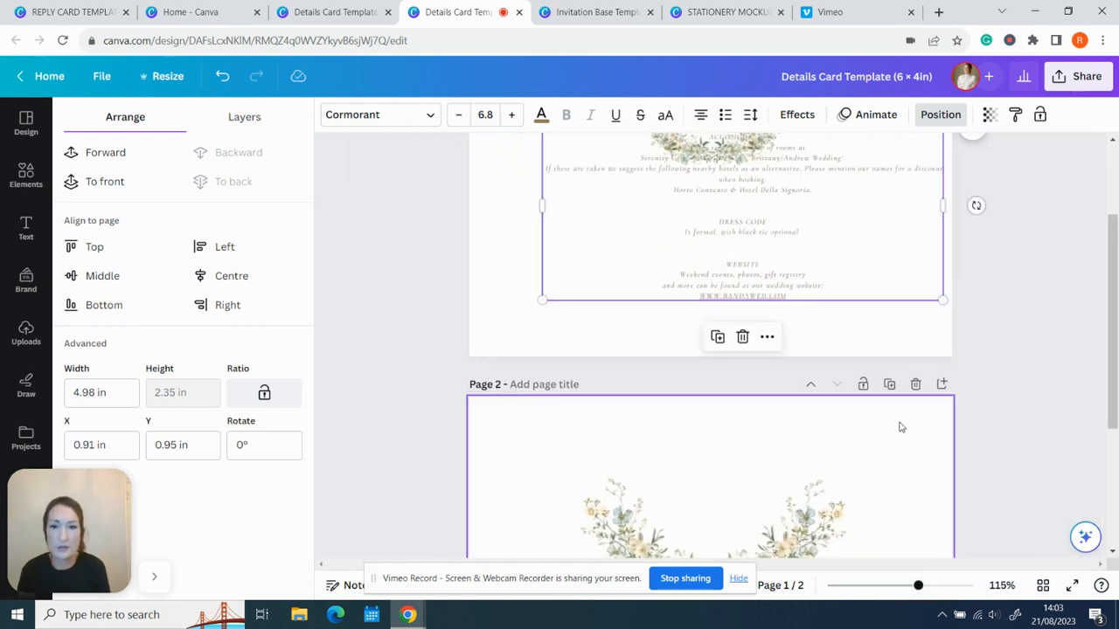
scroll(901, 427, "up", 3)
left_click_drag(866, 324, 836, 356)
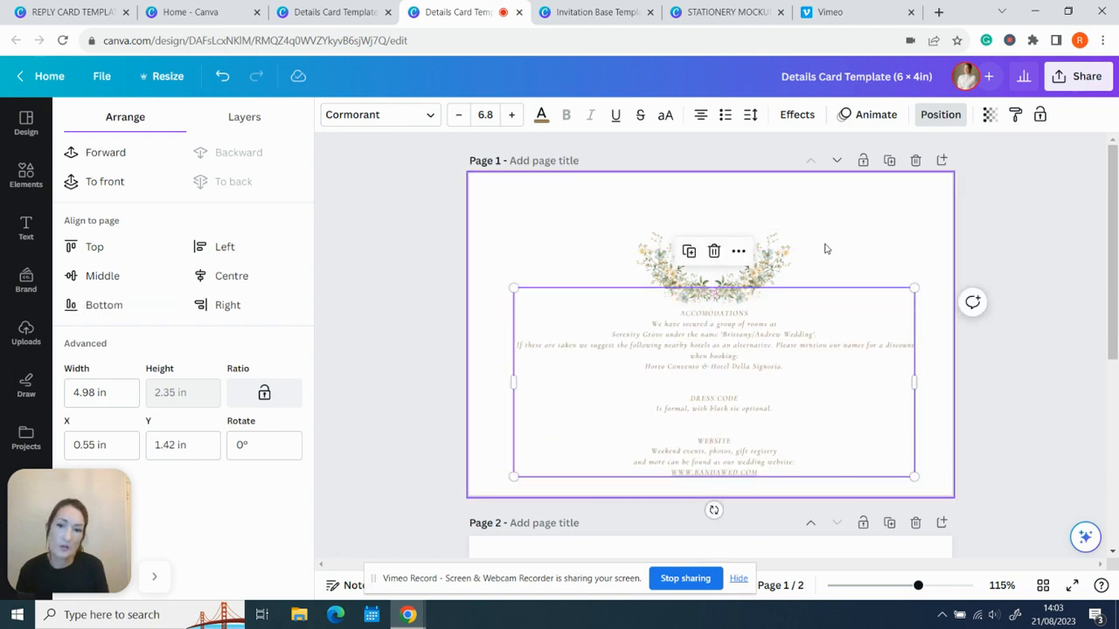
Move the garland left, clear of the DETAILS heading, and add two blank lines below the heading
left_click(759, 280)
left_click_drag(713, 259, 595, 253)
left_click(737, 300)
left_click(736, 300)
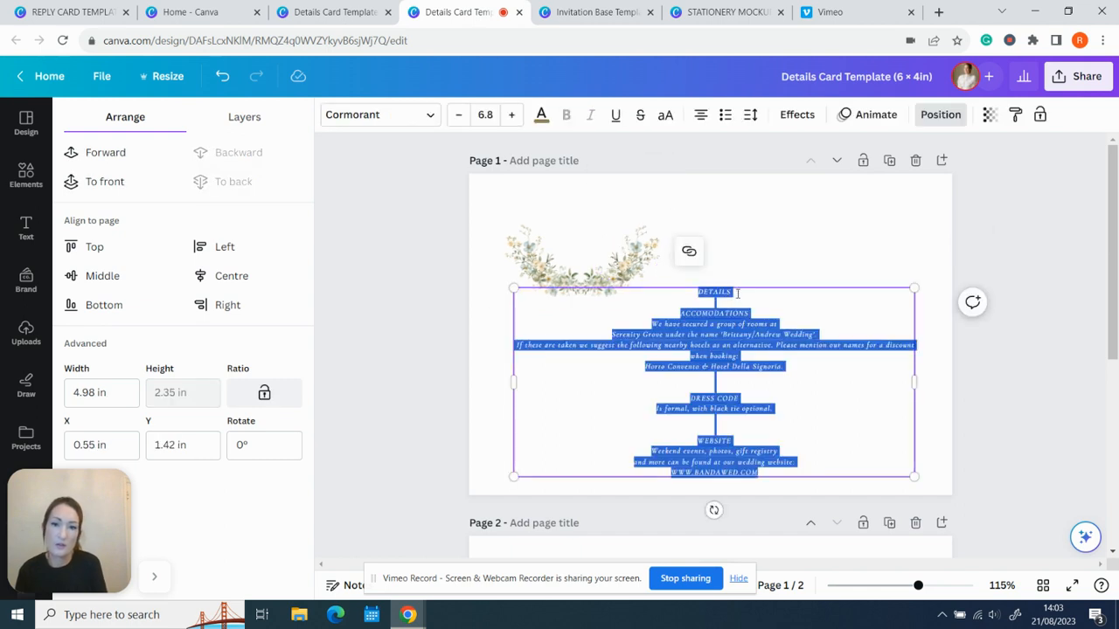
left_click(737, 294)
key("Return")
key("Return")
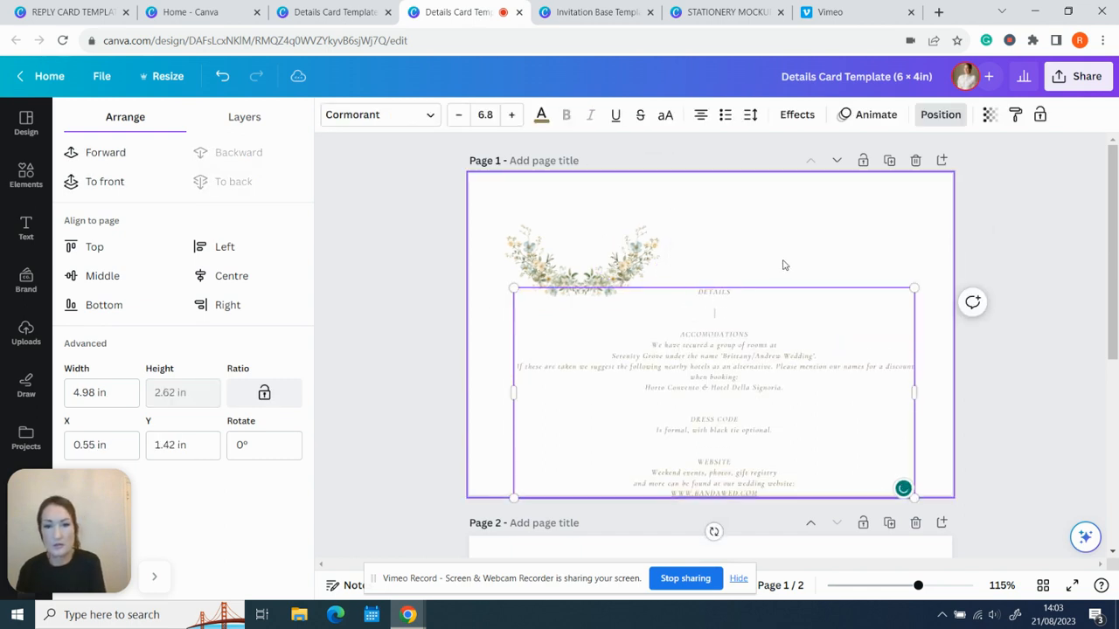
left_click(874, 264)
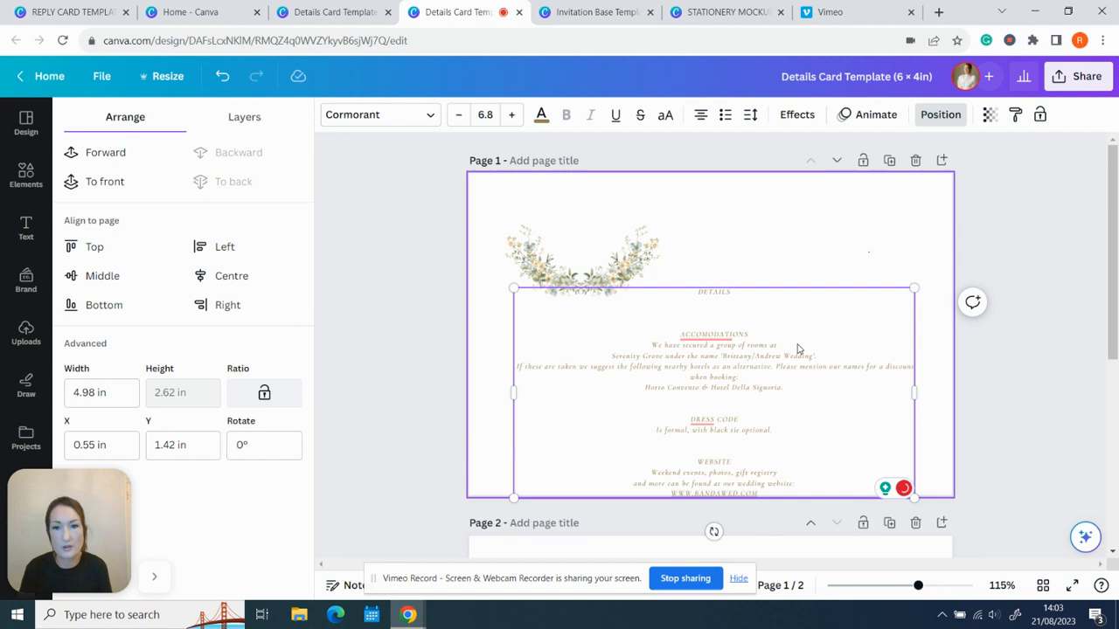
Move the details text block up to about Y 0.82 in and add more blank lines above ACCOMODATIONS
left_click(754, 374)
left_click(592, 276)
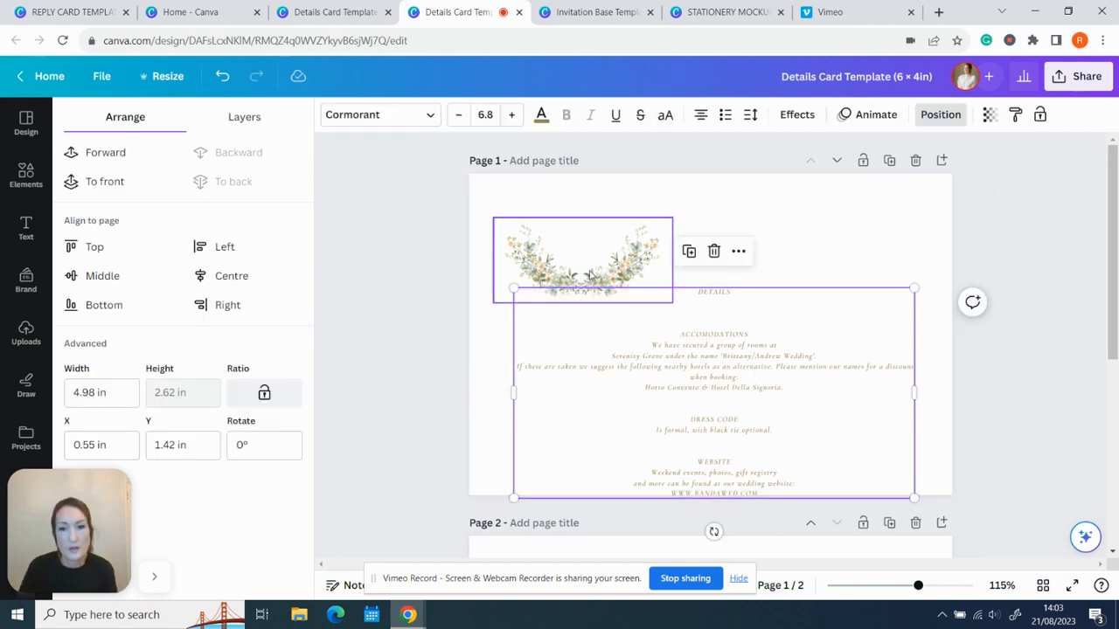
left_click_drag(741, 327, 740, 299)
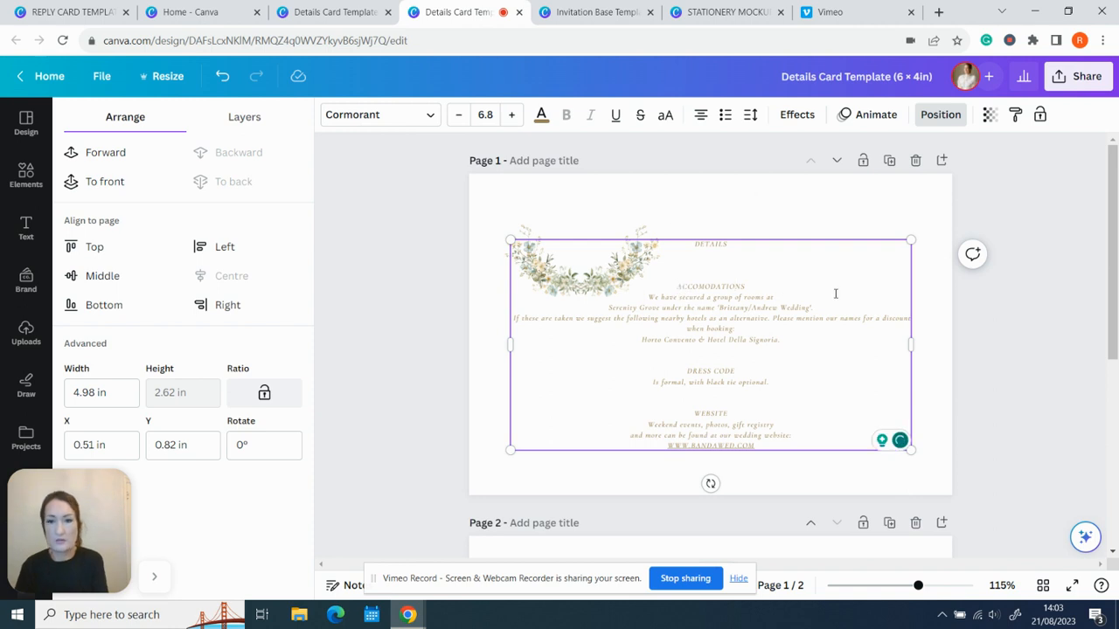
key("Return")
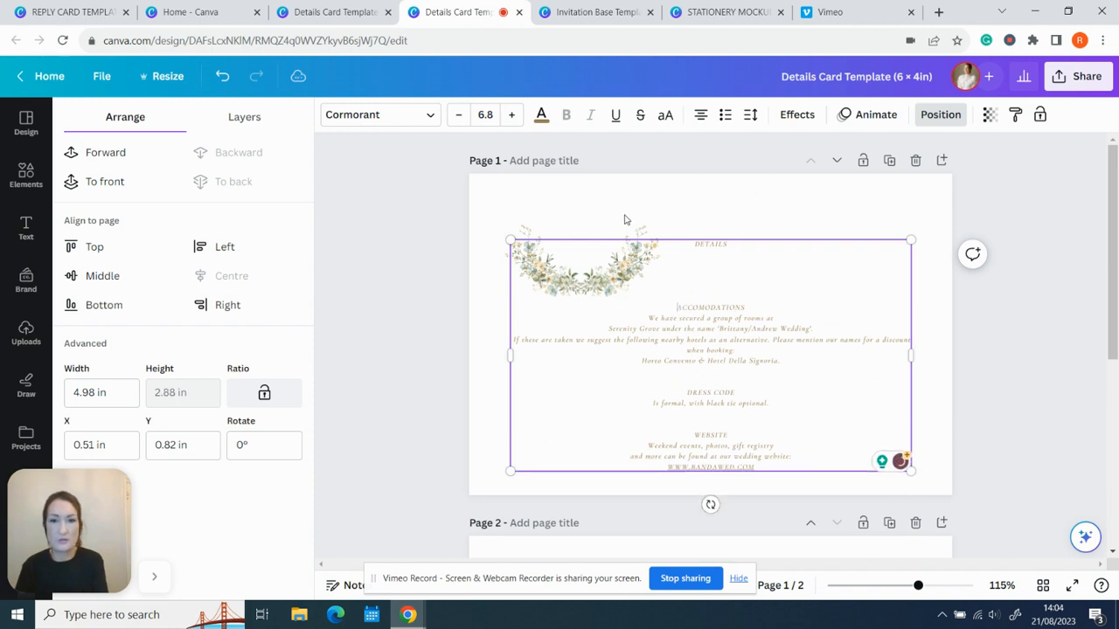
key("Return")
Centre the garland horizontally on the card around the DETAILS heading, at about Y 0.57 in
left_click(625, 219)
left_click(629, 260)
left_click_drag(605, 285, 730, 284)
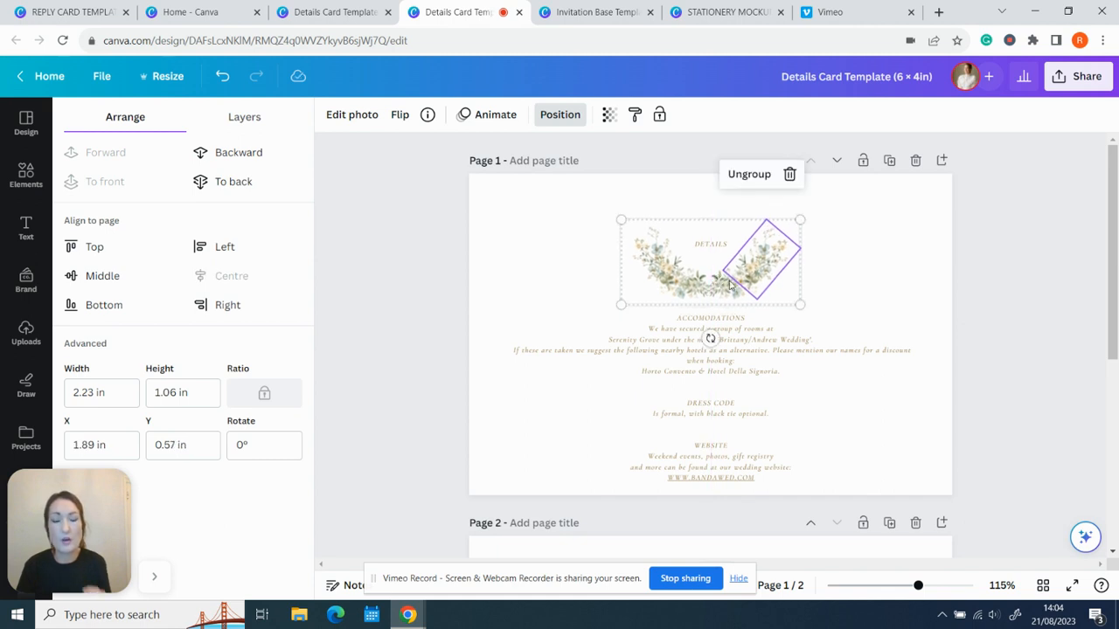
left_click(883, 276)
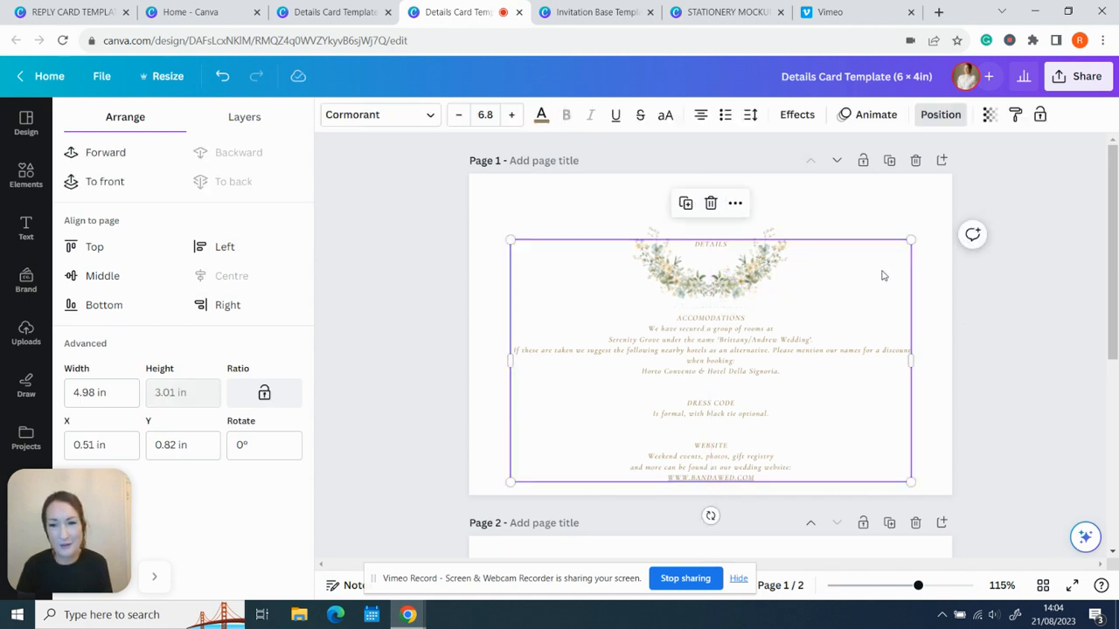
left_click(884, 215)
Nudge the garland up to about Y 0.51 in and shift the details text up slightly so the heading sits inside it
left_click(752, 274)
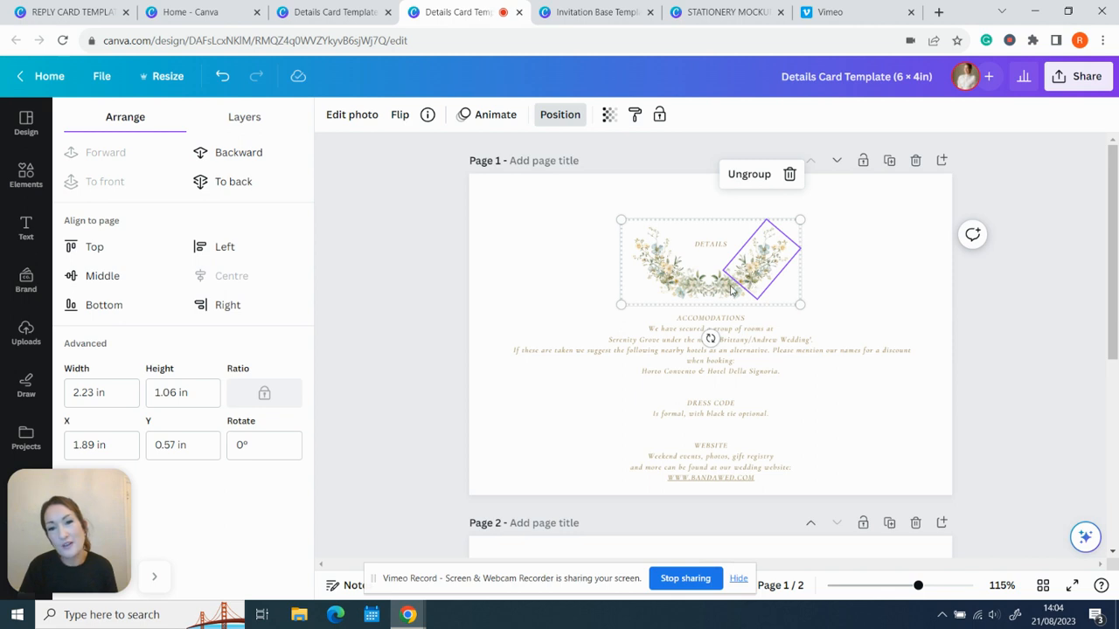
left_click_drag(732, 291, 732, 278)
left_click(881, 186)
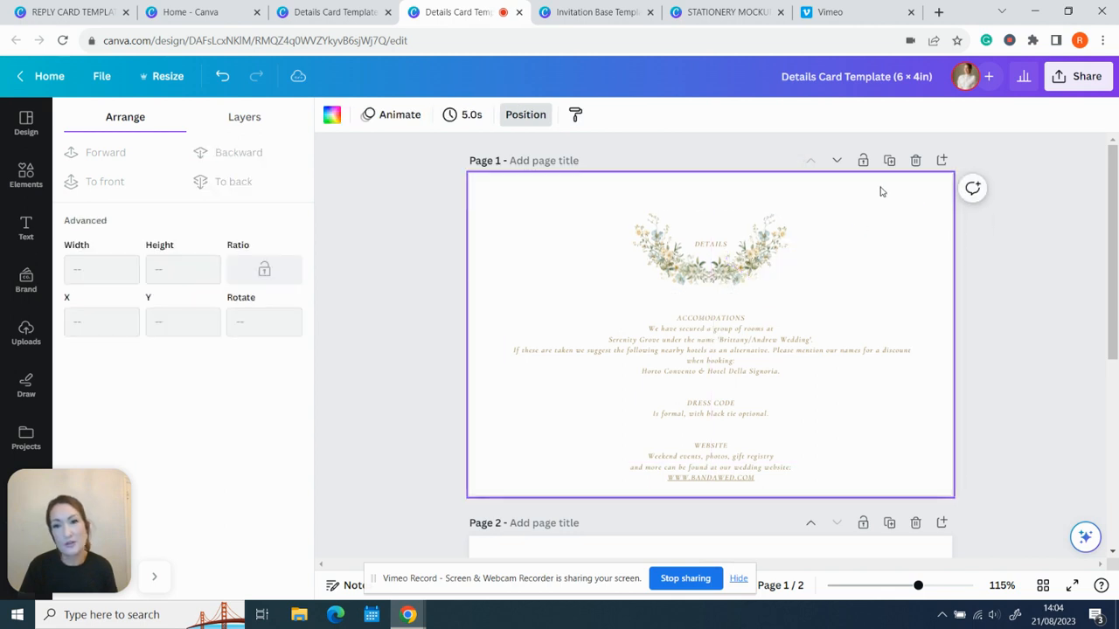
left_click(751, 265)
left_click_drag(760, 261, 757, 266)
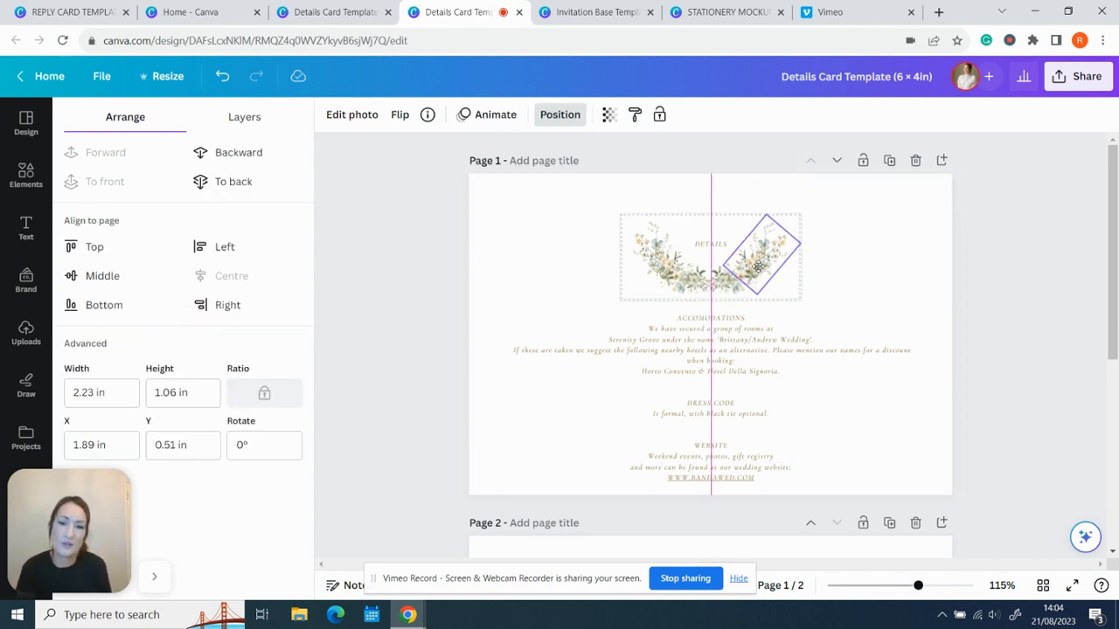
left_click(867, 212)
left_click(763, 267)
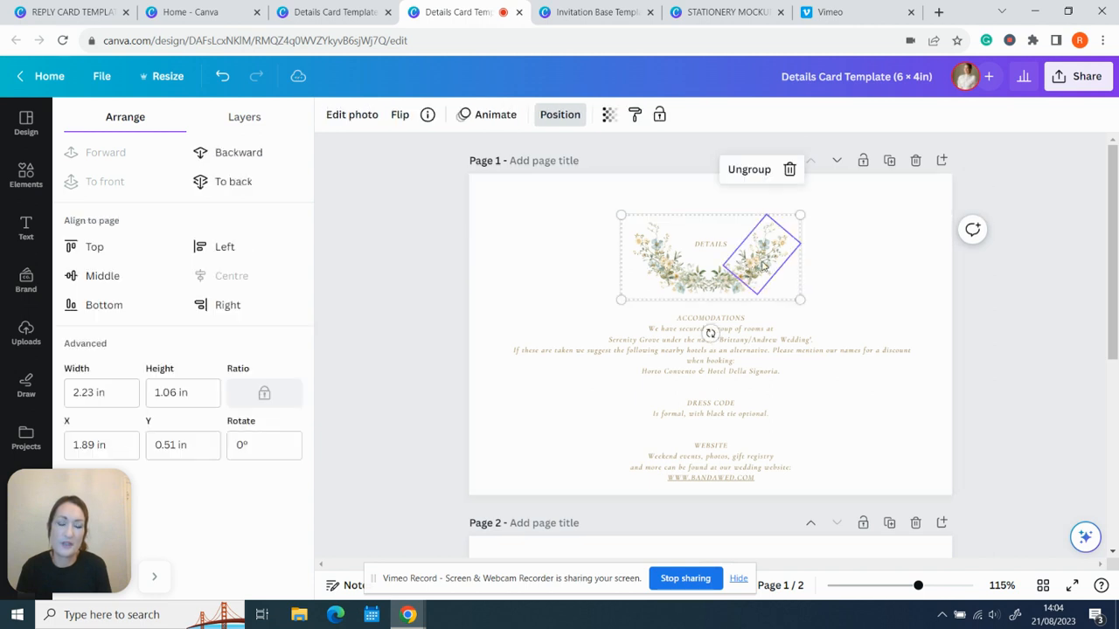
left_click(799, 359)
left_click_drag(800, 359, 800, 354)
left_click(889, 205)
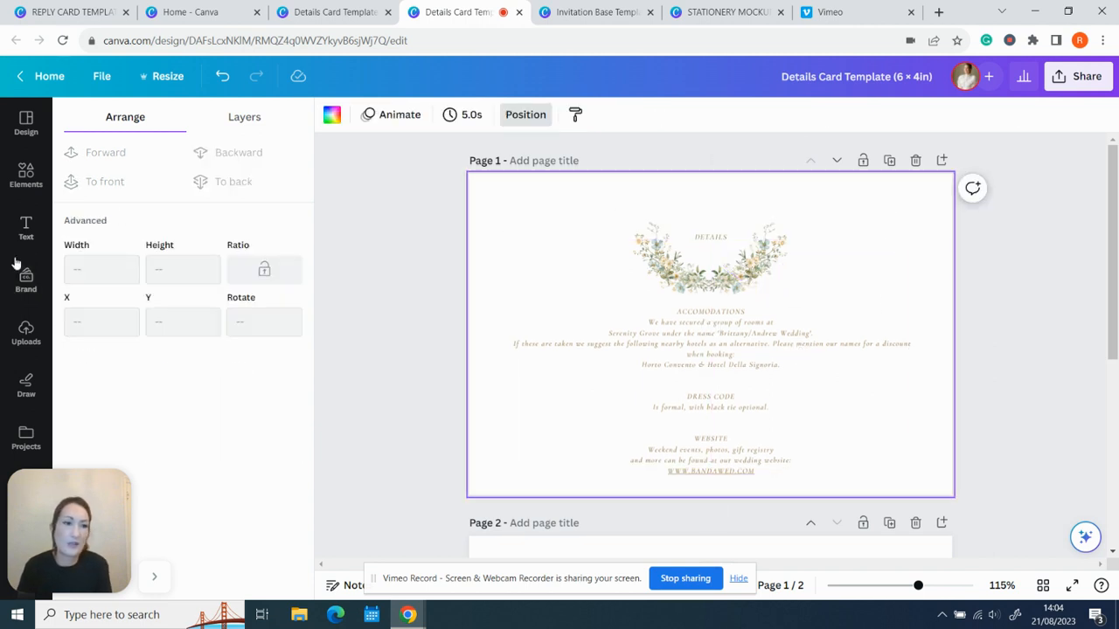
Delete the grouped garland from page 1, leaving only the details text
left_click(15, 186)
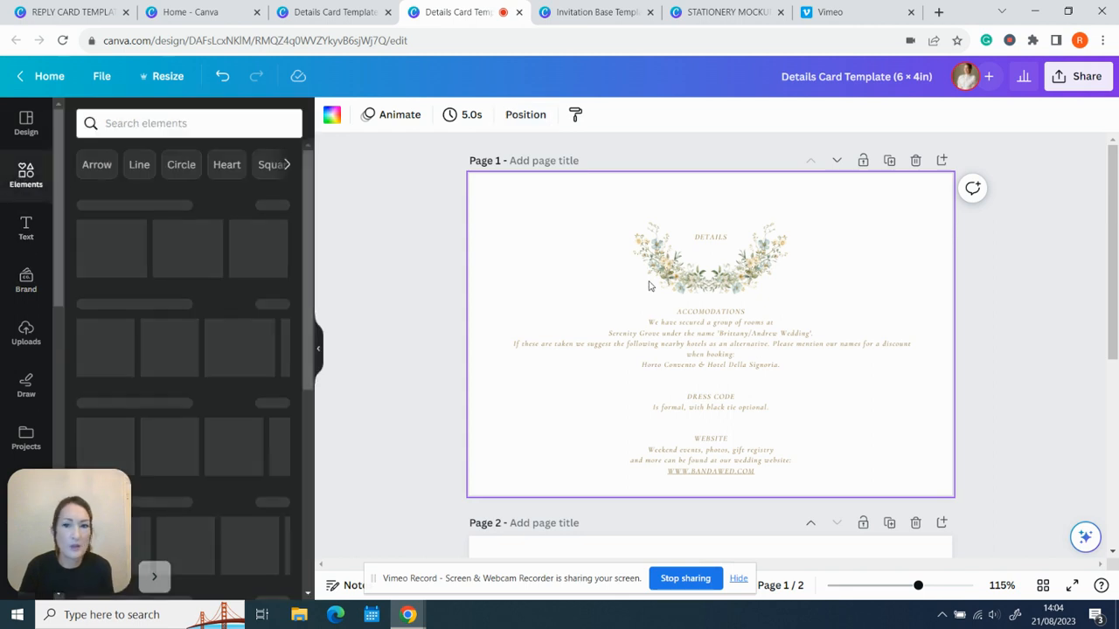
left_click(730, 279)
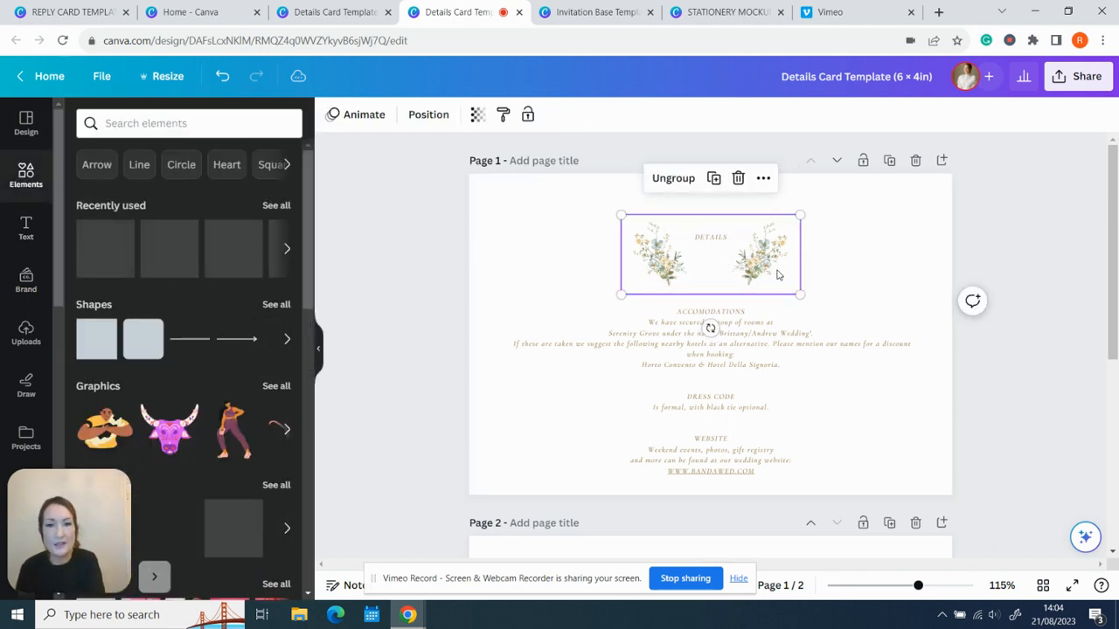
key("Delete")
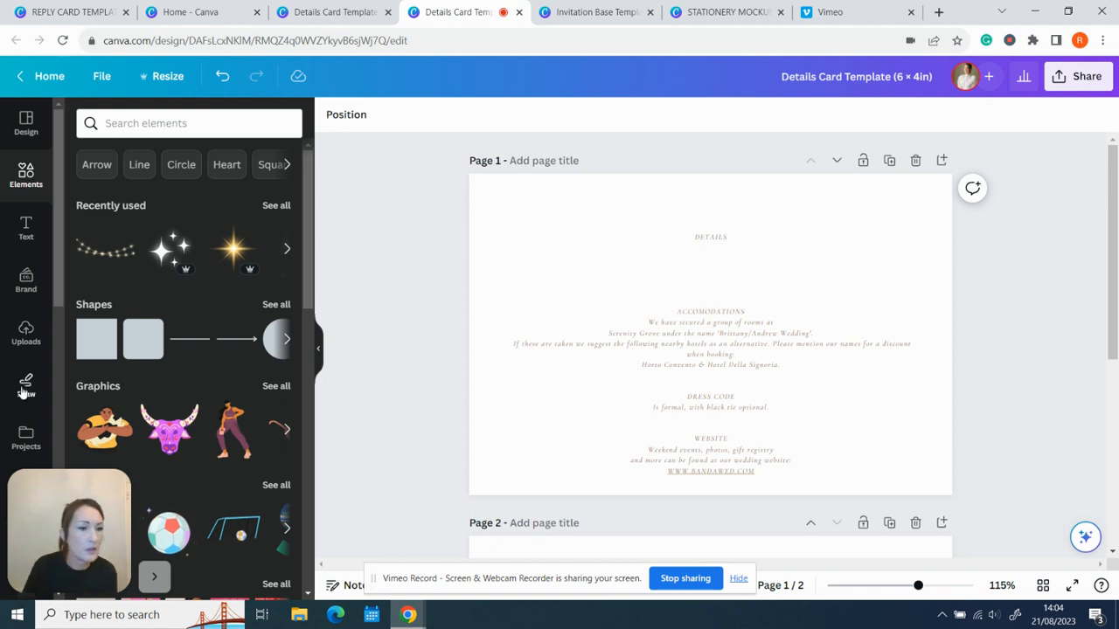
Open the Invitation Elements folder from the saved projects
scroll(26, 335, "down", 2)
left_click(27, 297)
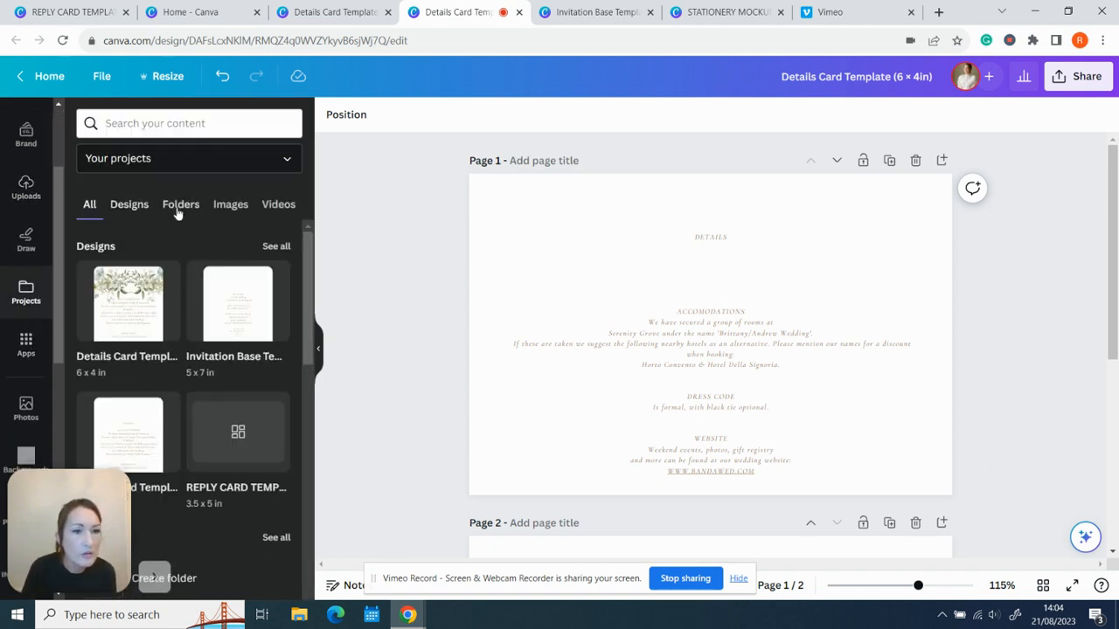
left_click(178, 206)
scroll(174, 367, "down", 1)
left_click(173, 339)
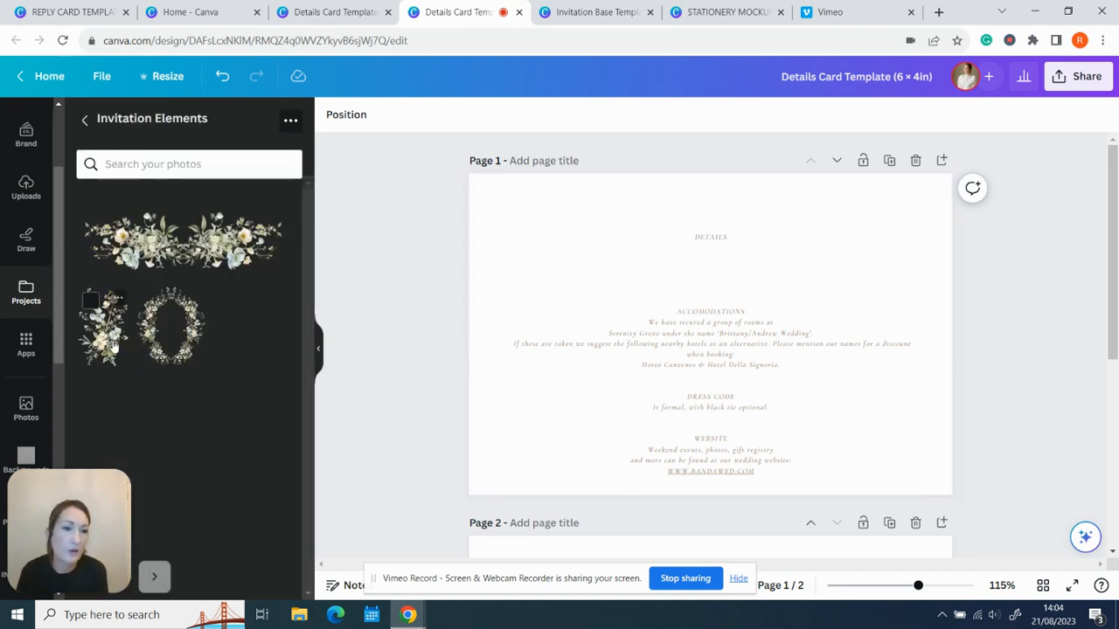
Add the upright floral spray from the Invitation Elements folder to page 1 and enlarge it well beyond the card's edges
left_click(112, 343)
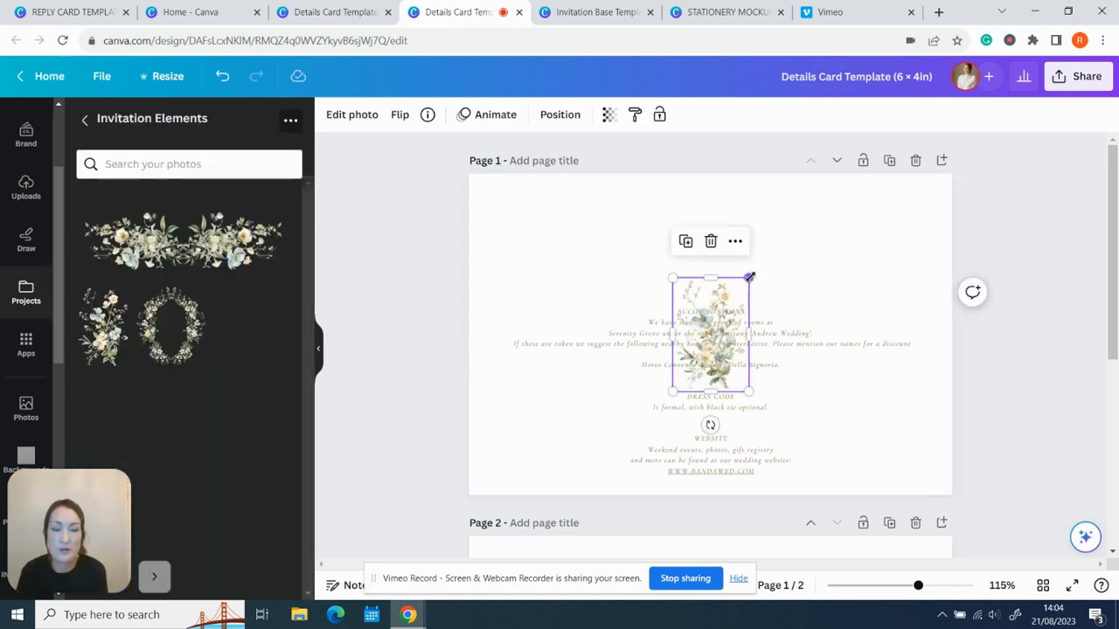
left_click_drag(749, 278, 987, 26)
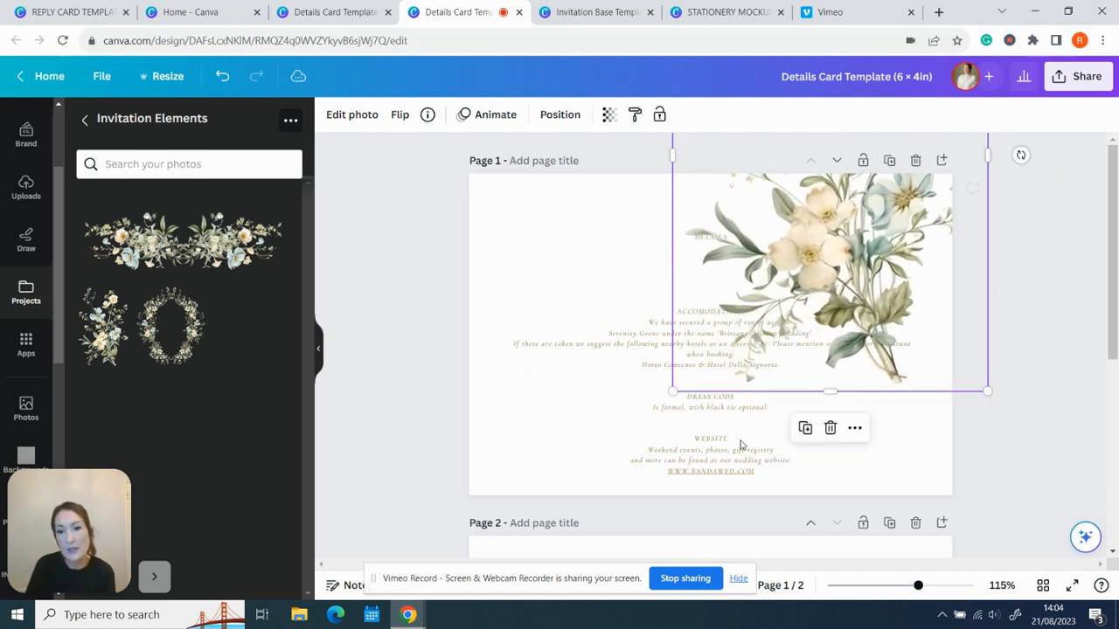
left_click_drag(671, 392, 542, 534)
Position the oversized floral spray so the blue flower sits at the card's right edge with the blooms bleeding off it
left_click_drag(1028, 476, 1032, 482)
mouse_move(905, 353)
left_mouse_down()
mouse_move(901, 338)
mouse_move(899, 357)
left_mouse_up()
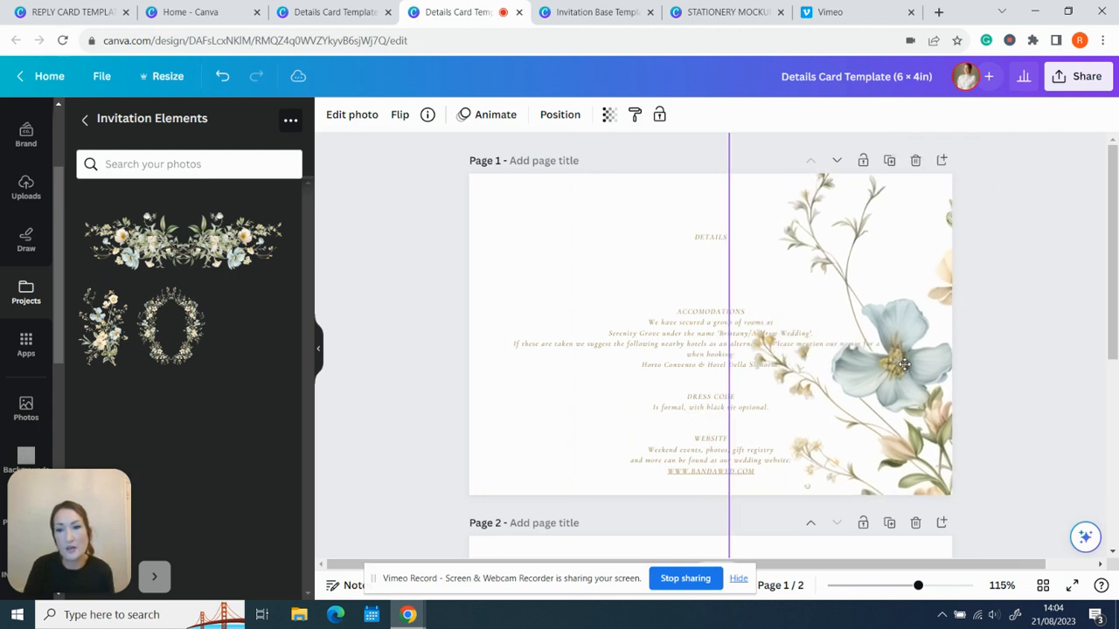
left_click(629, 245)
left_click(944, 347)
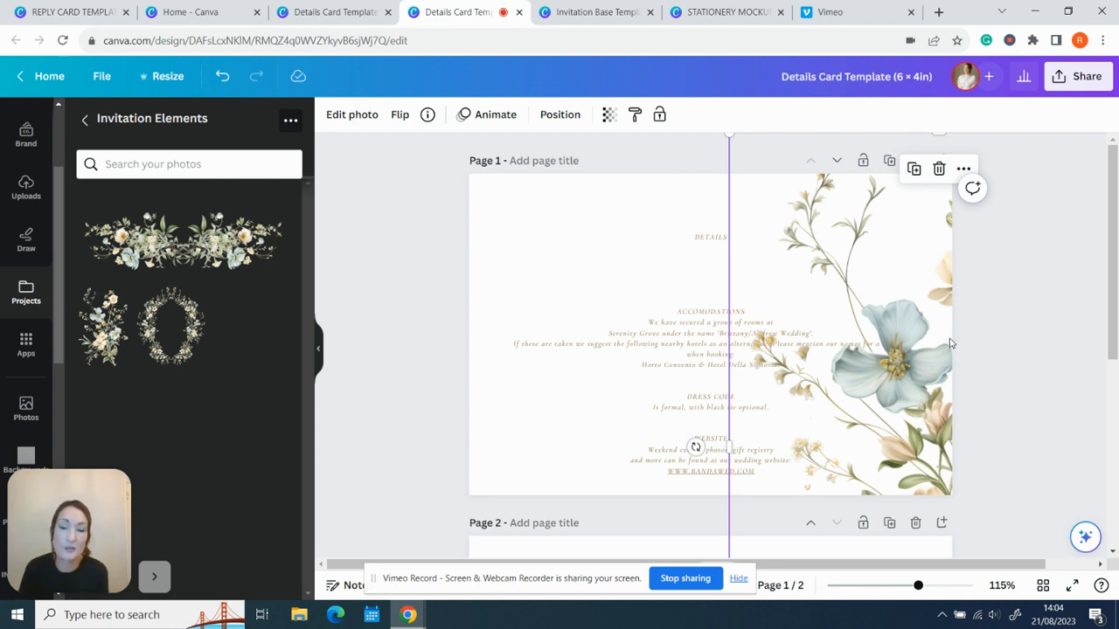
mouse_move(922, 375)
left_mouse_down()
mouse_move(900, 361)
mouse_move(916, 366)
left_mouse_up()
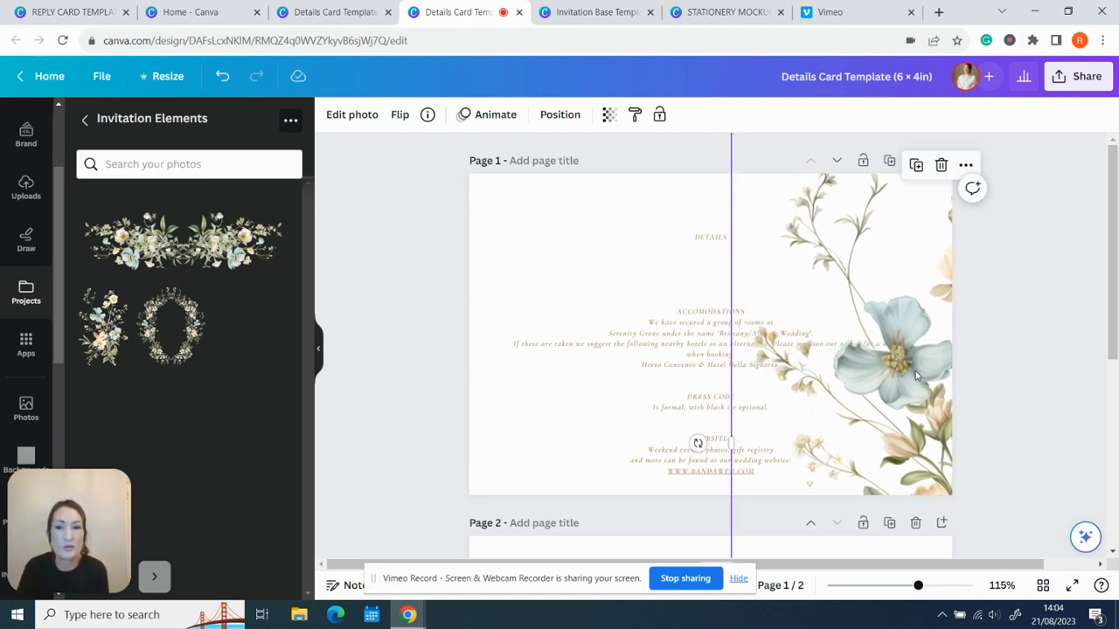
Left-align the details text and move its box towards the card's upper left, leaving a small margin from the left edge
left_click(587, 241)
left_click_drag(727, 319, 686, 287)
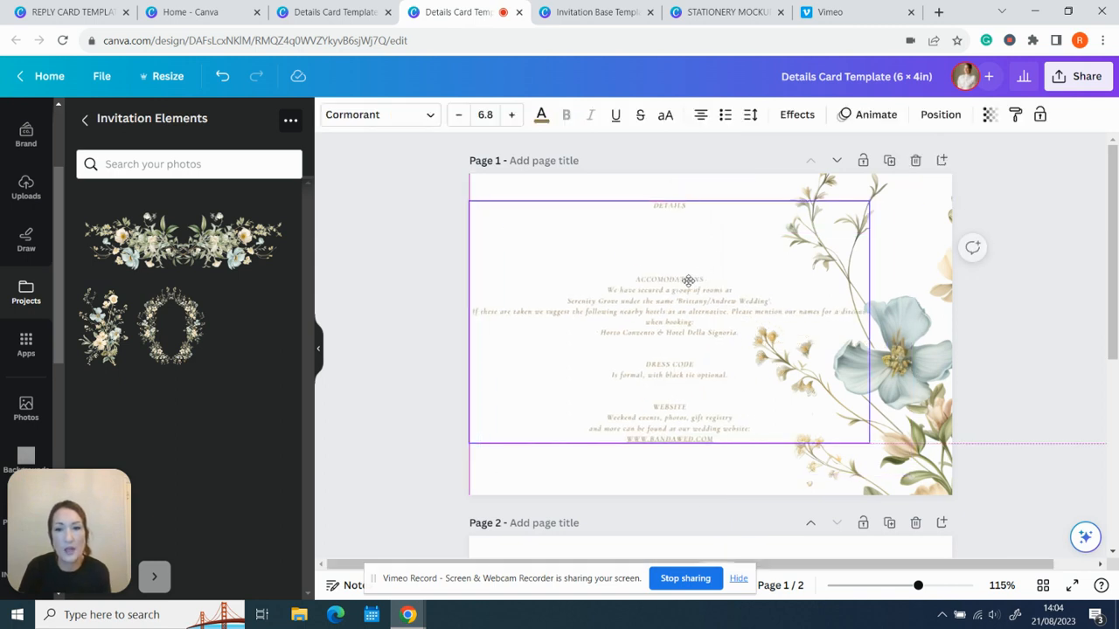
left_click(703, 119)
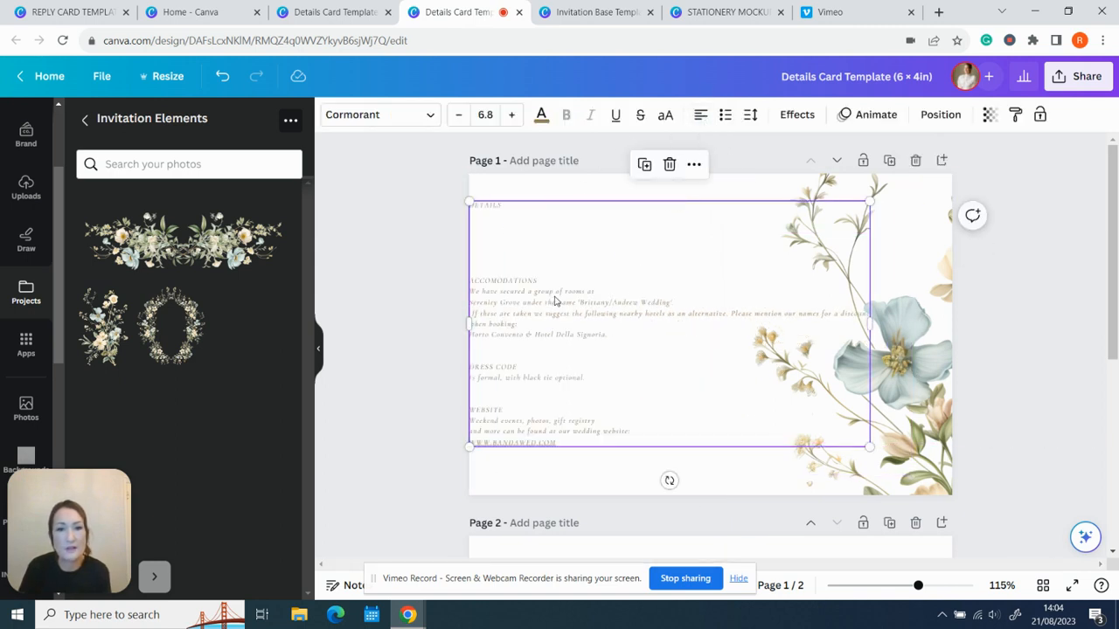
left_click_drag(556, 302, 584, 310)
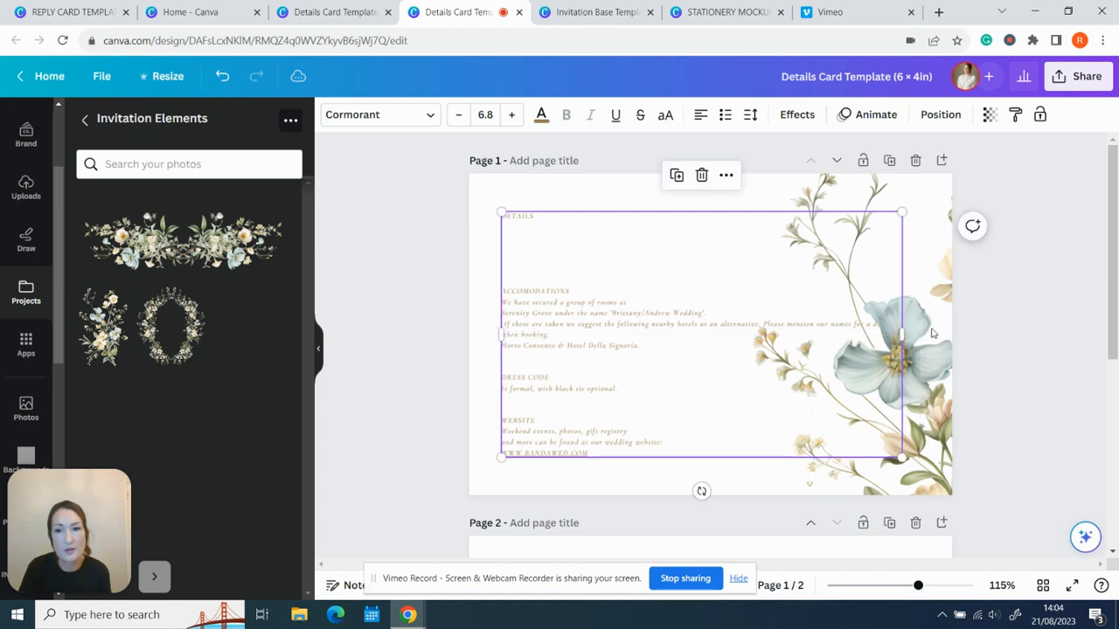
Narrow the details text box so it clears the flowers and set its font size to 8.8
left_click_drag(902, 336, 732, 339)
left_click(511, 114)
left_click(511, 115)
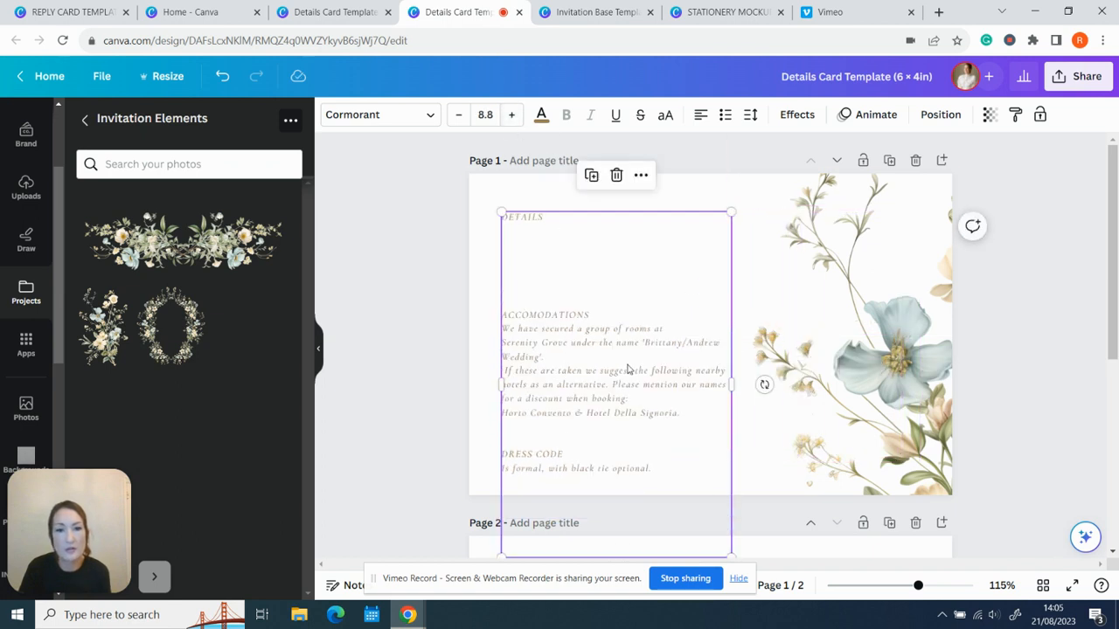
Move the details text box up and delete surplus blank lines between the DETAILS heading and ACCOMODATIONS
left_click_drag(530, 315, 530, 290)
left_click(524, 271)
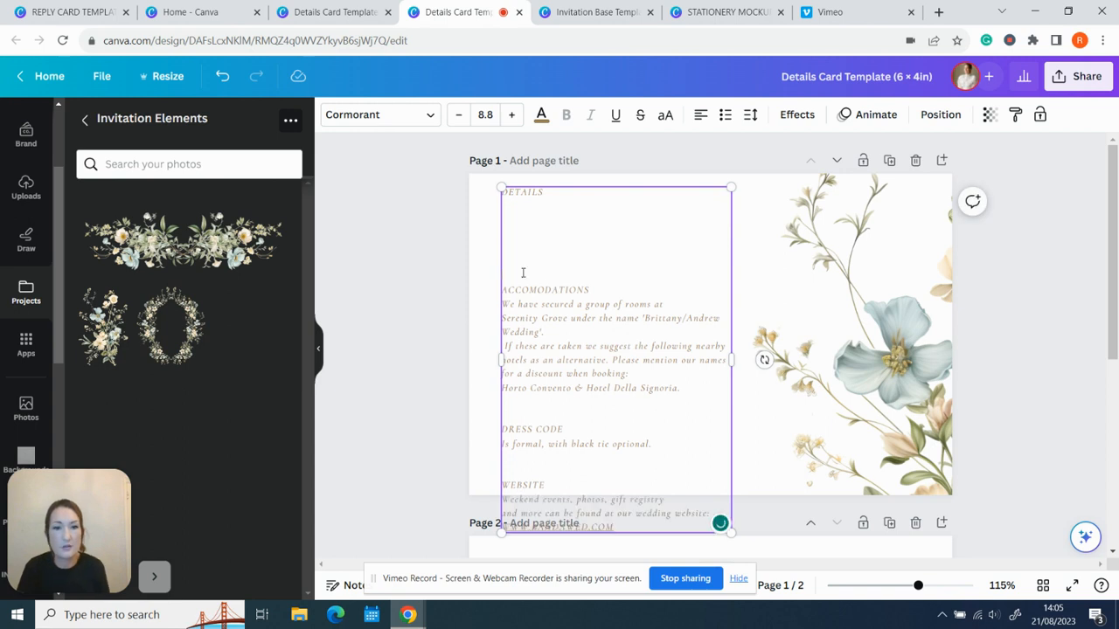
key("BackSpace")
key("BackSpace")
key("BackSpace")
key("BackSpace")
key("BackSpace")
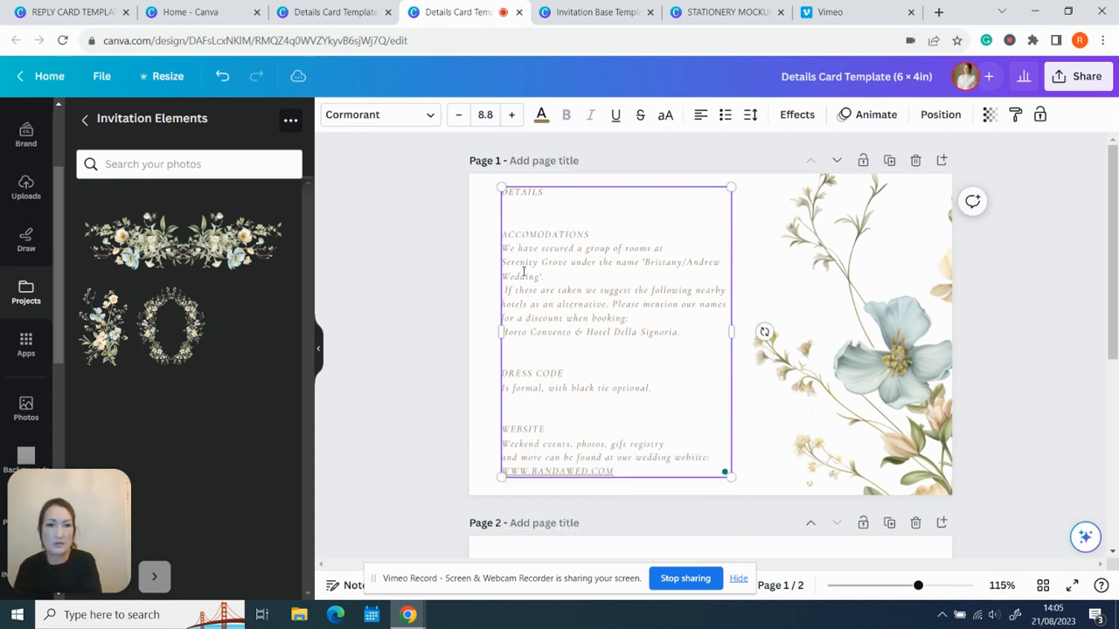
Close up the gap under the DETAILS heading to a single blank line and shift the text block down slightly
left_click(795, 270)
left_click_drag(603, 241, 603, 252)
left_click(541, 426)
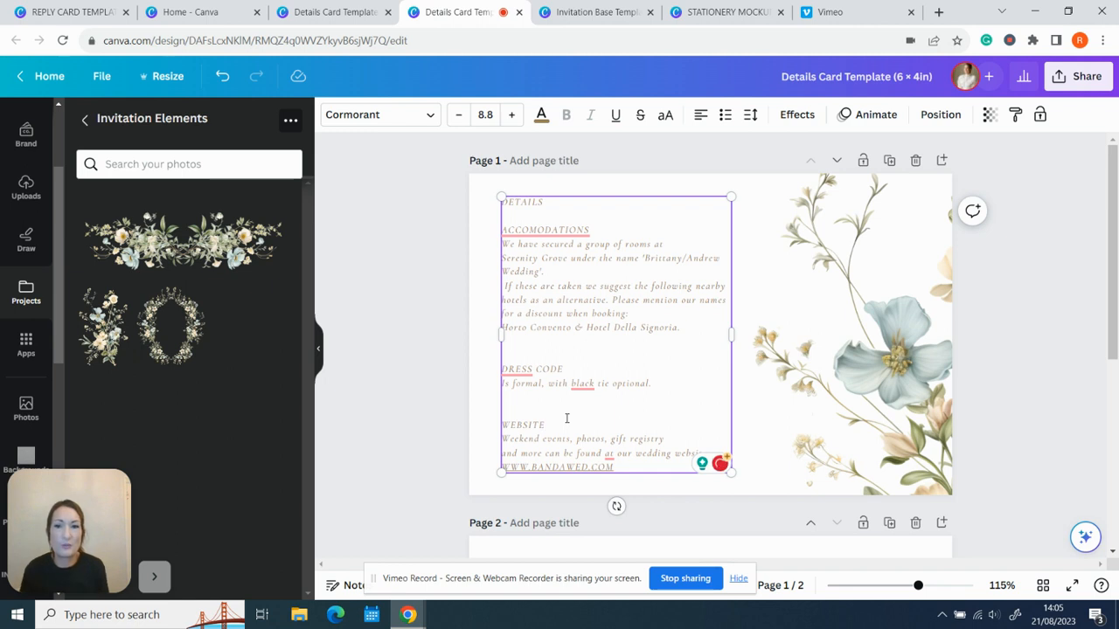
Move the floral spray up so the cream flowers fill the card's lower right corner below the blue flower
left_click_drag(886, 388, 870, 290)
left_click(679, 196)
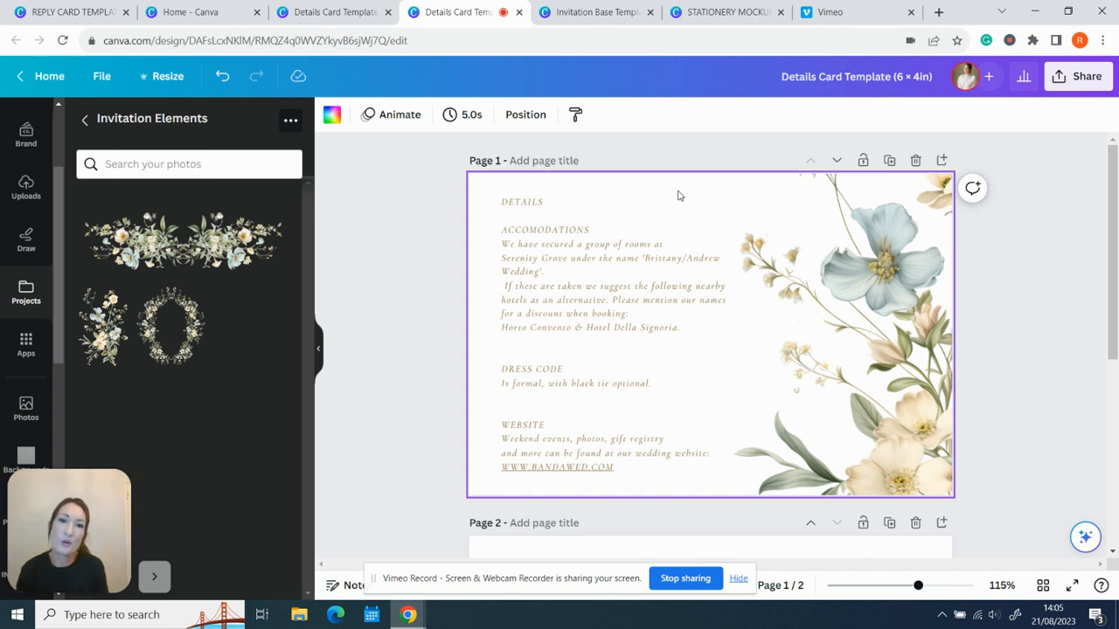
left_click_drag(902, 292, 904, 278)
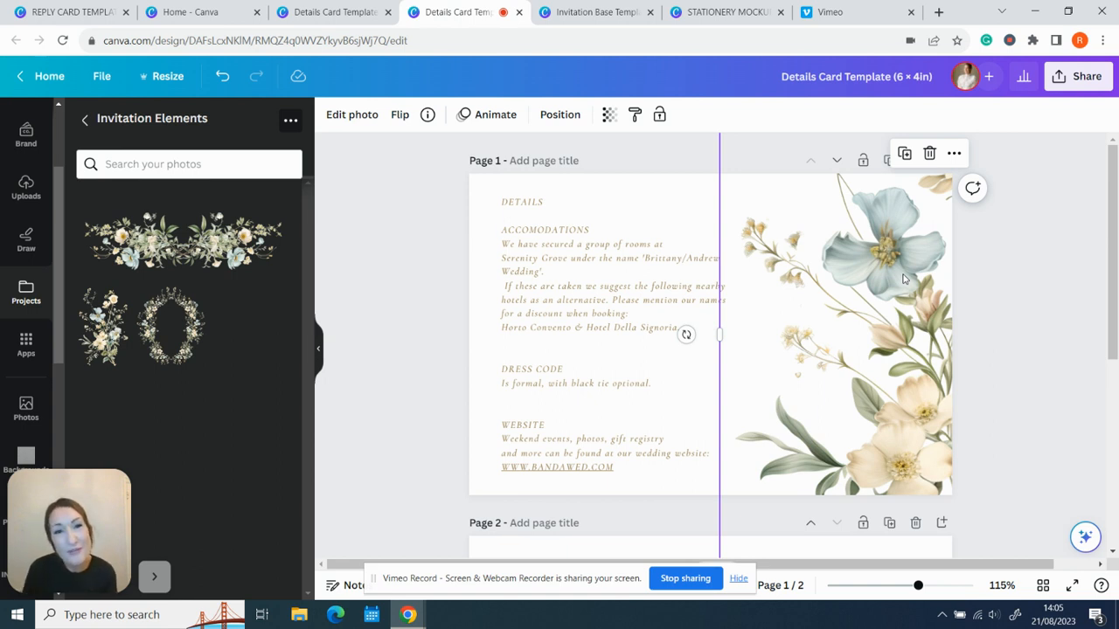
left_click(661, 192)
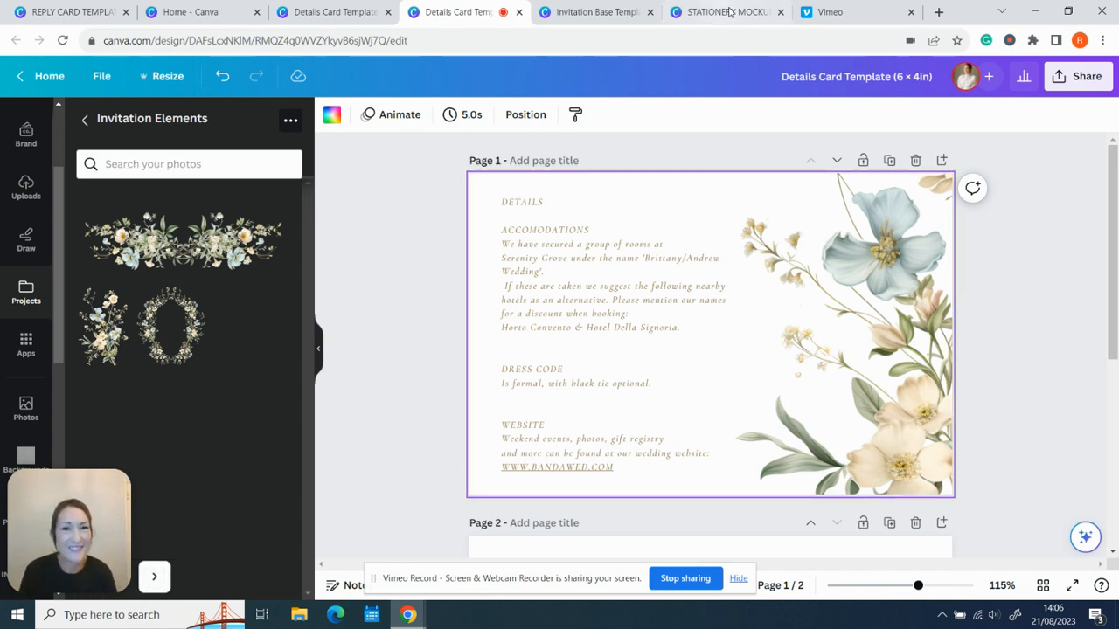
left_click(844, 16)
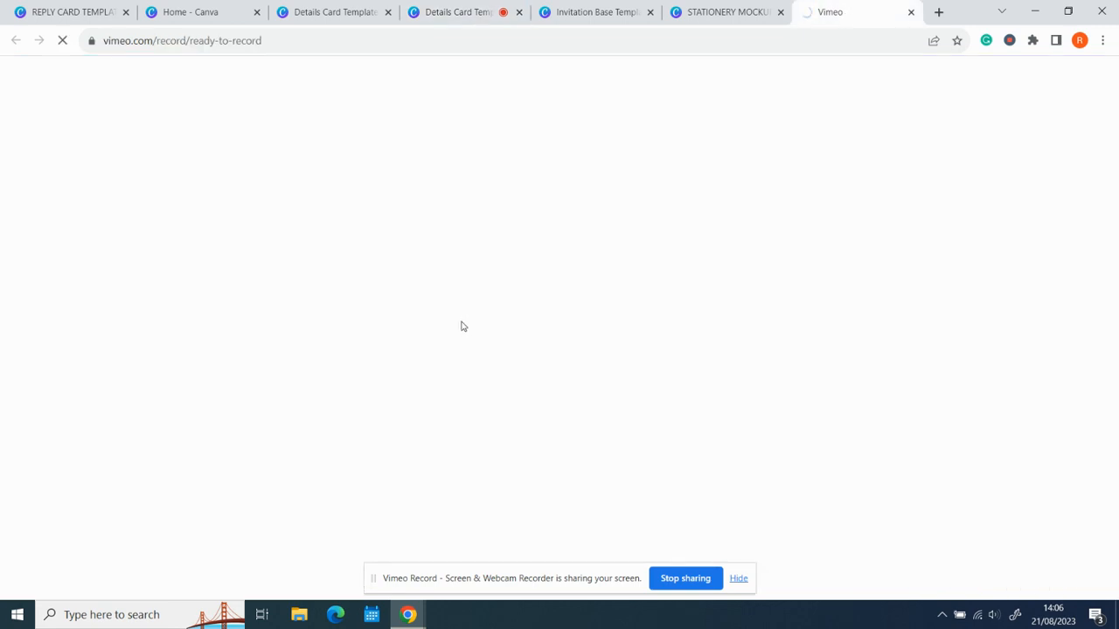
left_click(560, 258)
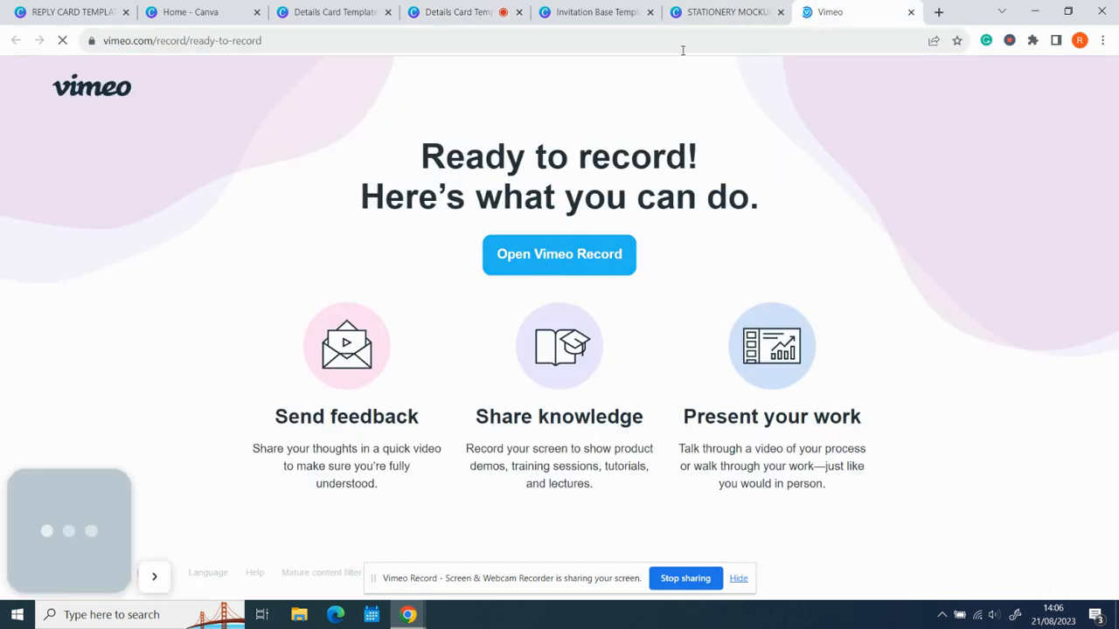
left_click(480, 12)
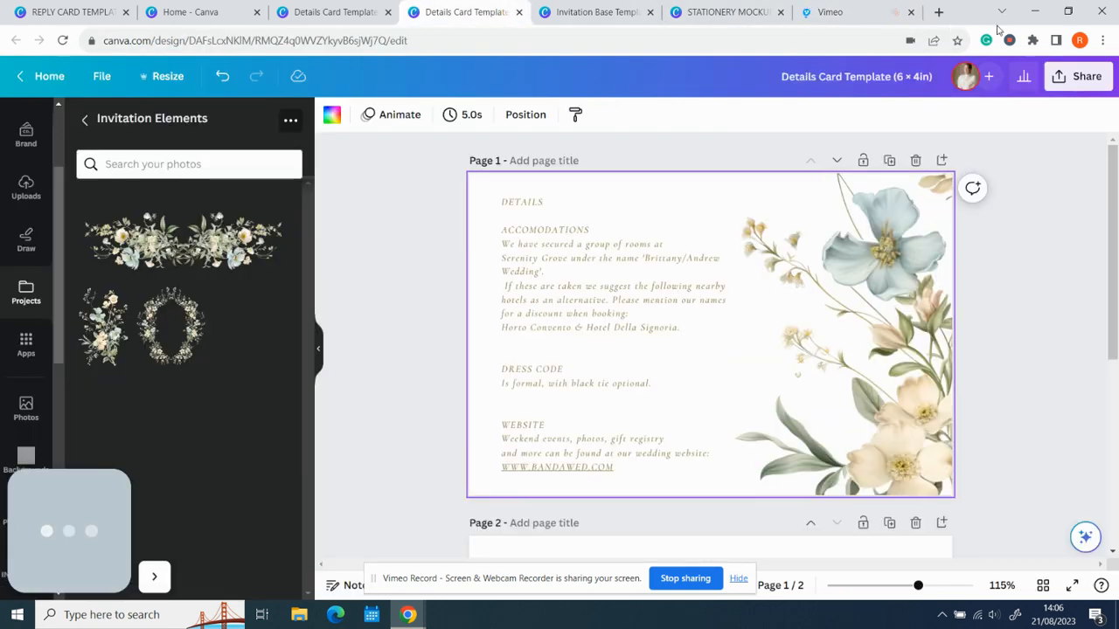